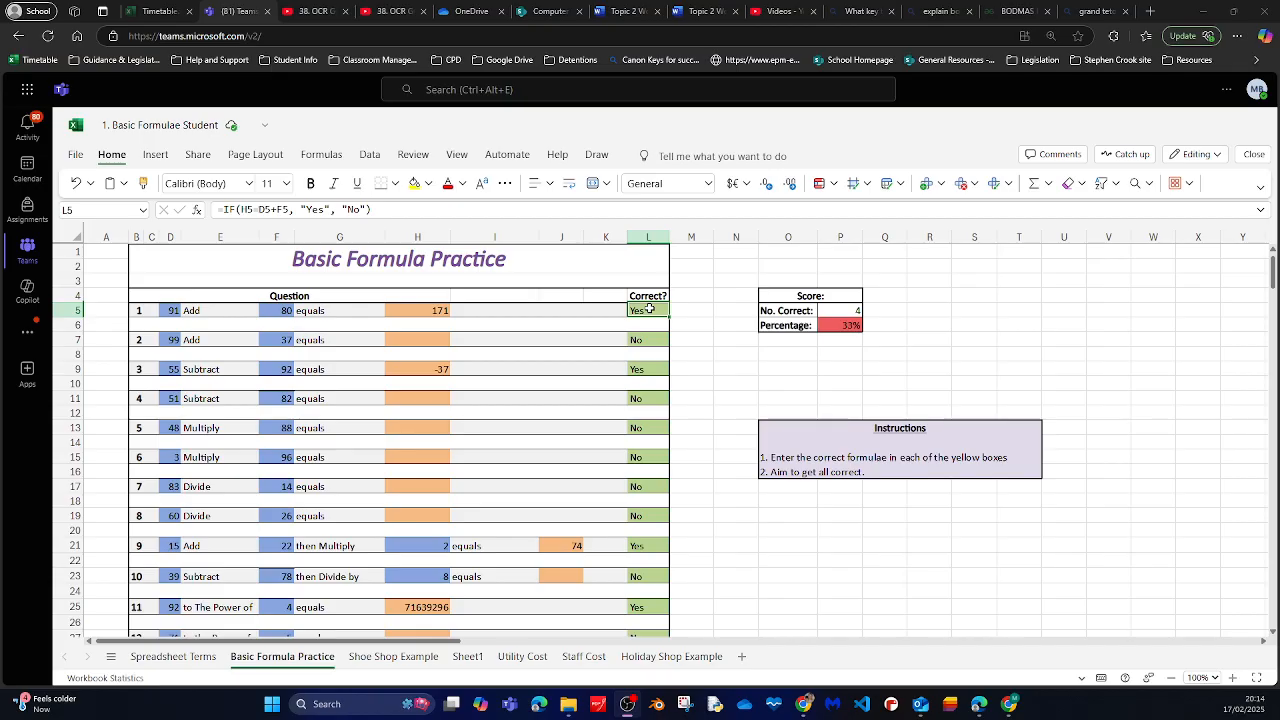
Review the IF formulas that check the first two answers in the Correct? column, cells L5 and L7
{"action": "left_click", "coordinate": [431, 311]}
{"action": "left_click", "coordinate": [637, 311]}
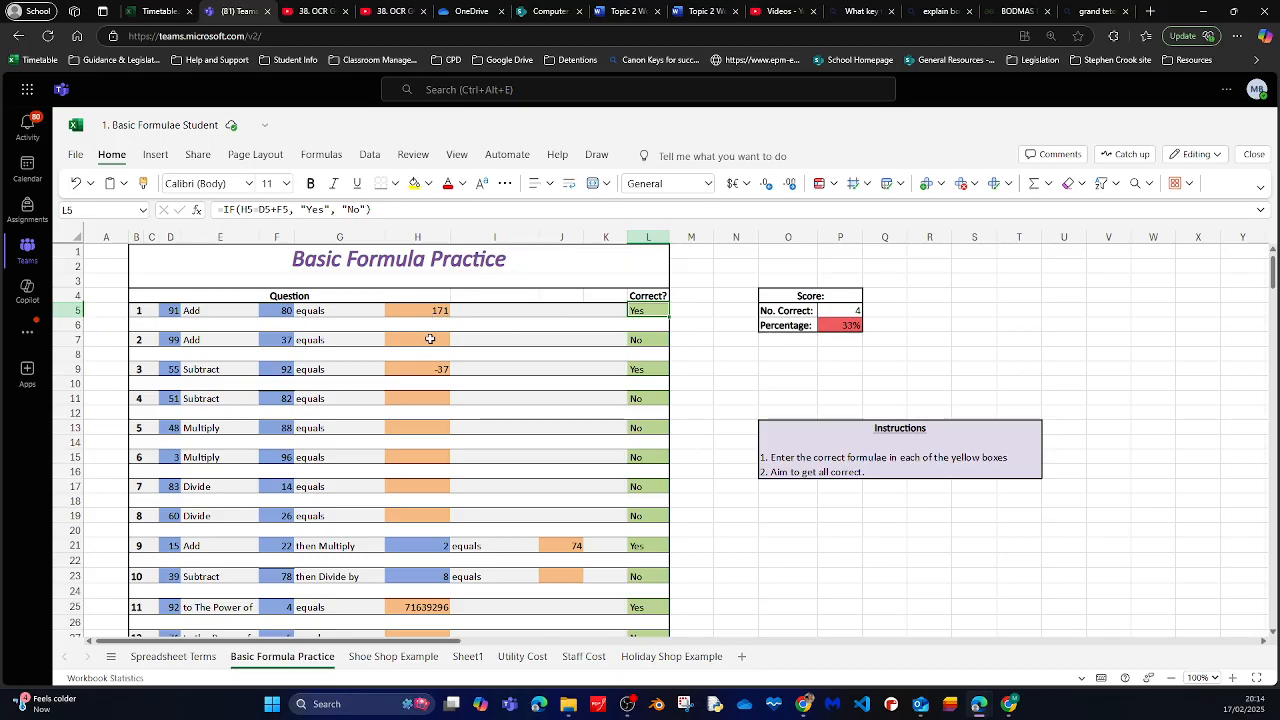
{"action": "left_click", "coordinate": [652, 339]}
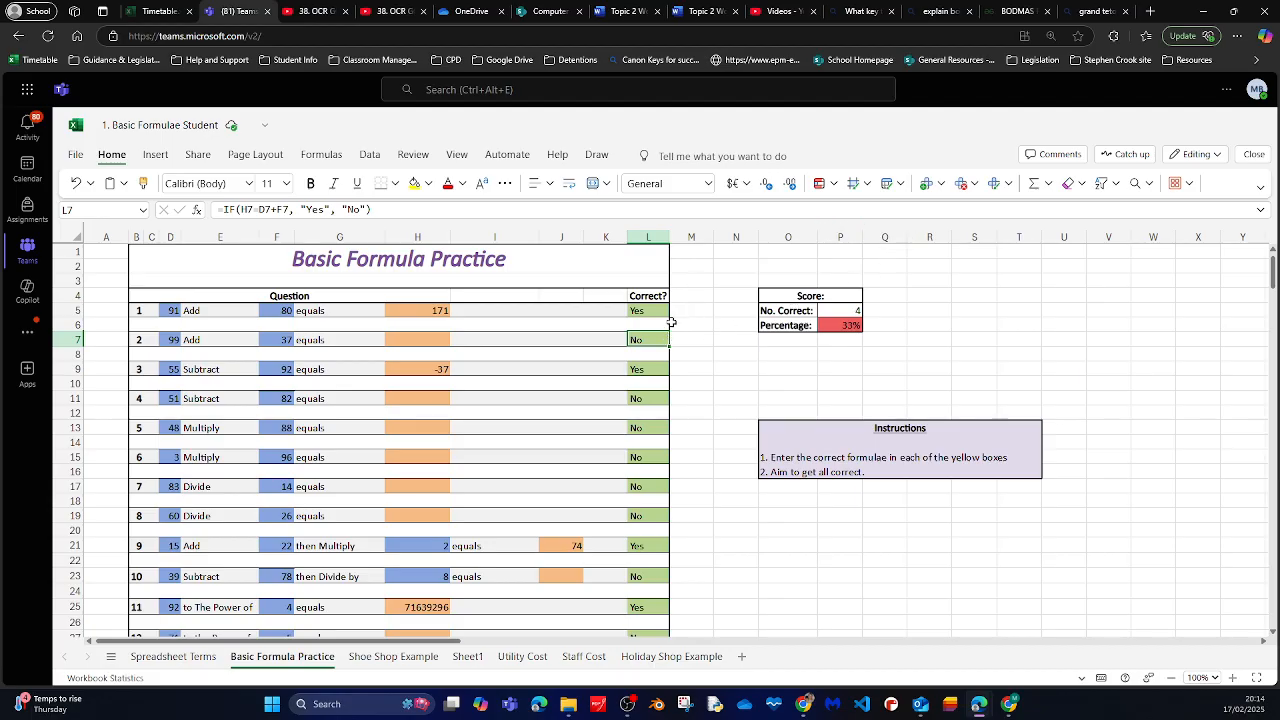
{"action": "left_click", "coordinate": [656, 312]}
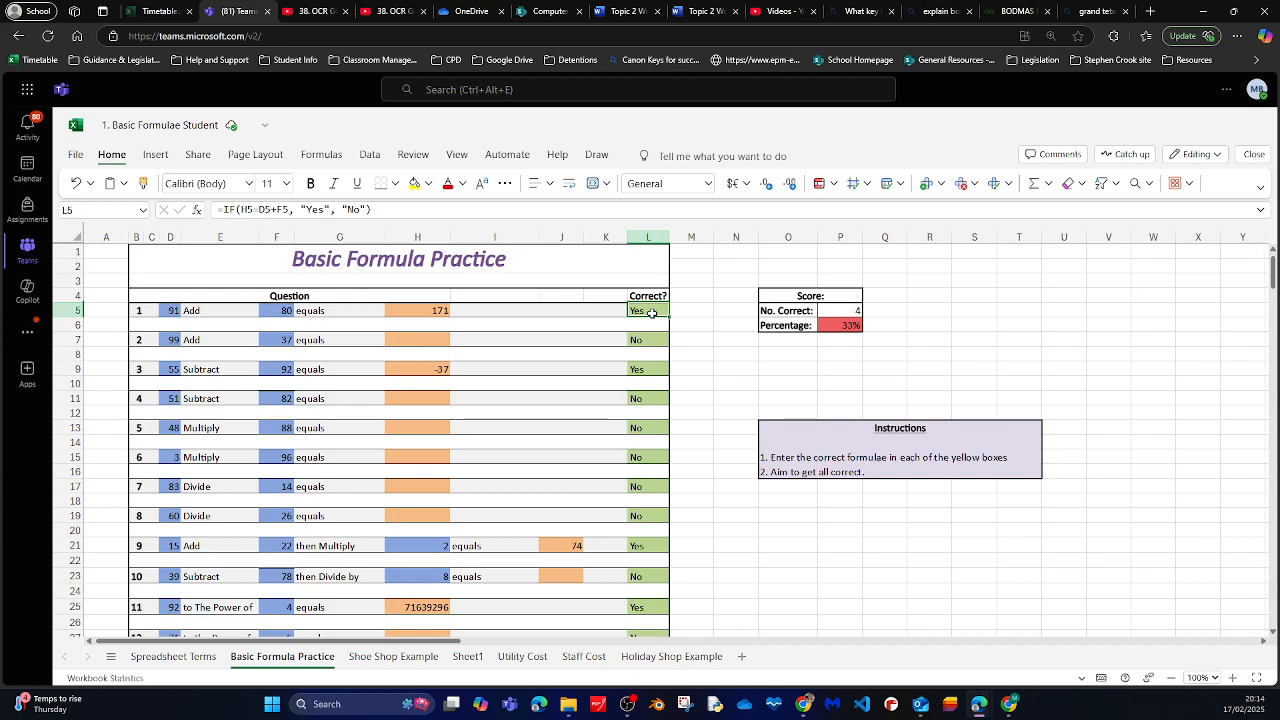
{"action": "left_click", "coordinate": [634, 339]}
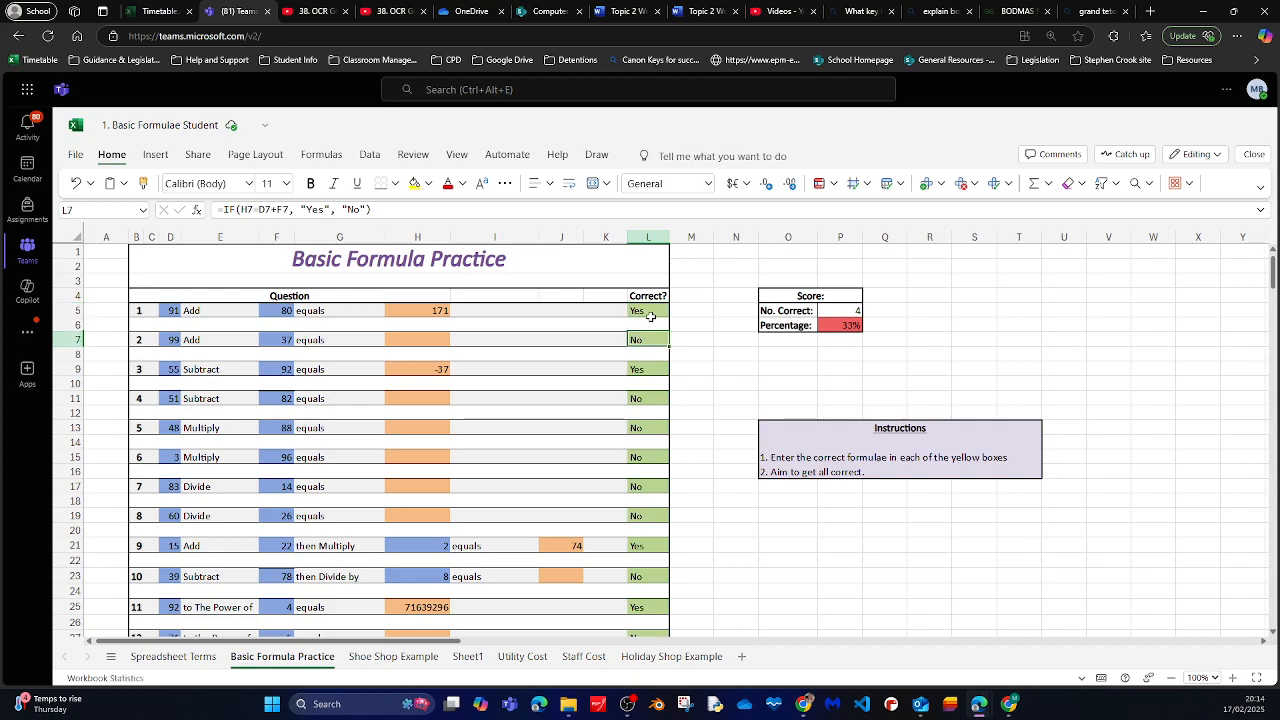
Select all twelve result cells in the Correct? column together, every second cell from L5 to L27
{"action": "left_click", "coordinate": [654, 311]}
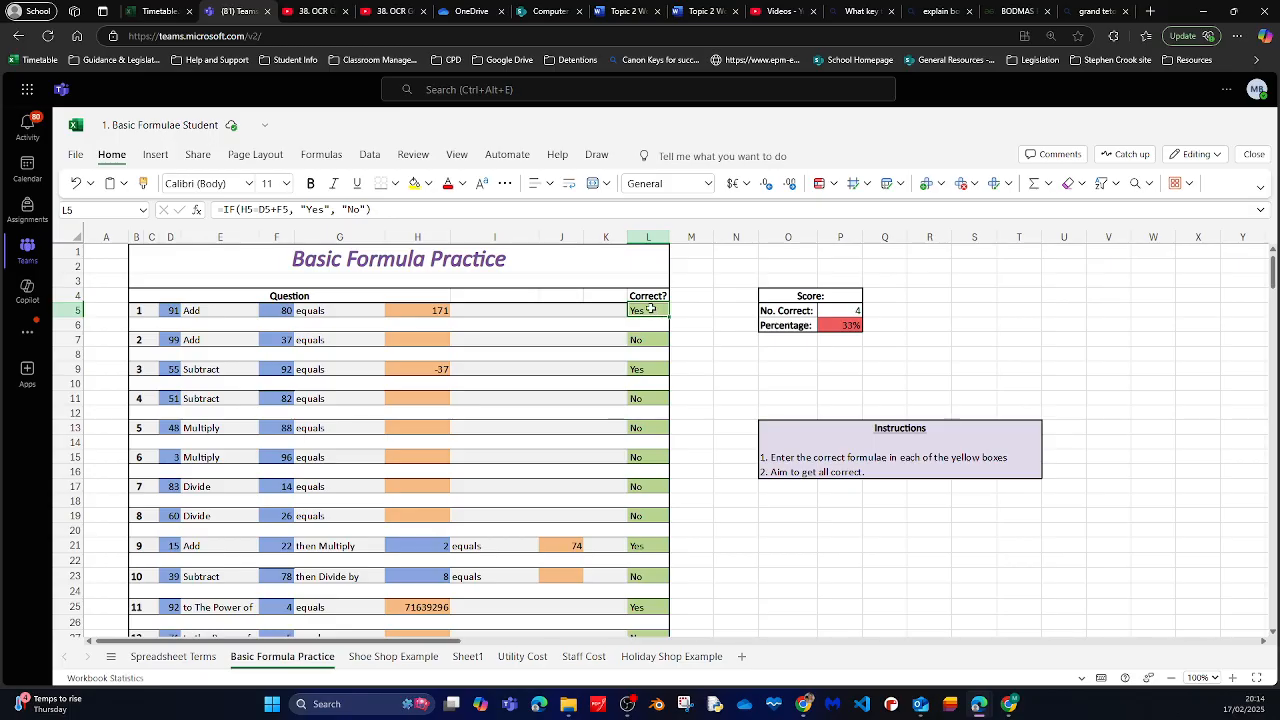
{"action": "left_click", "coordinate": [648, 369]}
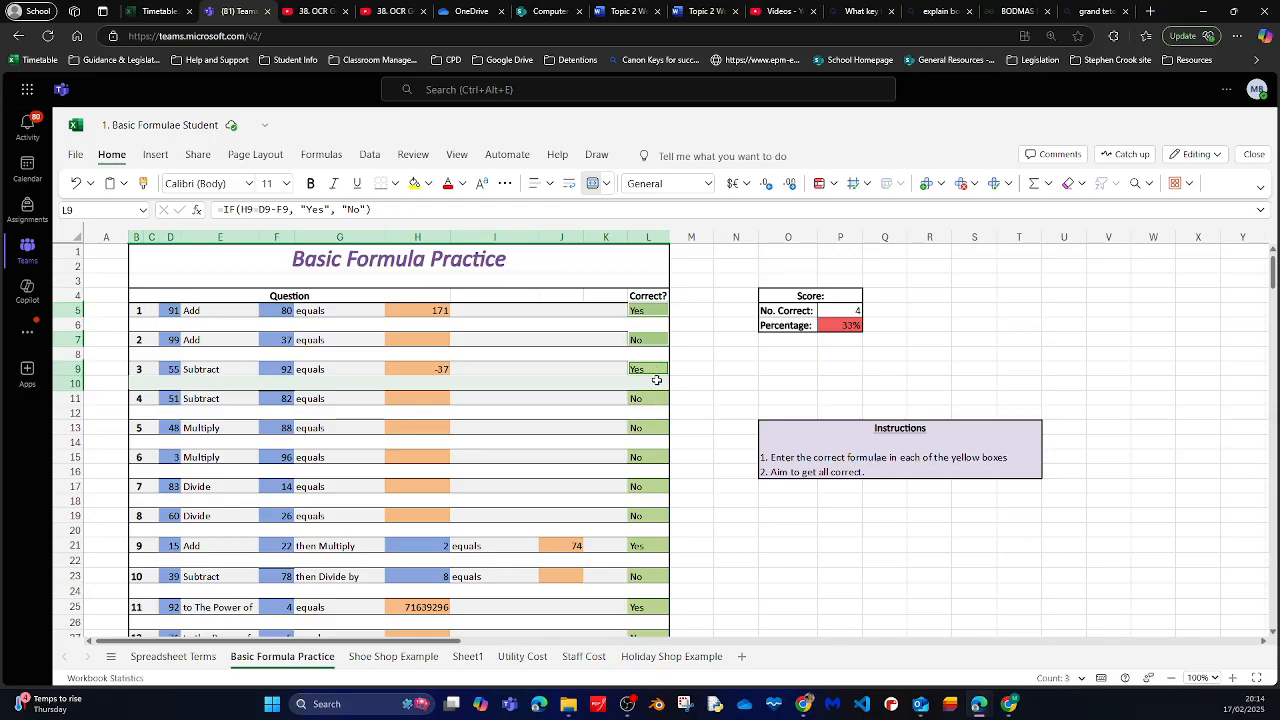
{"action": "left_click", "coordinate": [656, 399]}
{"action": "left_click", "coordinate": [657, 428]}
{"action": "left_click", "coordinate": [654, 457]}
{"action": "left_click", "coordinate": [651, 486]}
{"action": "left_click", "coordinate": [648, 516]}
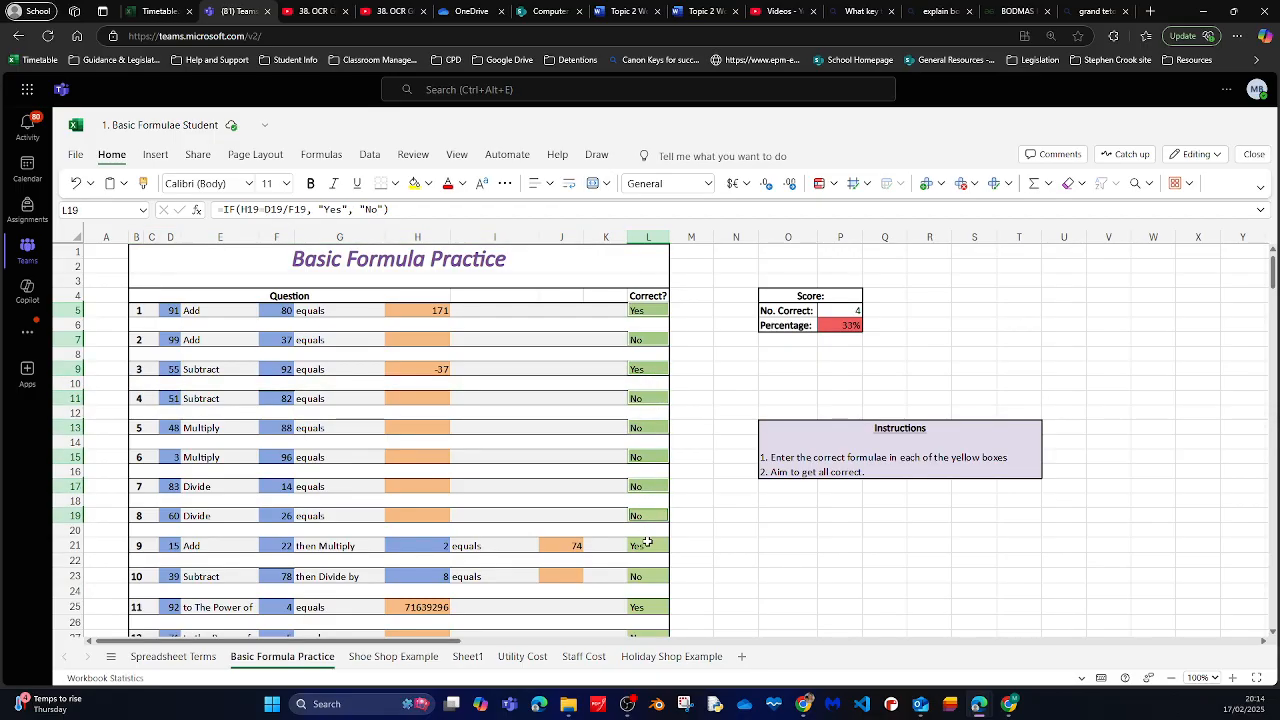
{"action": "left_click", "coordinate": [648, 545]}
{"action": "left_click", "coordinate": [645, 577]}
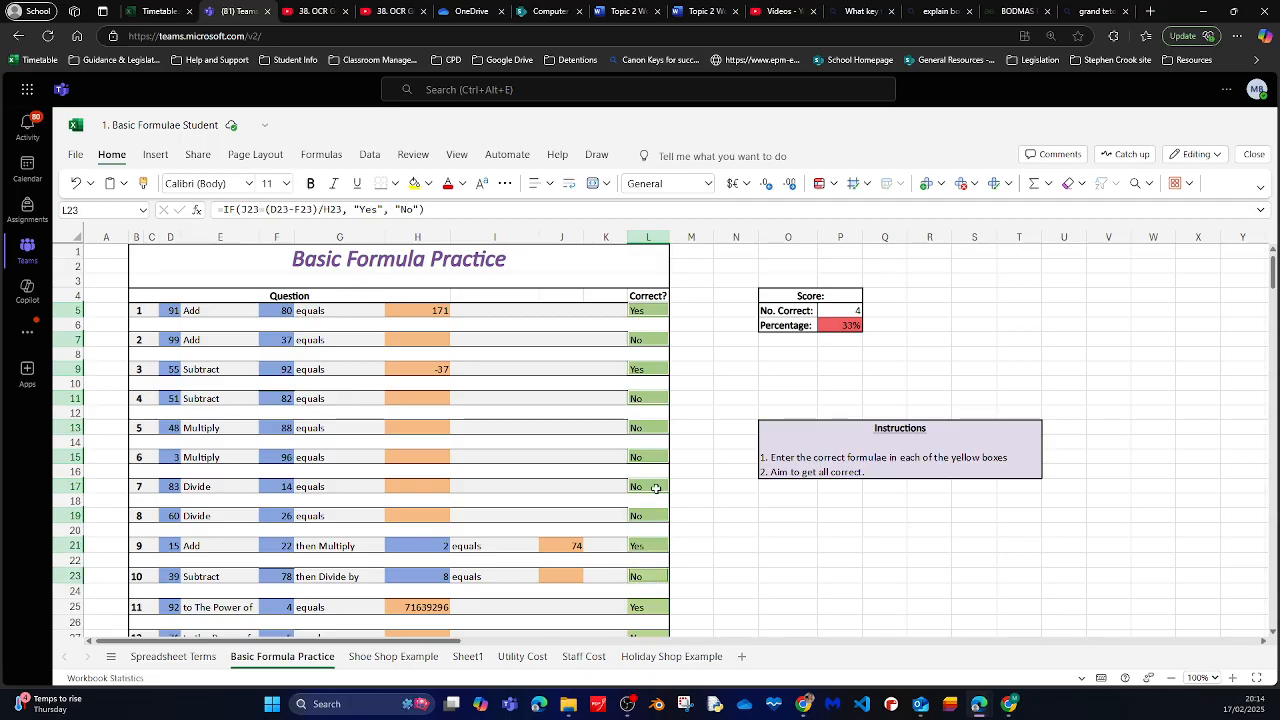
{"action": "scroll", "coordinate": [656, 488], "scroll_direction": "down", "scroll_amount": 3}
{"action": "left_click", "coordinate": [652, 474]}
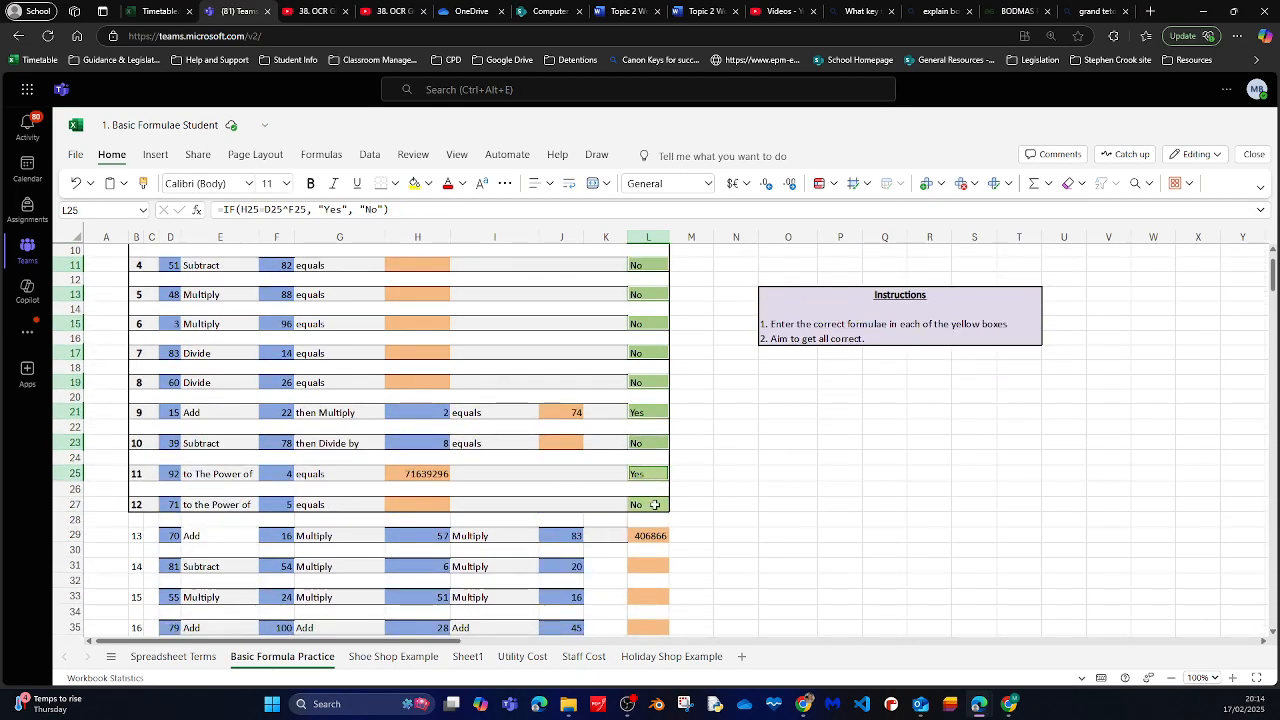
{"action": "left_click", "coordinate": [654, 504]}
{"action": "scroll", "coordinate": [654, 504], "scroll_direction": "up", "scroll_amount": 3}
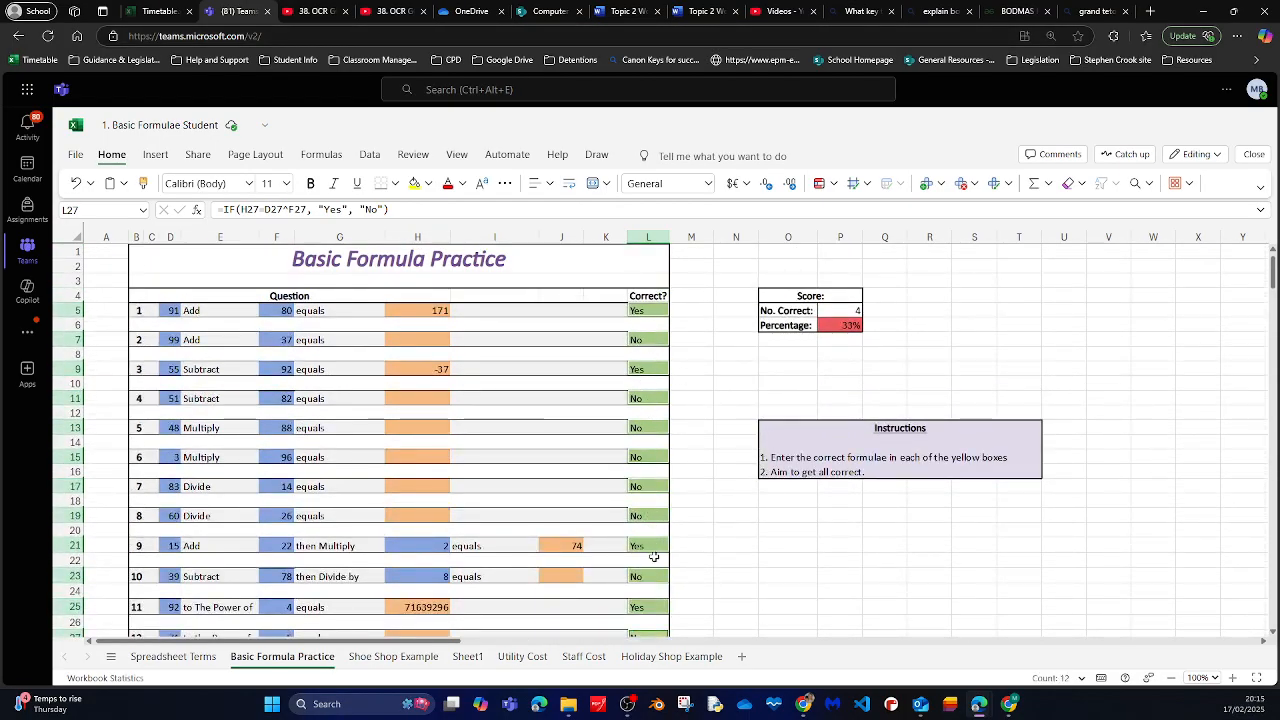
Create a conditional formatting rule for the selected result cells that highlights a cell value equal to Yes
{"action": "left_click", "coordinate": [832, 183]}
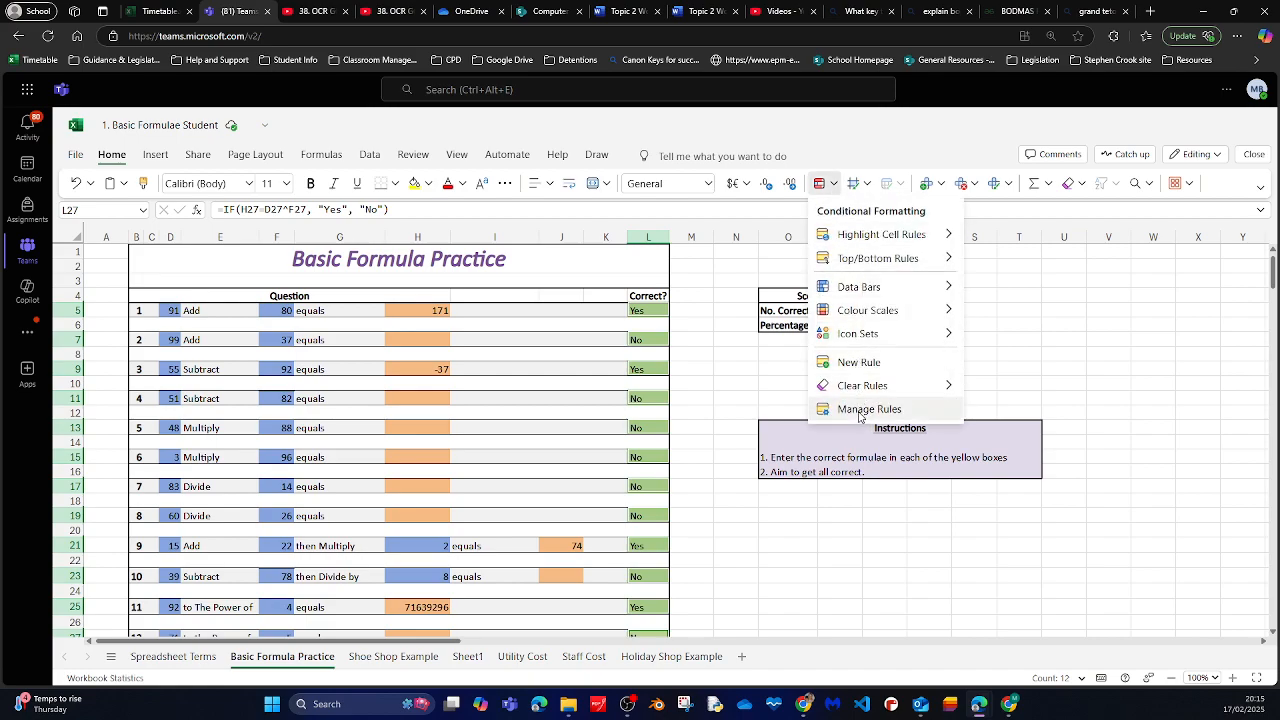
{"action": "left_click", "coordinate": [858, 362]}
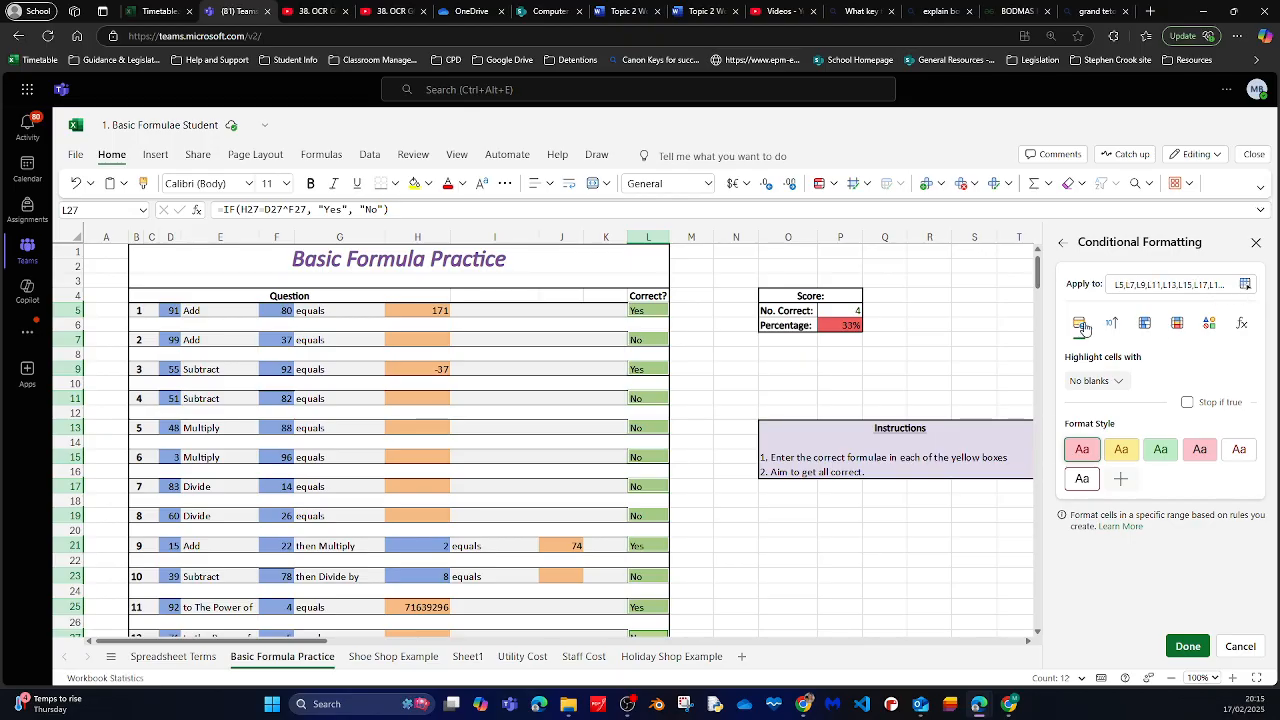
{"action": "left_click", "coordinate": [1120, 386]}
{"action": "left_click", "coordinate": [1120, 386]}
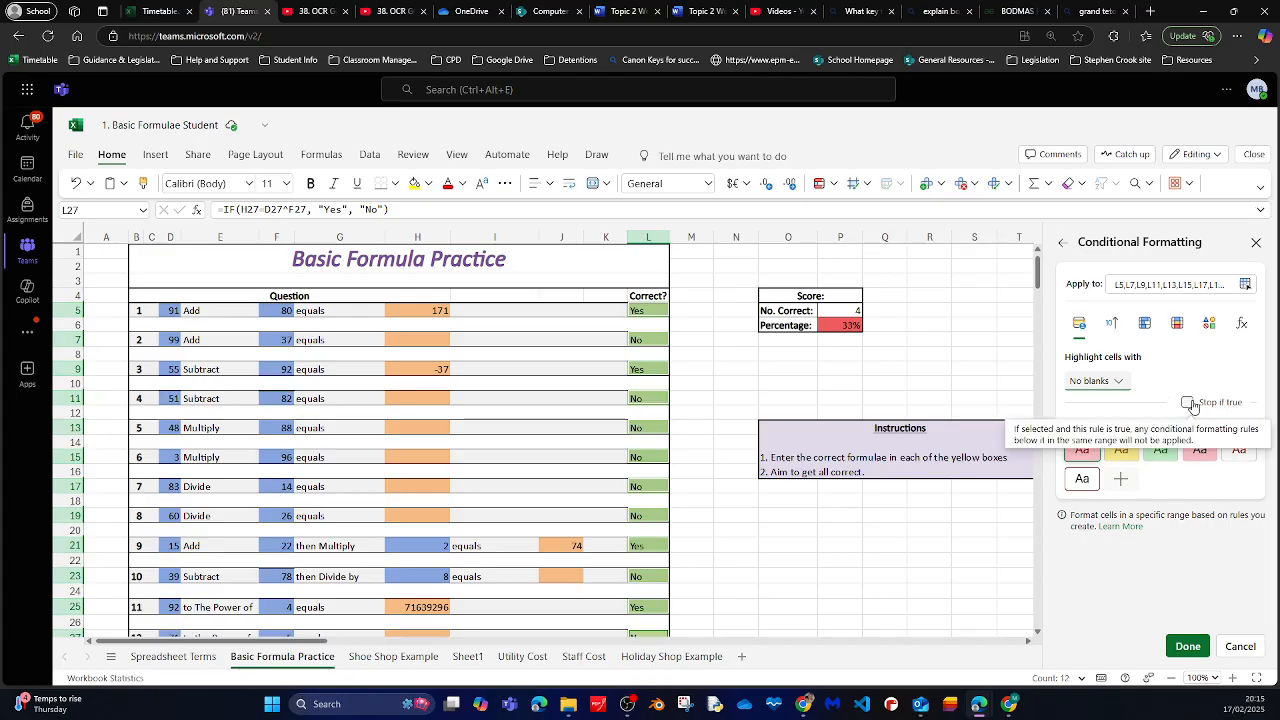
{"action": "left_click", "coordinate": [1079, 330]}
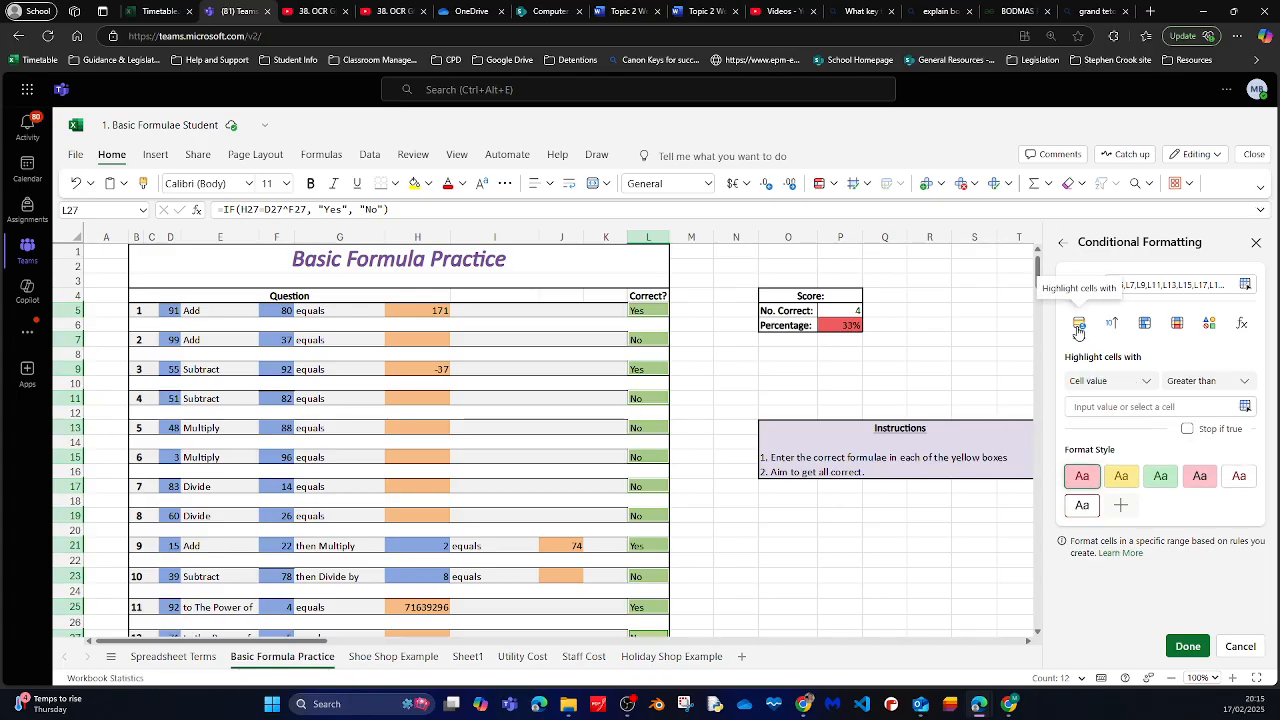
{"action": "left_click", "coordinate": [1245, 386]}
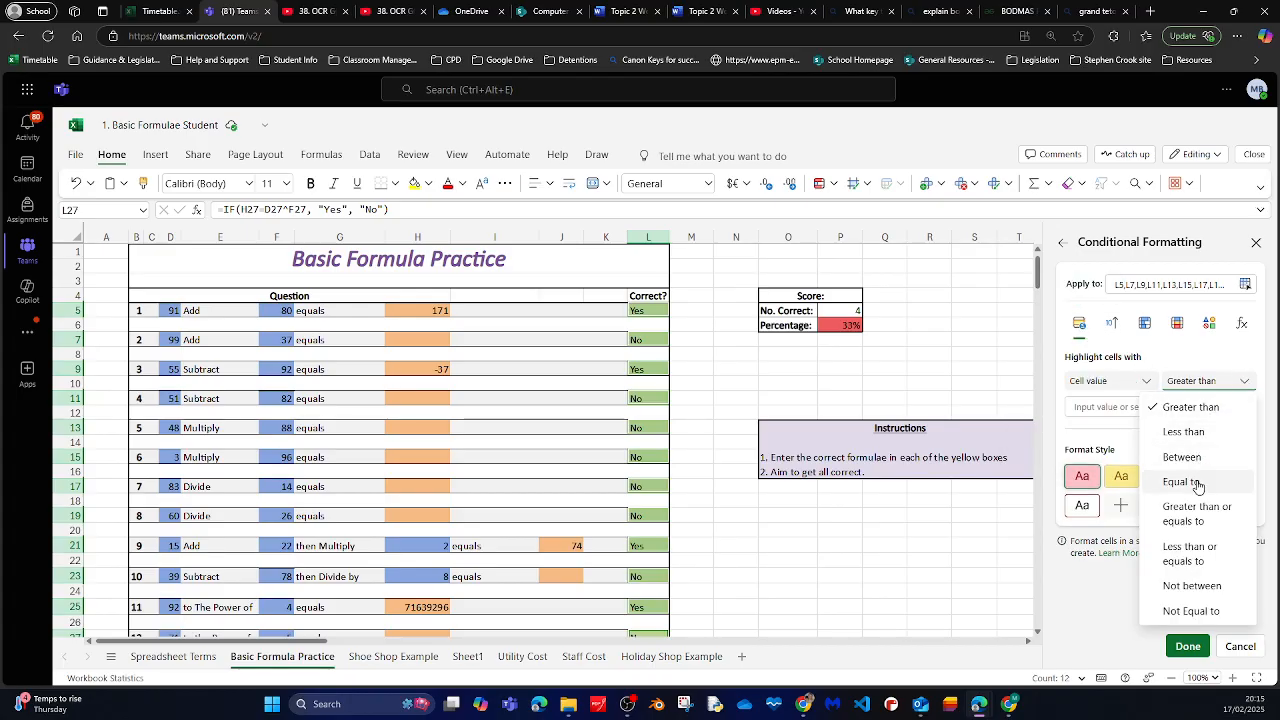
{"action": "left_click", "coordinate": [1185, 482]}
{"action": "left_click", "coordinate": [1130, 406]}
{"action": "type", "text": "Yes"}
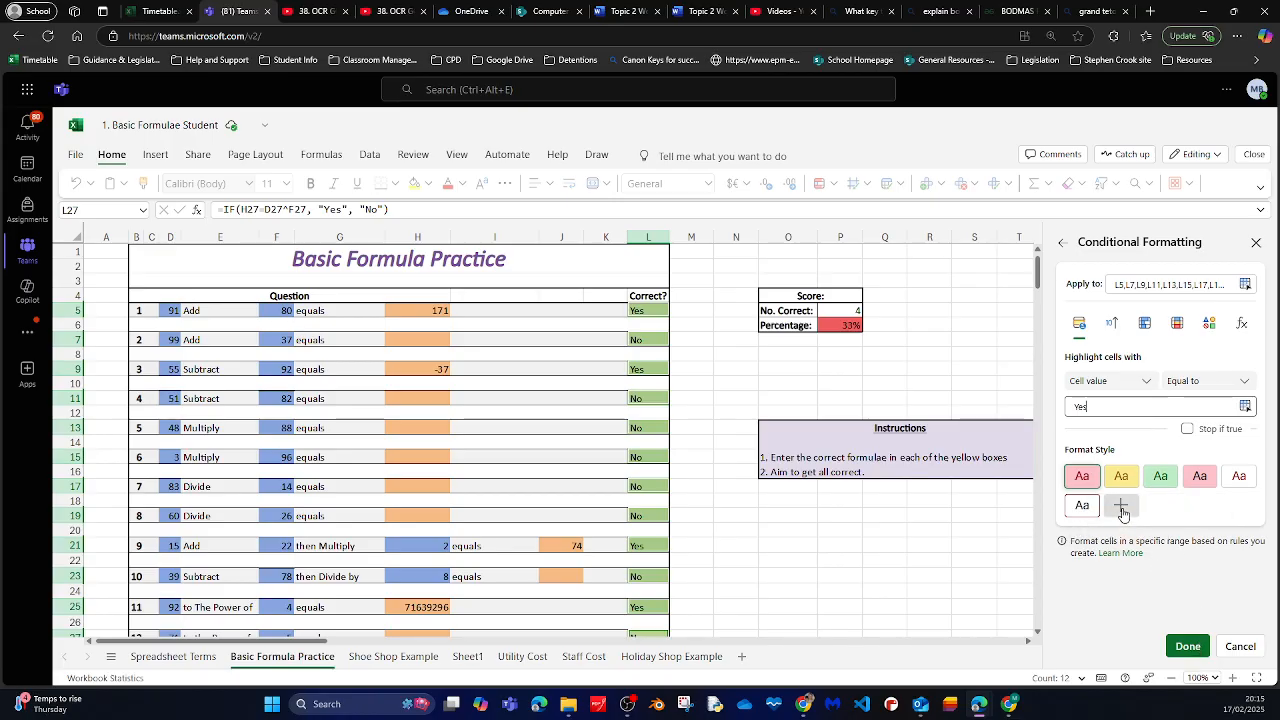
Give the Yes rule a custom format with green fill and white font, and apply the rule
{"action": "left_click", "coordinate": [1122, 507]}
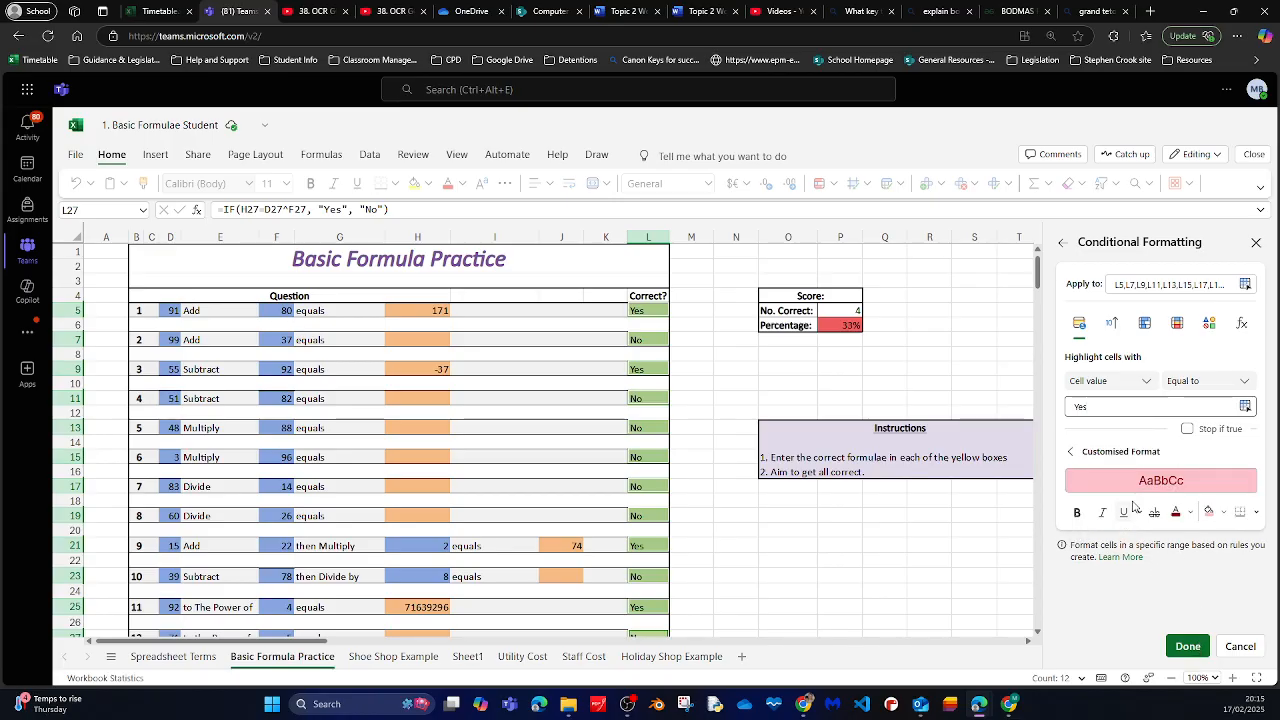
{"action": "left_click", "coordinate": [1222, 512]}
{"action": "left_click", "coordinate": [1185, 419]}
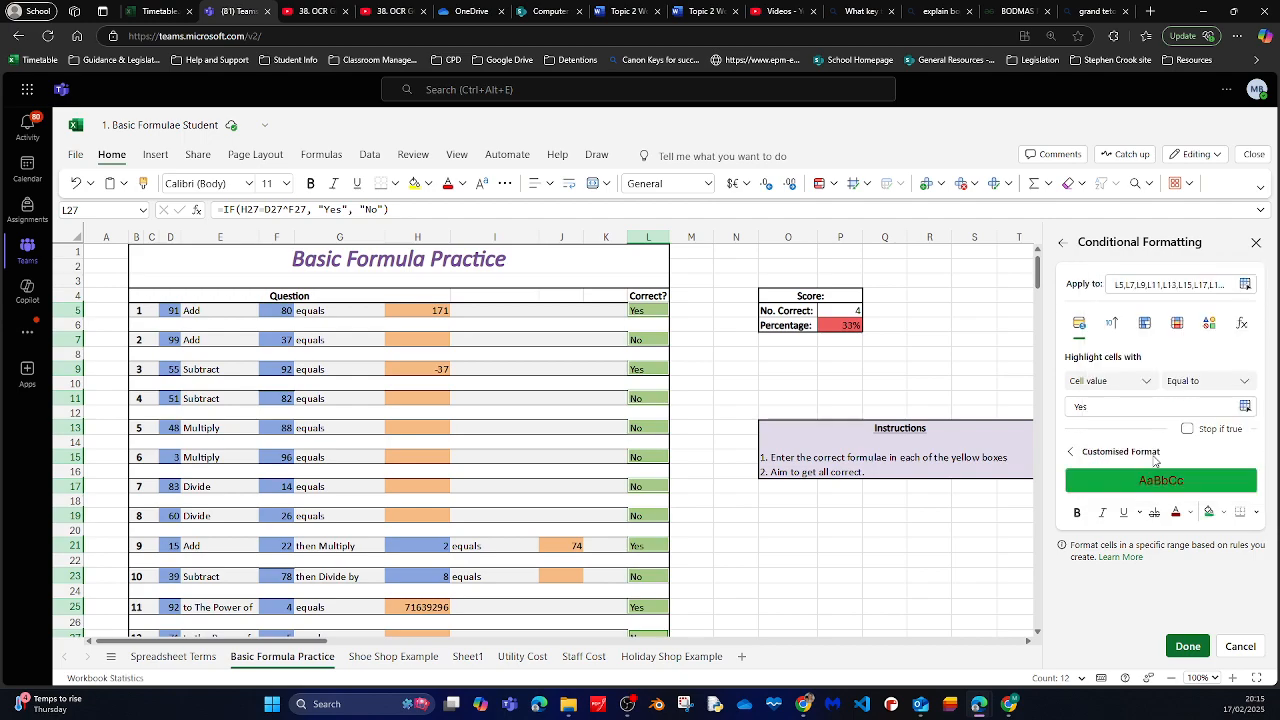
{"action": "left_click", "coordinate": [1187, 514]}
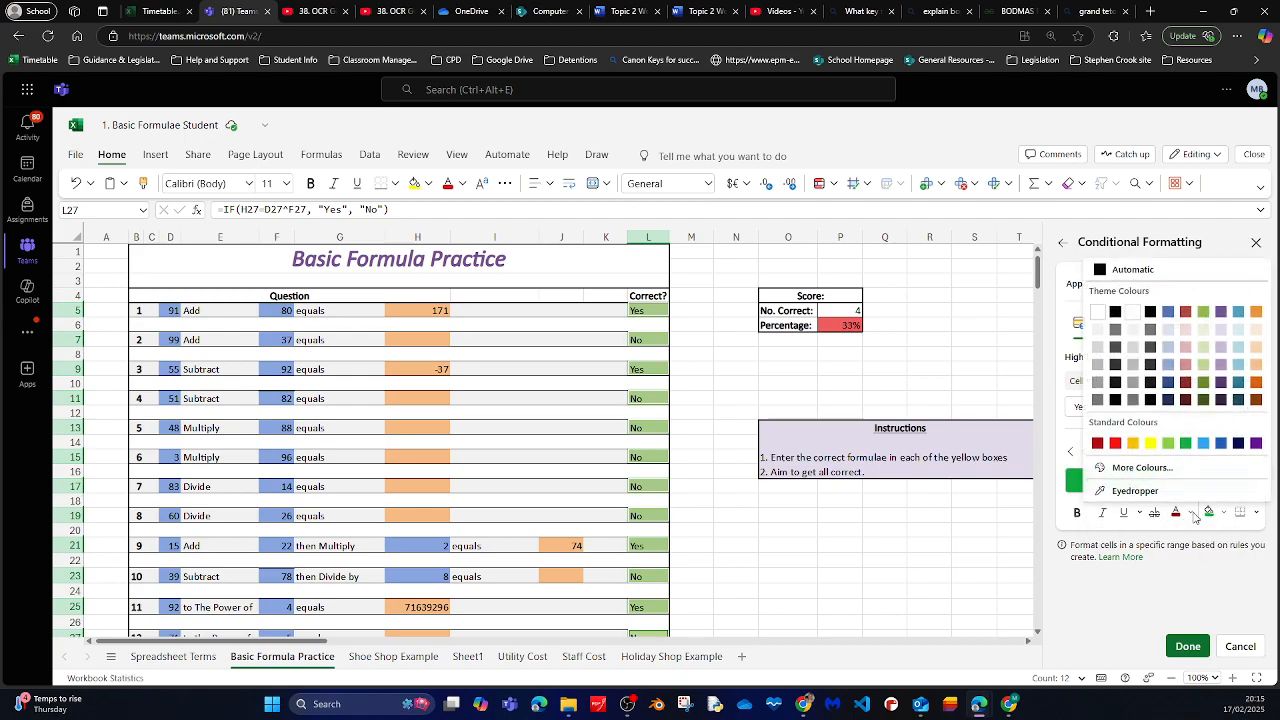
{"action": "left_click", "coordinate": [1131, 314]}
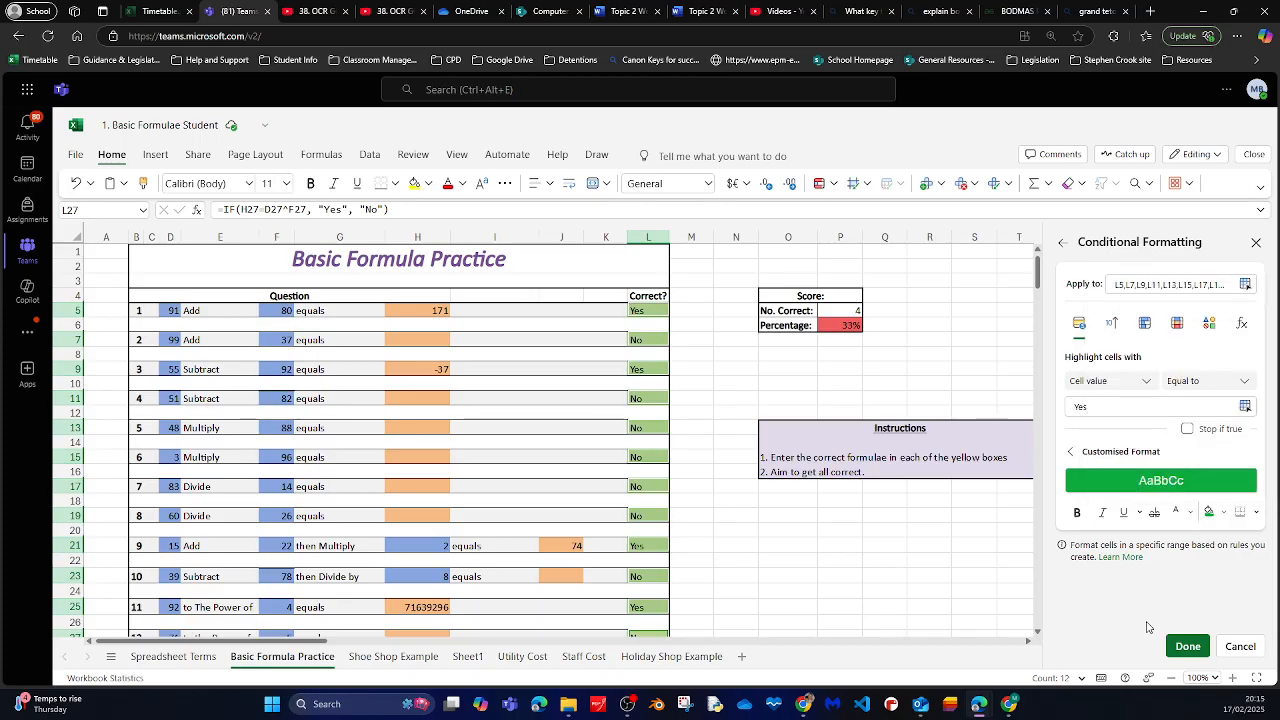
{"action": "left_click", "coordinate": [1187, 646]}
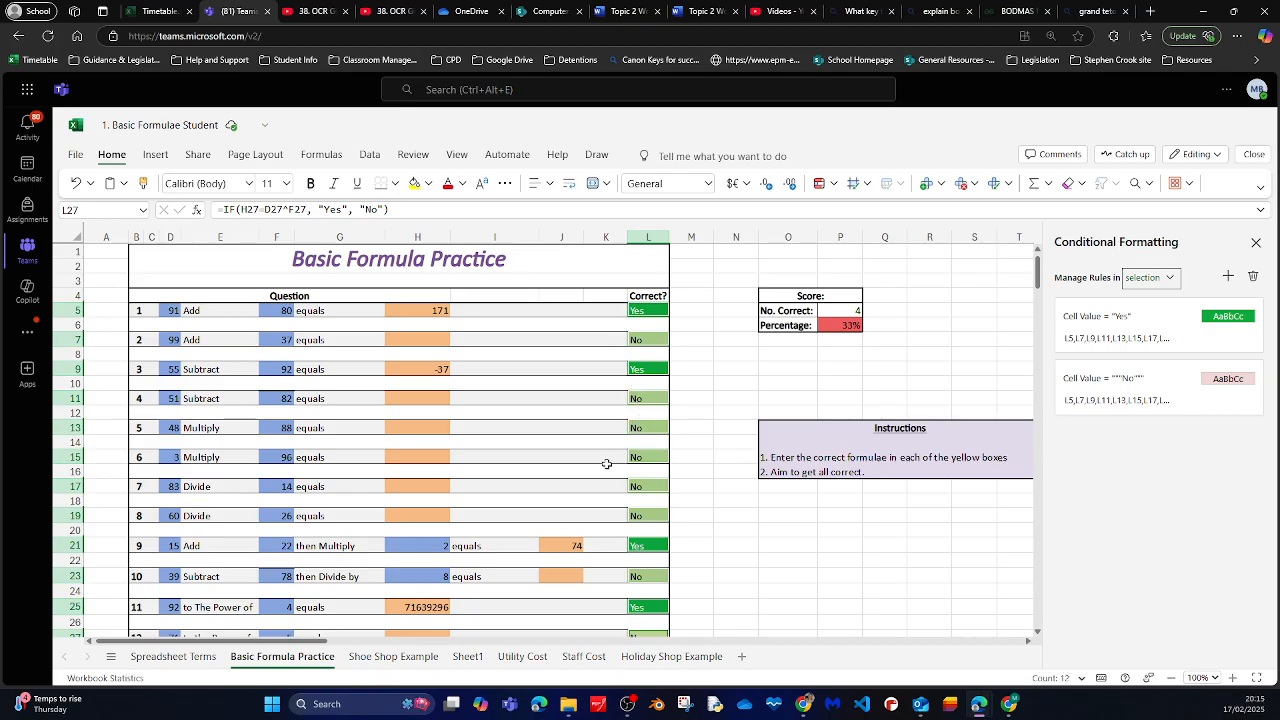
Edit the existing second rule for the result cells so its comparison value is No
{"action": "mouse_move", "coordinate": [1100, 374]}
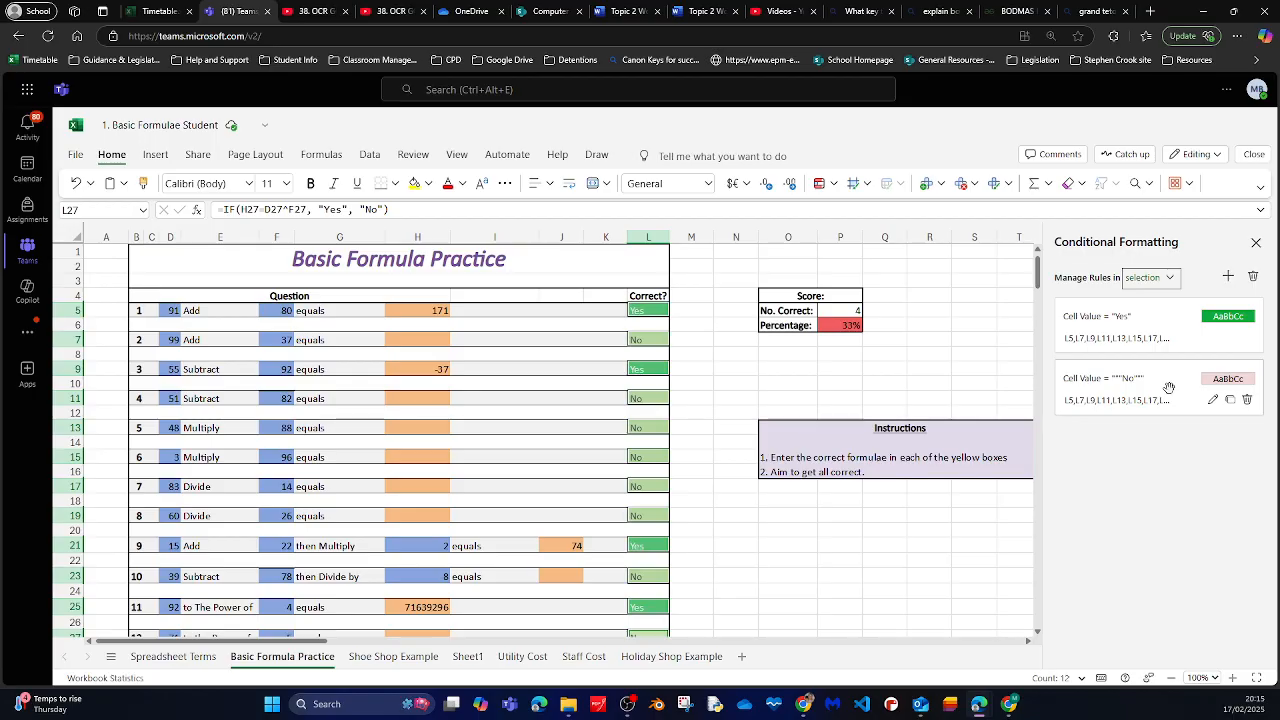
{"action": "mouse_move", "coordinate": [1137, 366]}
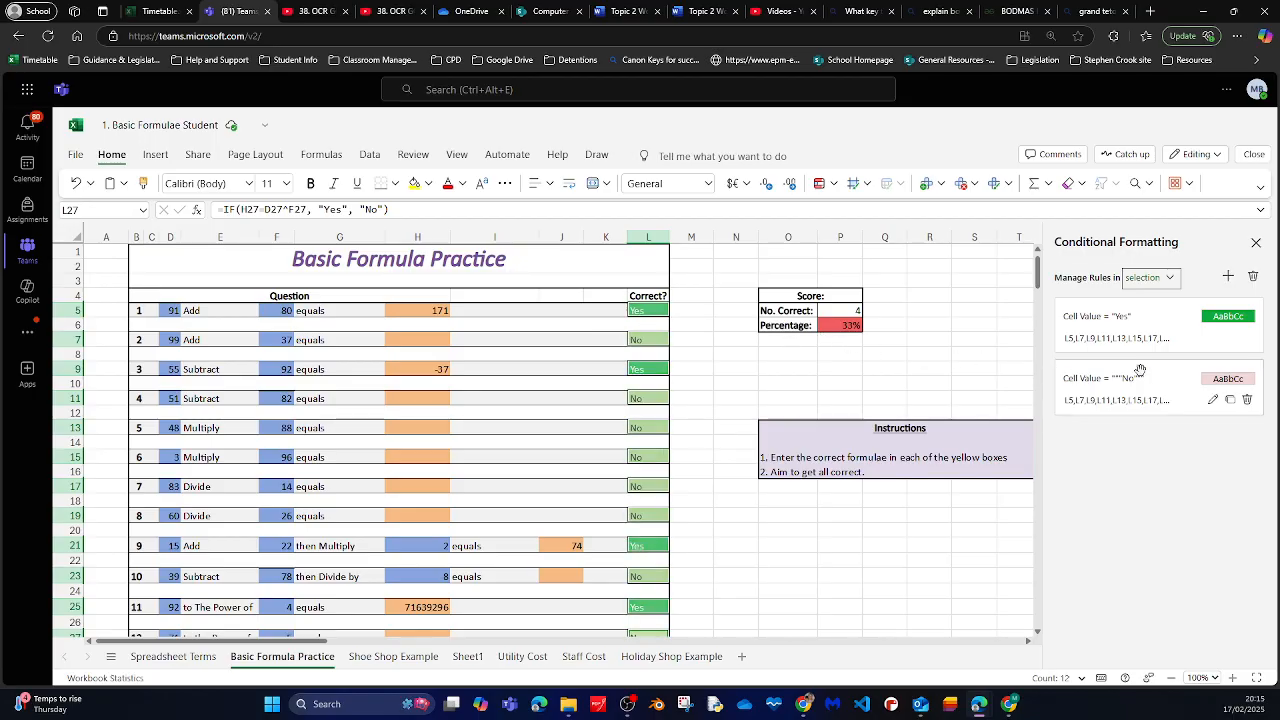
{"action": "left_click", "coordinate": [1217, 401]}
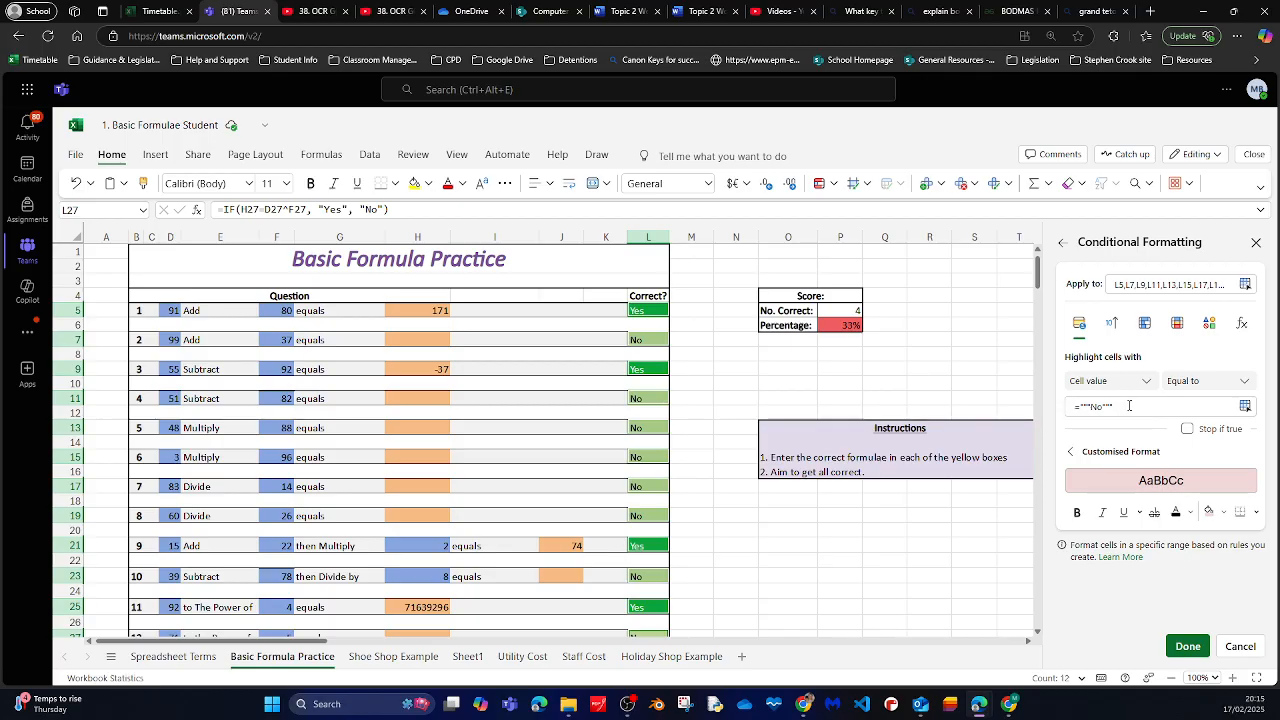
{"action": "triple_click", "coordinate": [1129, 405]}
{"action": "type", "text": "No"}
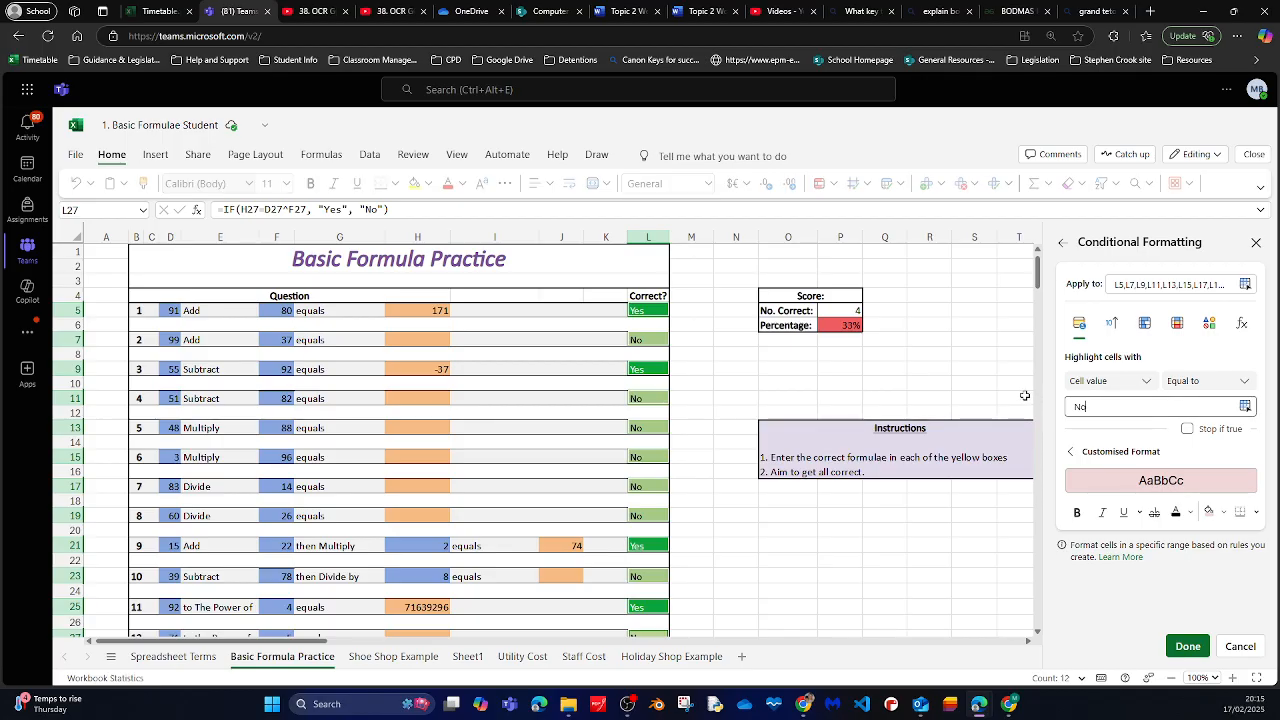
Format the No rule with red fill and white font, and apply the change
{"action": "left_click", "coordinate": [1221, 512]}
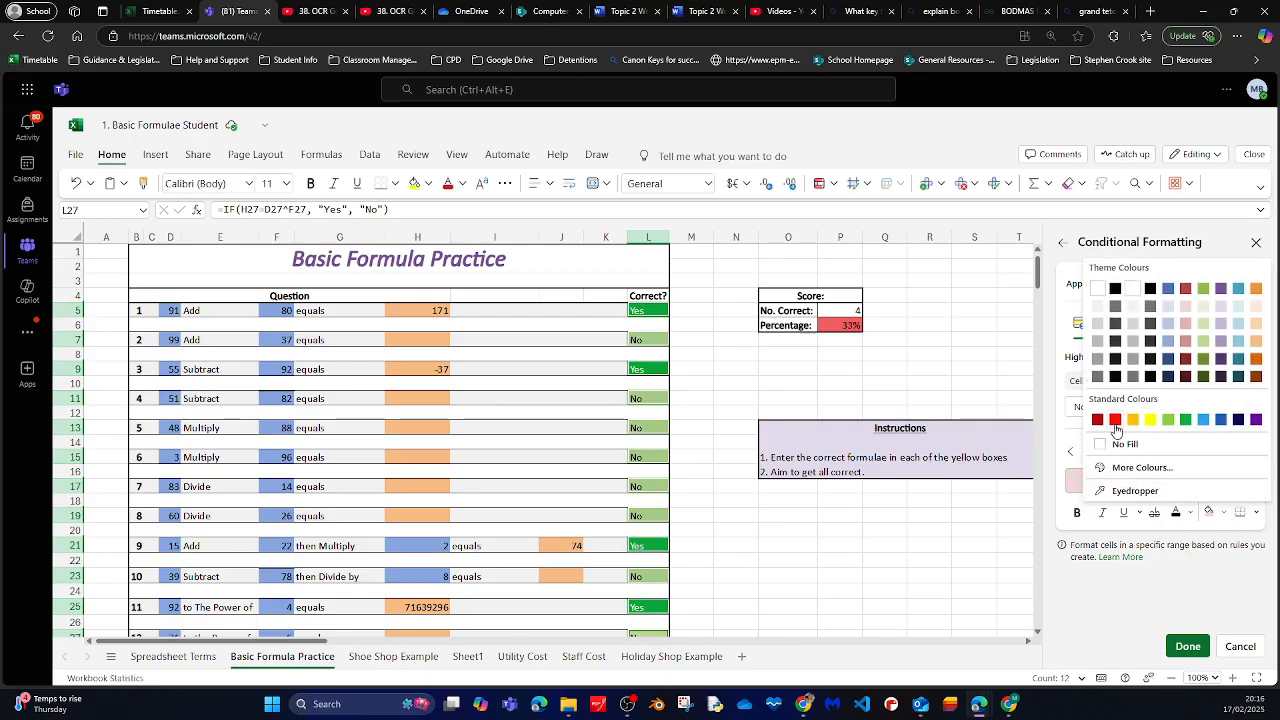
{"action": "left_click", "coordinate": [1115, 420]}
{"action": "left_click", "coordinate": [1189, 512]}
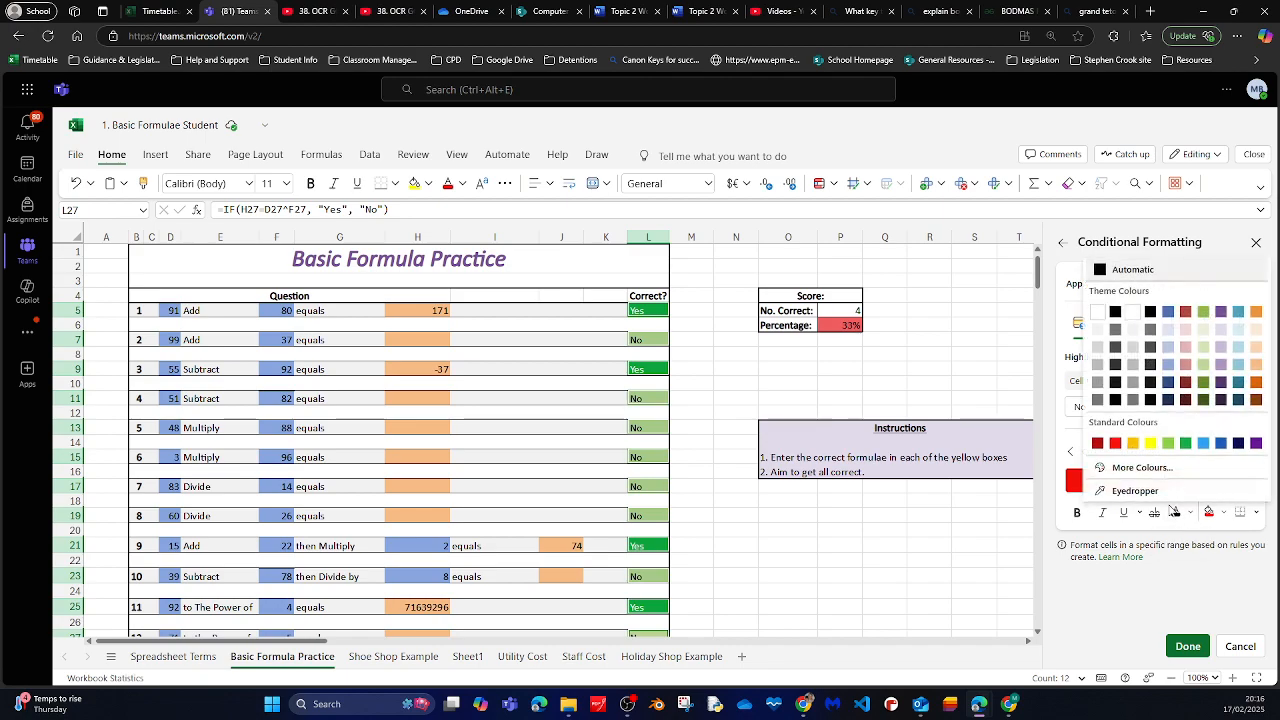
{"action": "left_click", "coordinate": [1098, 313]}
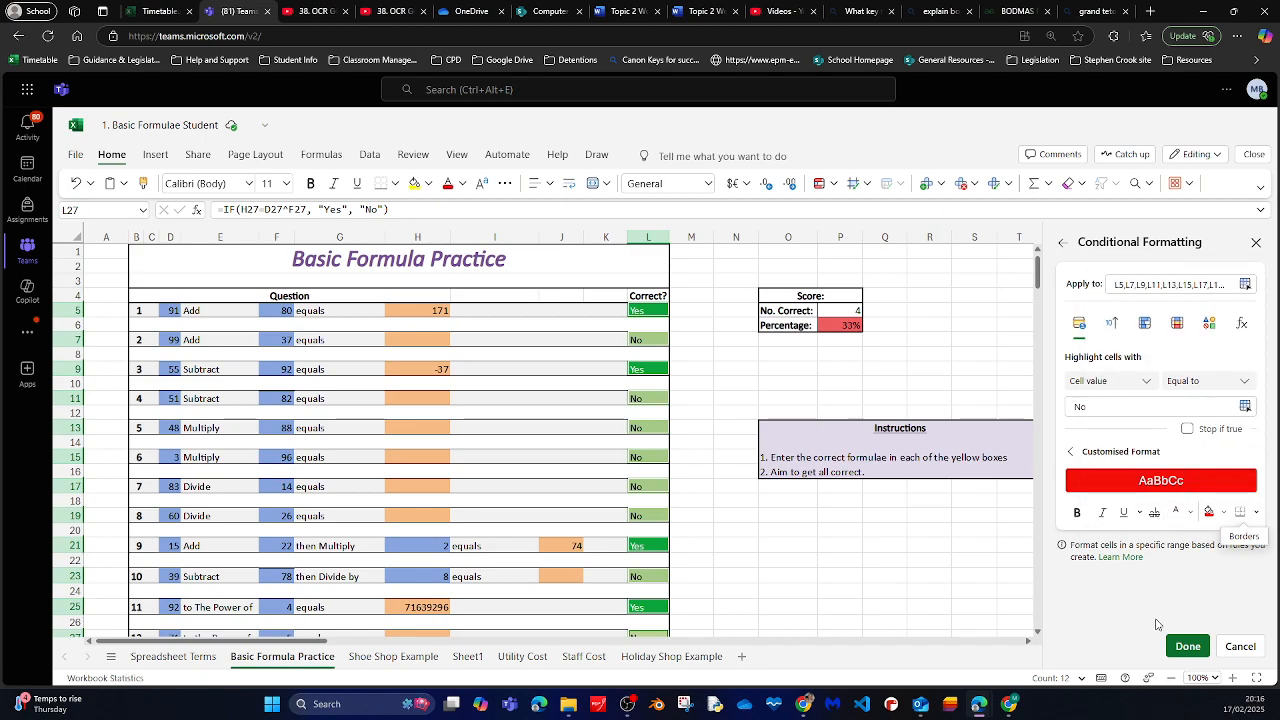
{"action": "left_click", "coordinate": [1187, 648]}
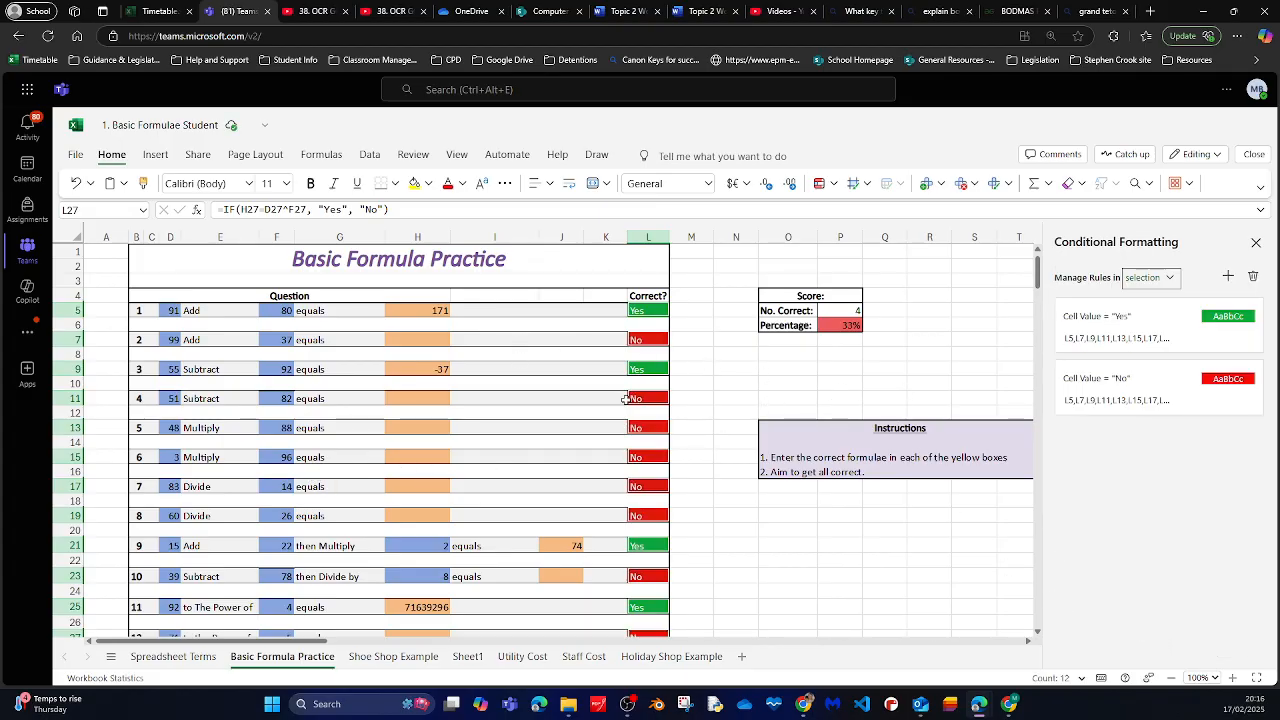
Check which conditional formatting rule is applied to the percentage score in cell P6, then close the rule list
{"action": "left_click", "coordinate": [836, 187]}
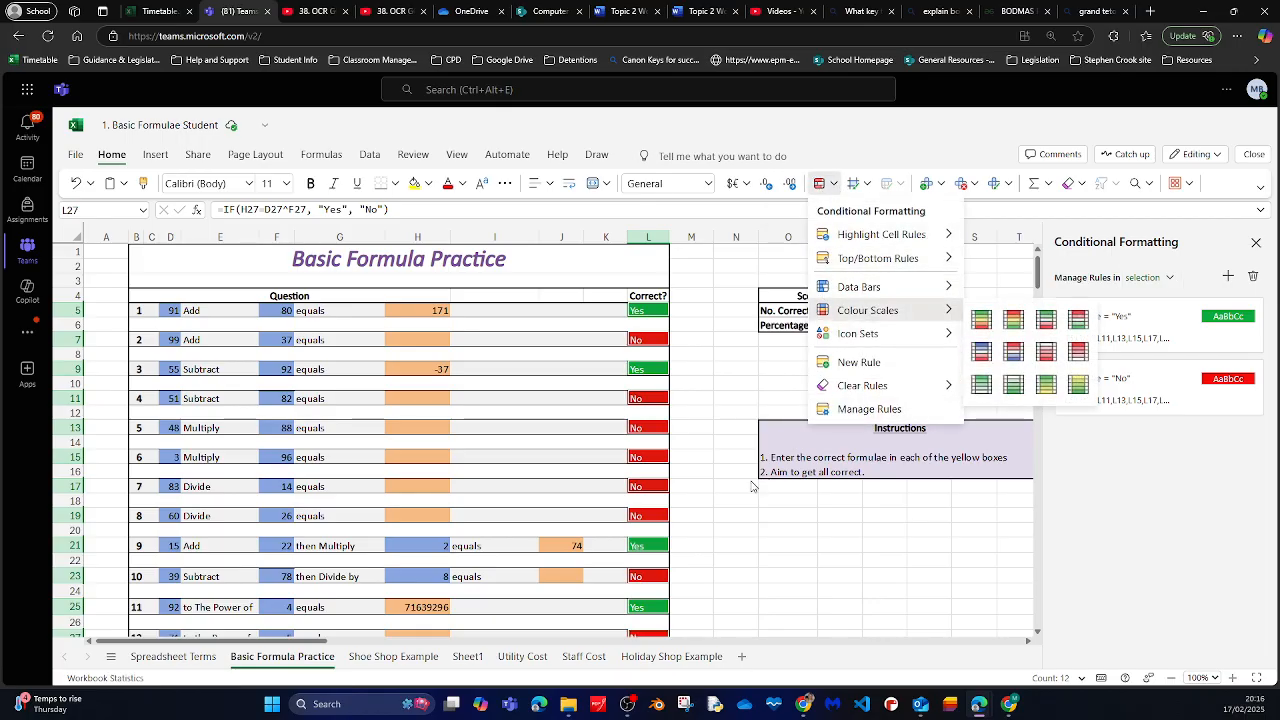
{"action": "left_click", "coordinate": [770, 326]}
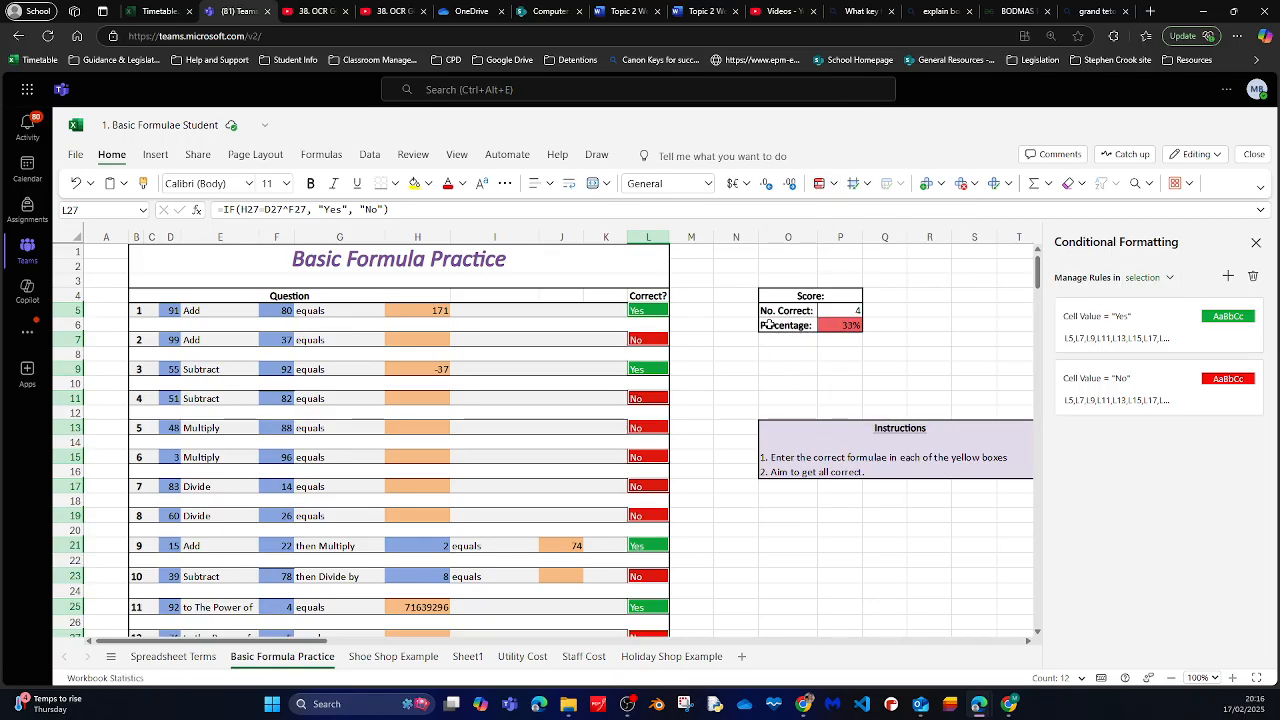
{"action": "left_click", "coordinate": [847, 327]}
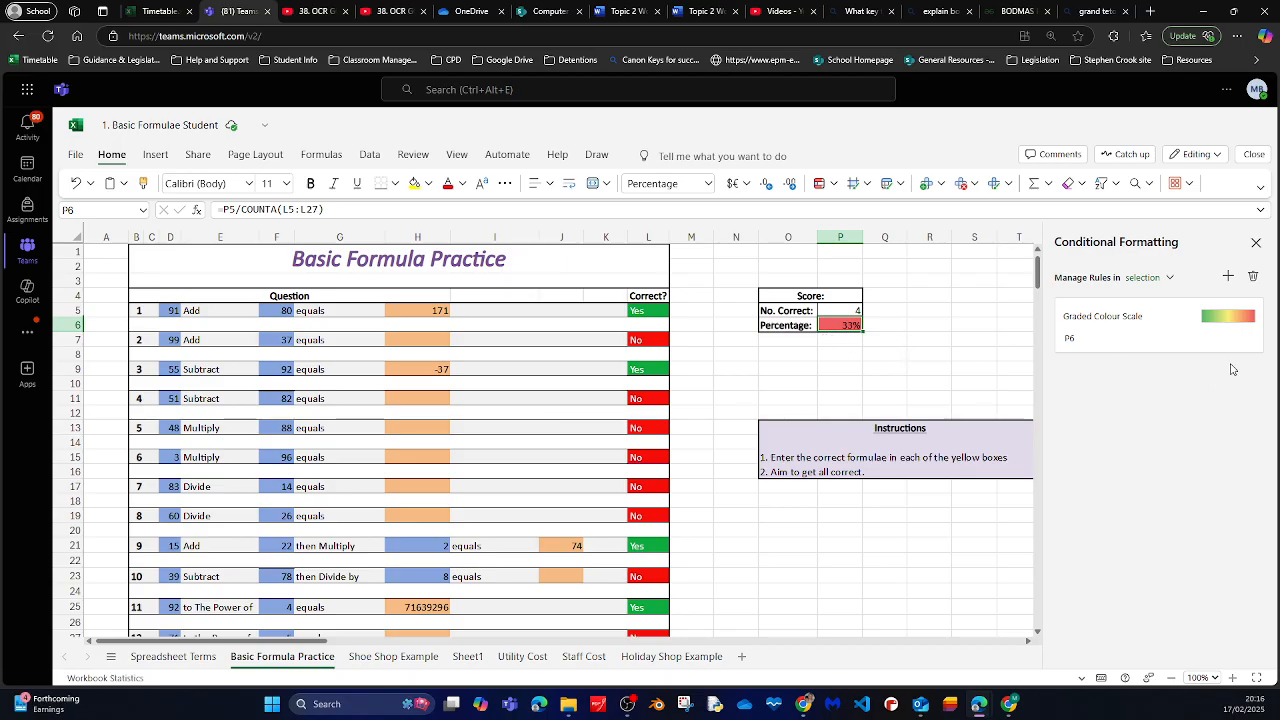
{"action": "mouse_move", "coordinate": [1190, 336]}
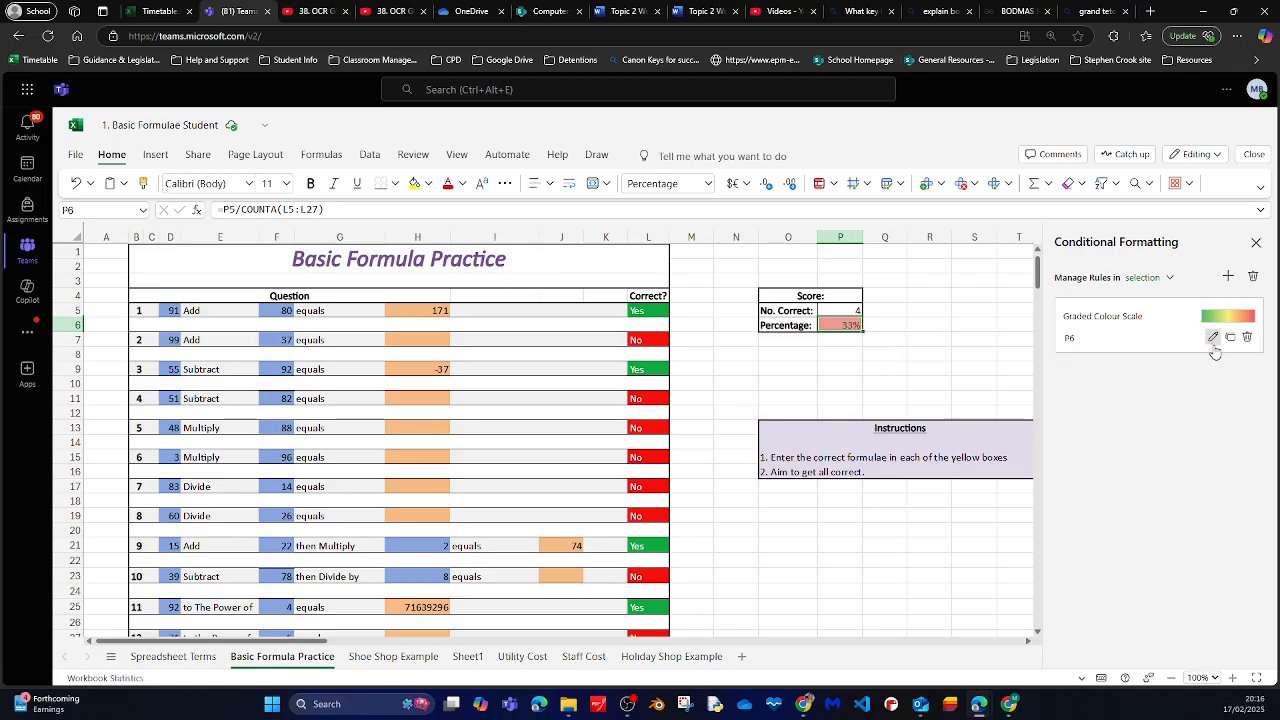
{"action": "left_click", "coordinate": [1256, 242]}
Create a new conditional formatting rule for P6 that highlights a cell value greater than or equal to 0%
{"action": "left_click", "coordinate": [824, 183]}
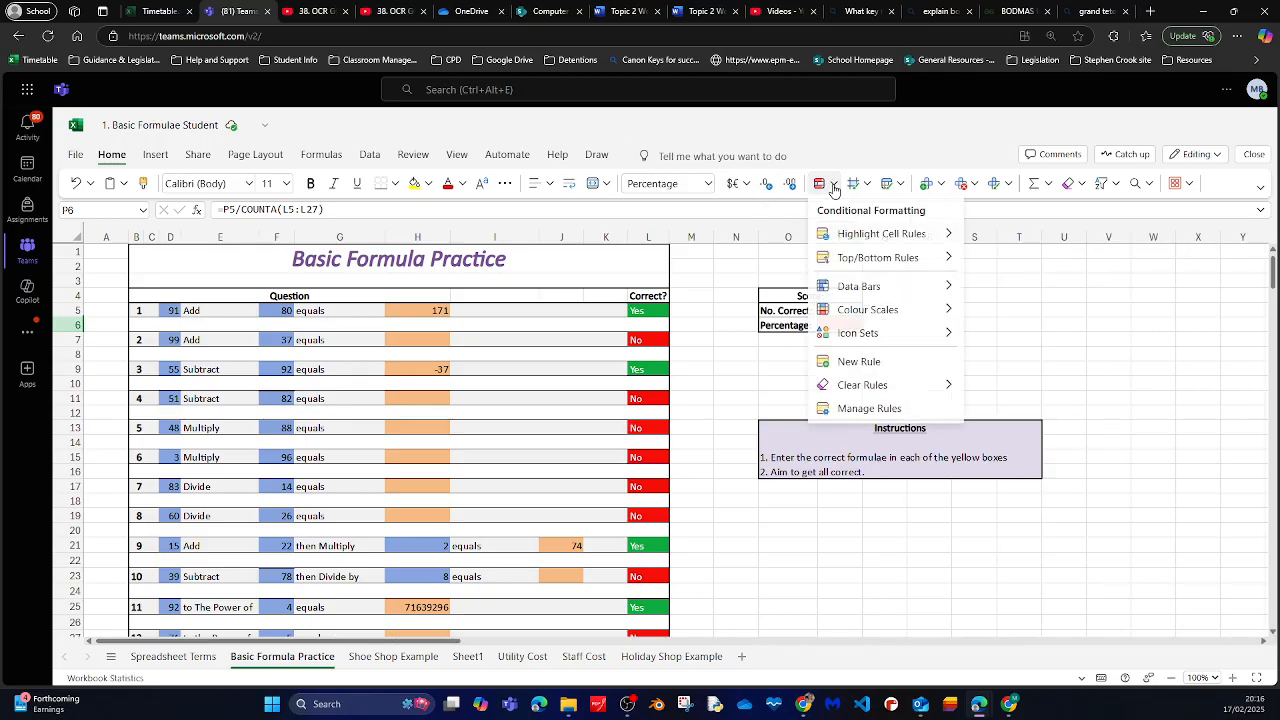
{"action": "left_click", "coordinate": [855, 363]}
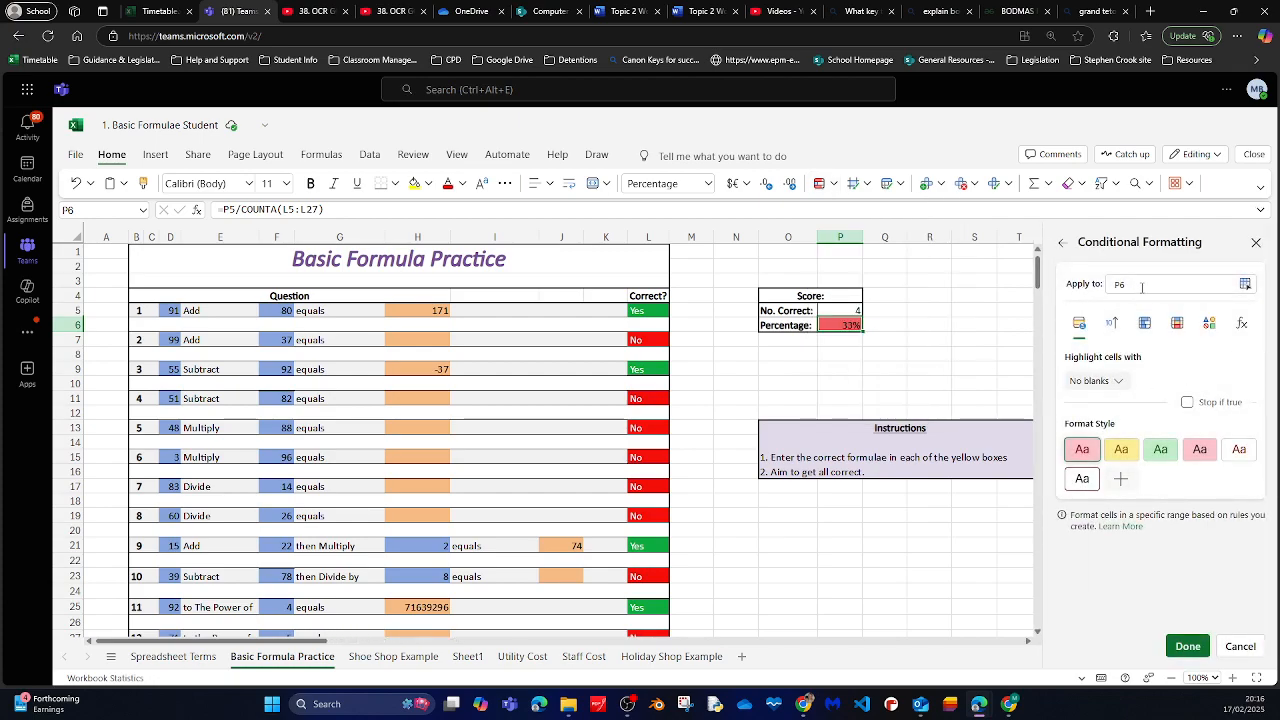
{"action": "left_click", "coordinate": [1081, 325]}
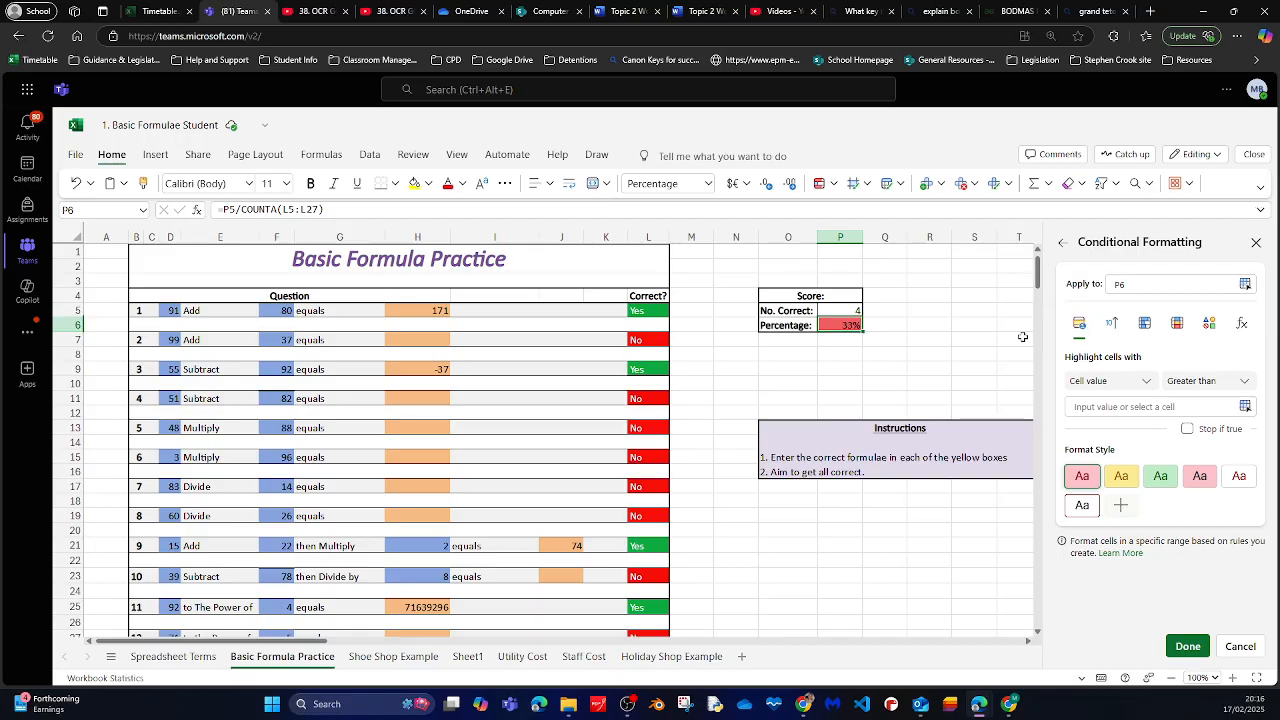
{"action": "left_click", "coordinate": [1245, 384]}
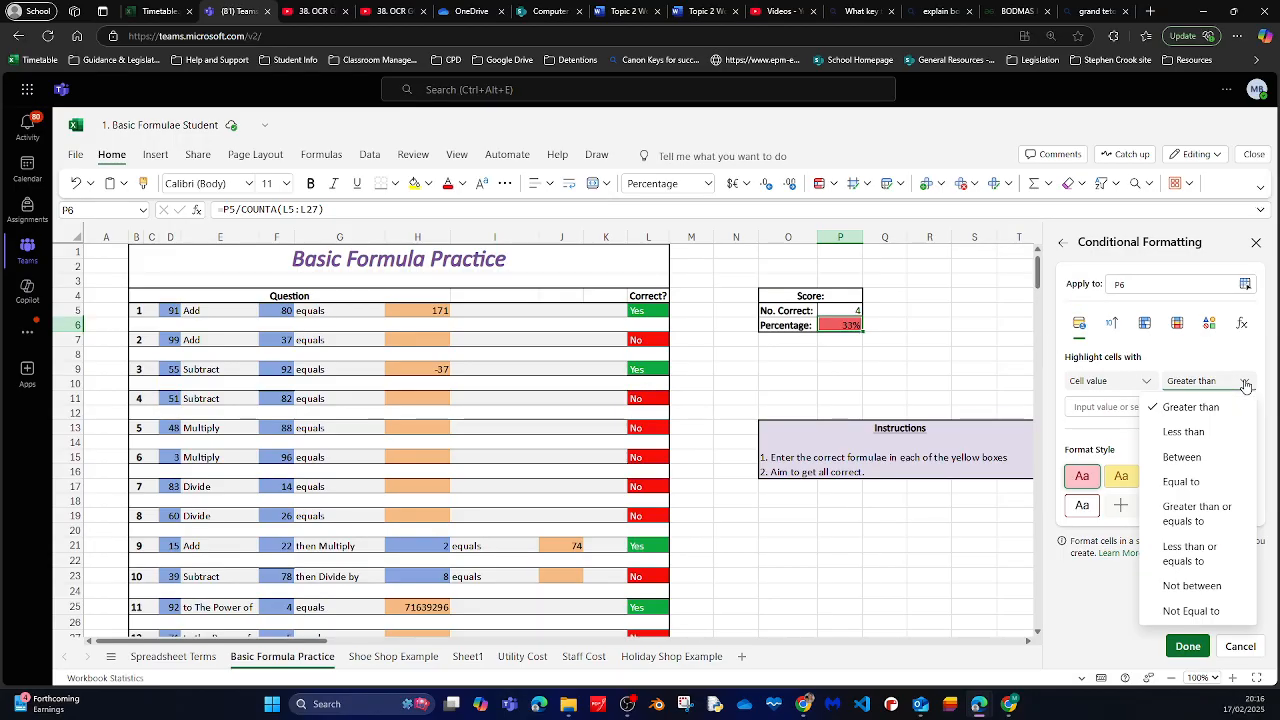
{"action": "left_click", "coordinate": [1203, 514]}
{"action": "left_click", "coordinate": [1119, 407]}
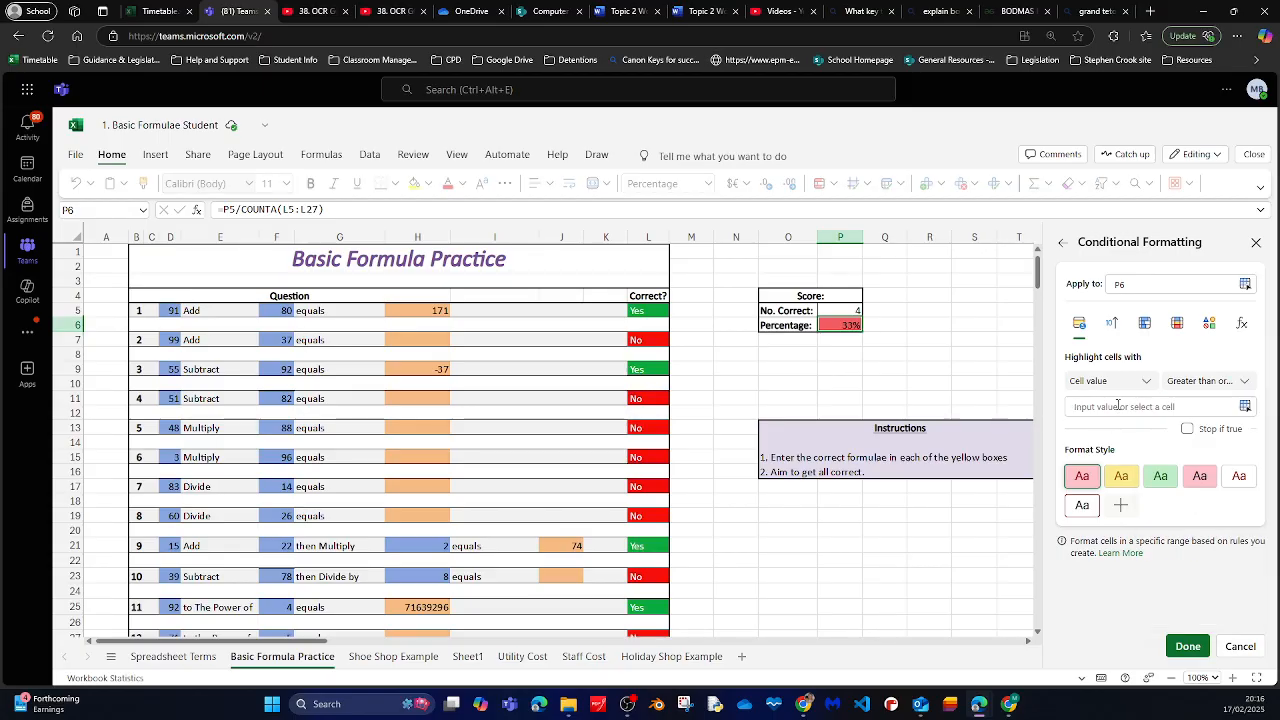
{"action": "type", "text": "0"}
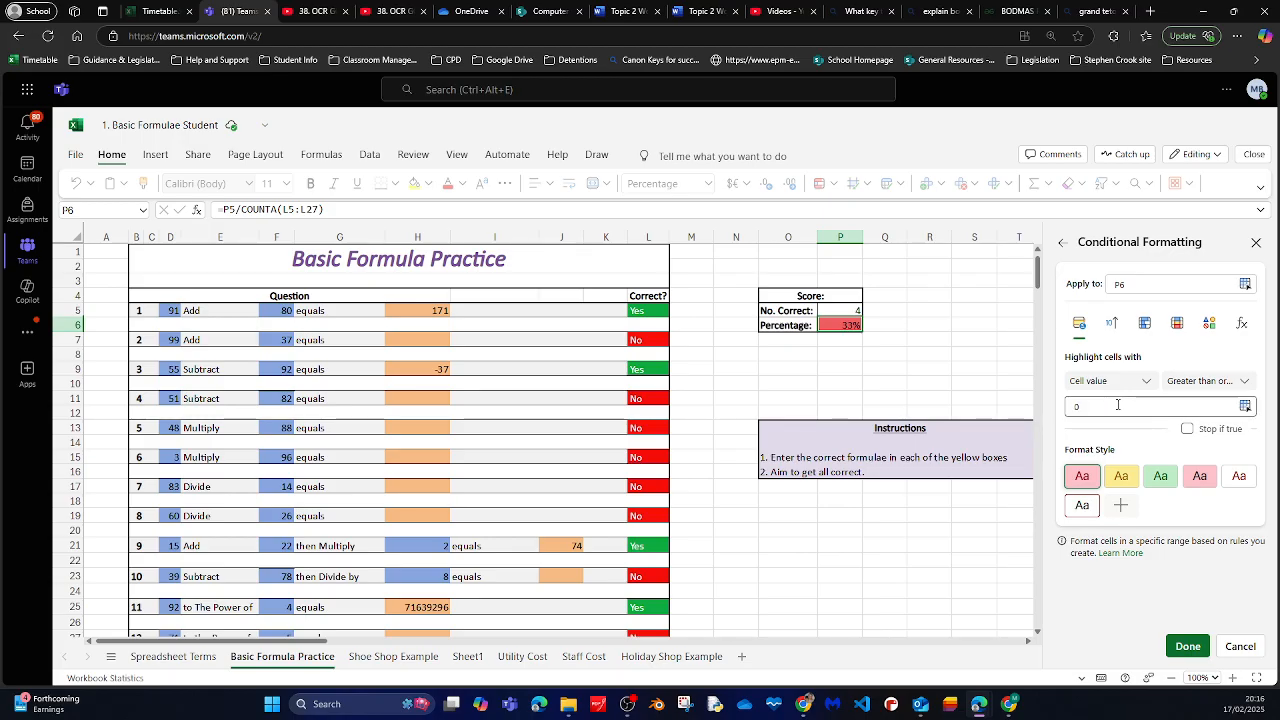
{"action": "type", "text": "%"}
Give the 0% rule a custom format with red fill and white font, and apply the rule
{"action": "left_click", "coordinate": [1120, 507]}
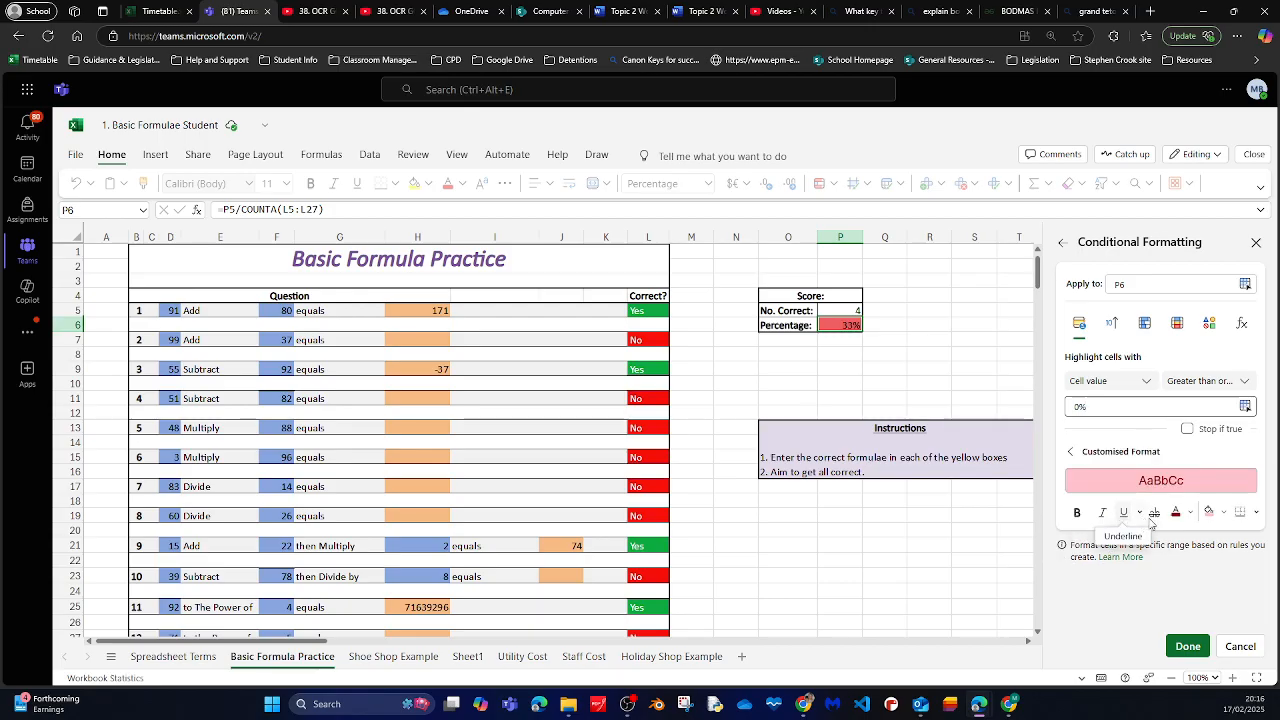
{"action": "left_click", "coordinate": [1222, 513]}
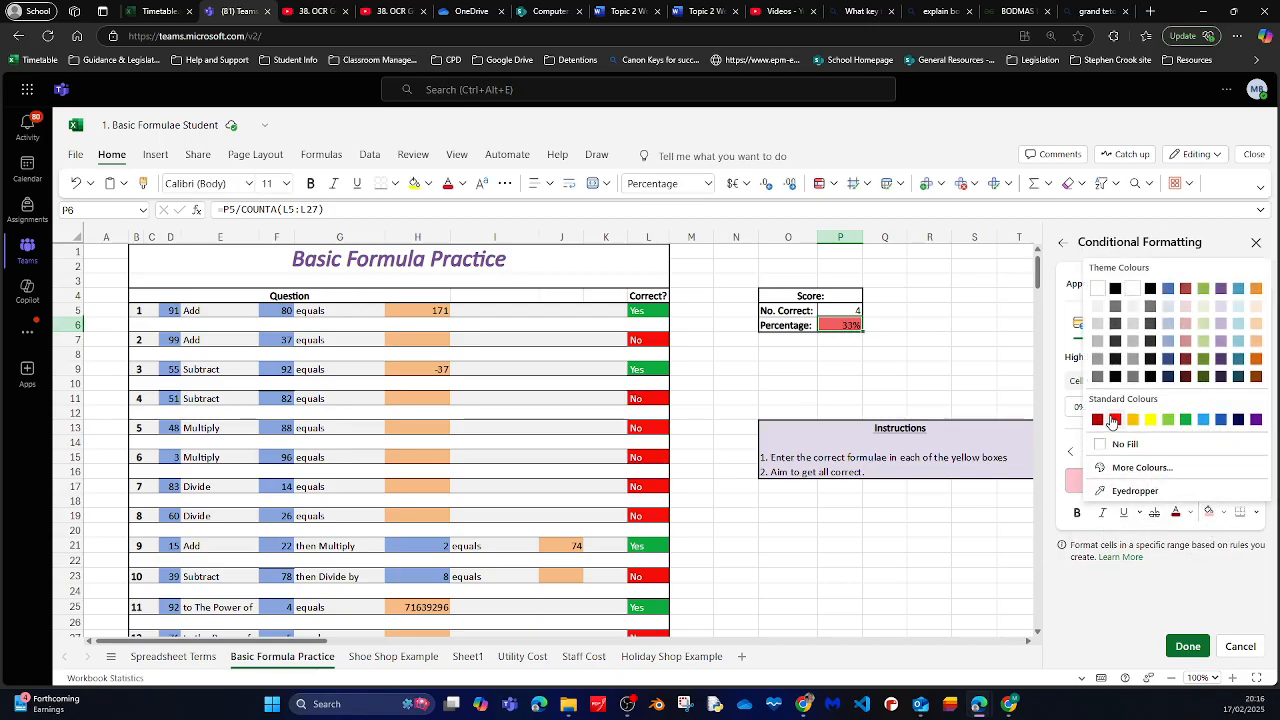
{"action": "left_click", "coordinate": [1112, 420]}
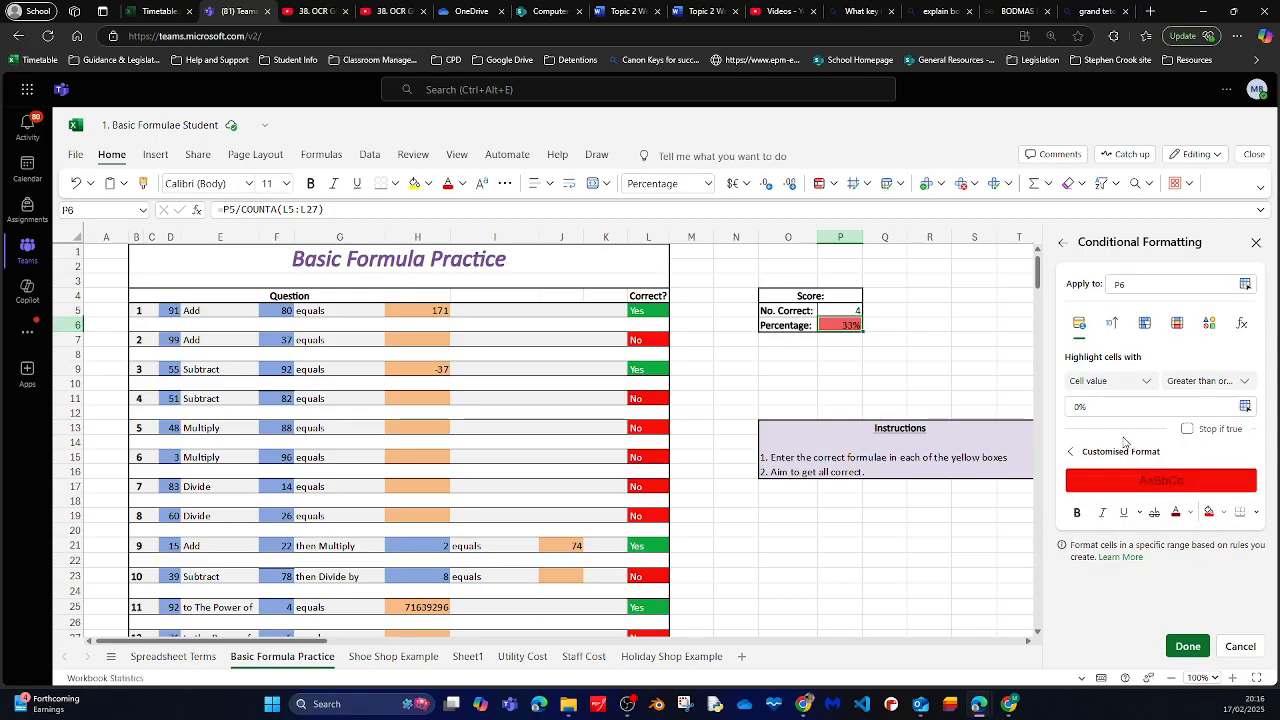
{"action": "left_click", "coordinate": [1189, 512]}
{"action": "left_click", "coordinate": [1098, 312]}
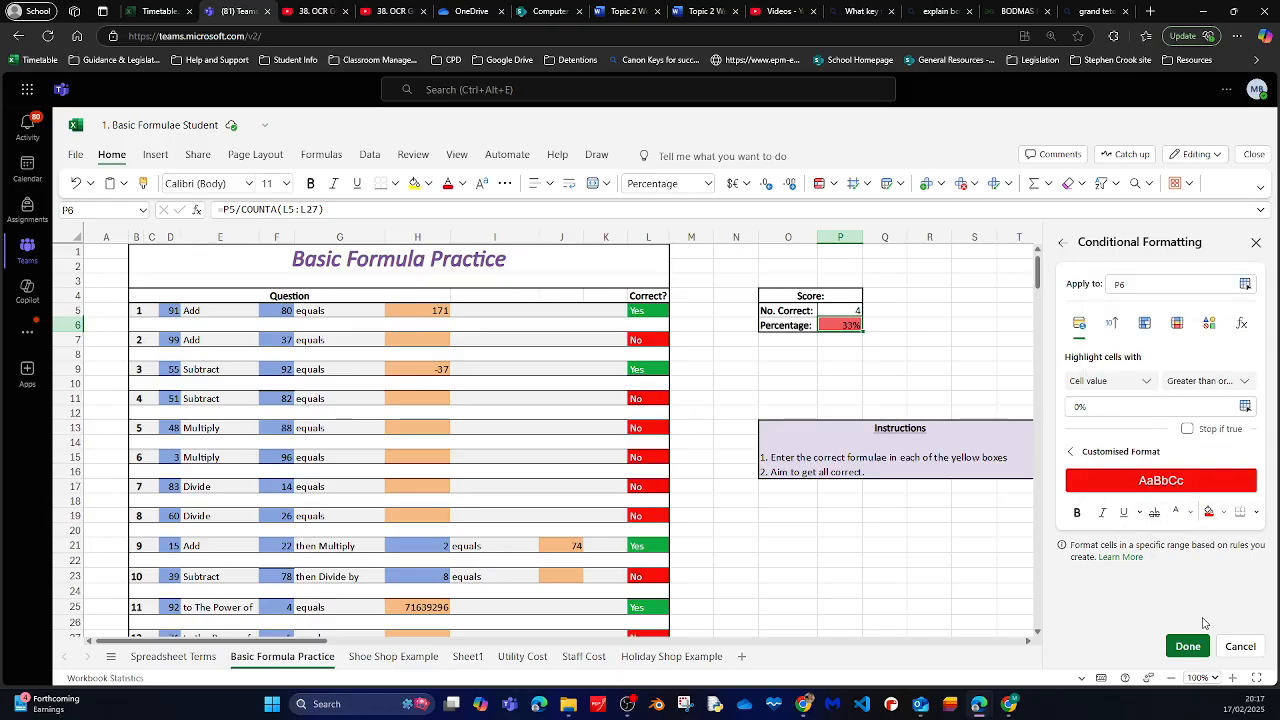
{"action": "left_click", "coordinate": [1187, 647]}
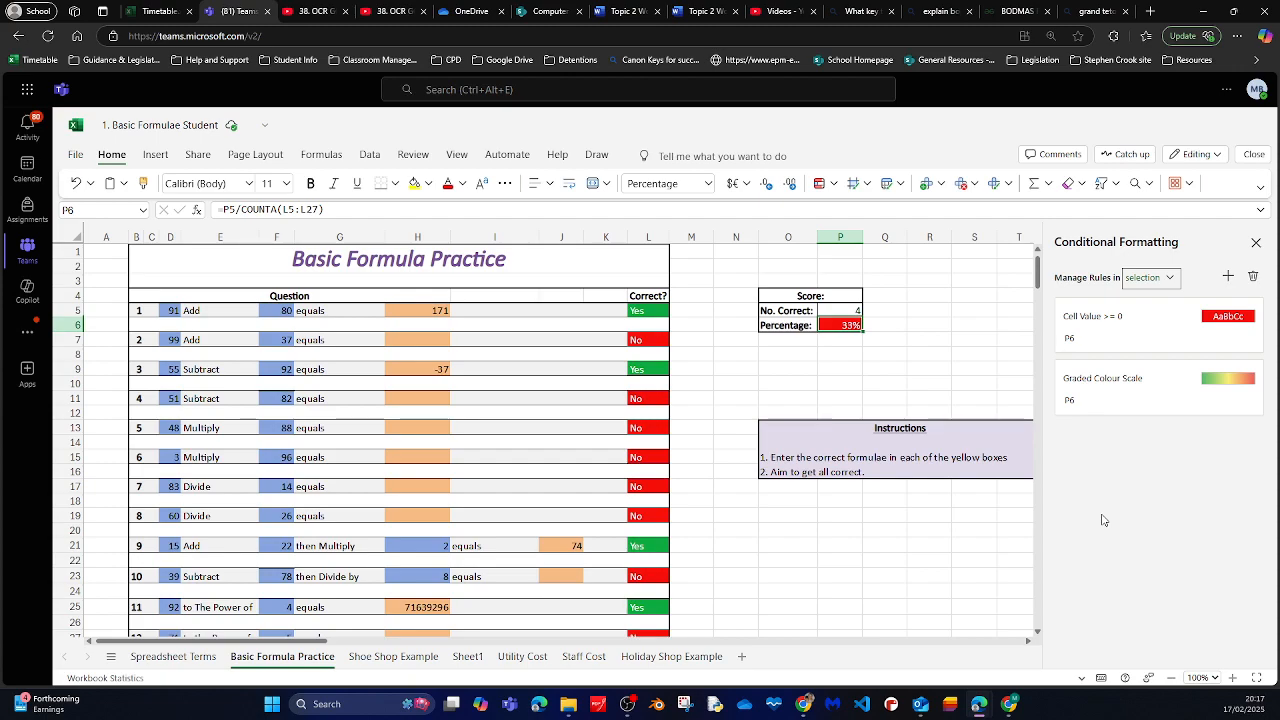
Move the Graded Colour Scale rule above the red cell-value rule in the P6 rule list
{"action": "mouse_move", "coordinate": [1131, 313]}
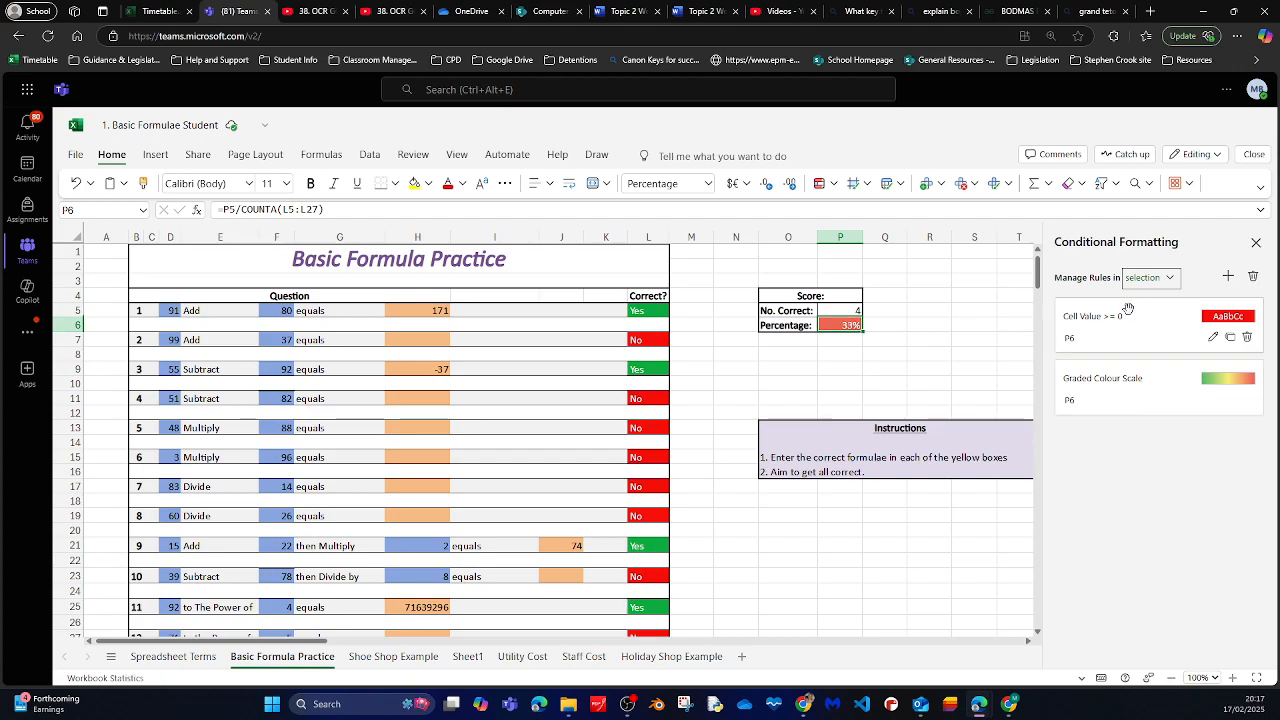
{"action": "mouse_move", "coordinate": [1165, 375]}
{"action": "left_click_drag", "start_coordinate": [1161, 379], "coordinate": [1170, 316]}
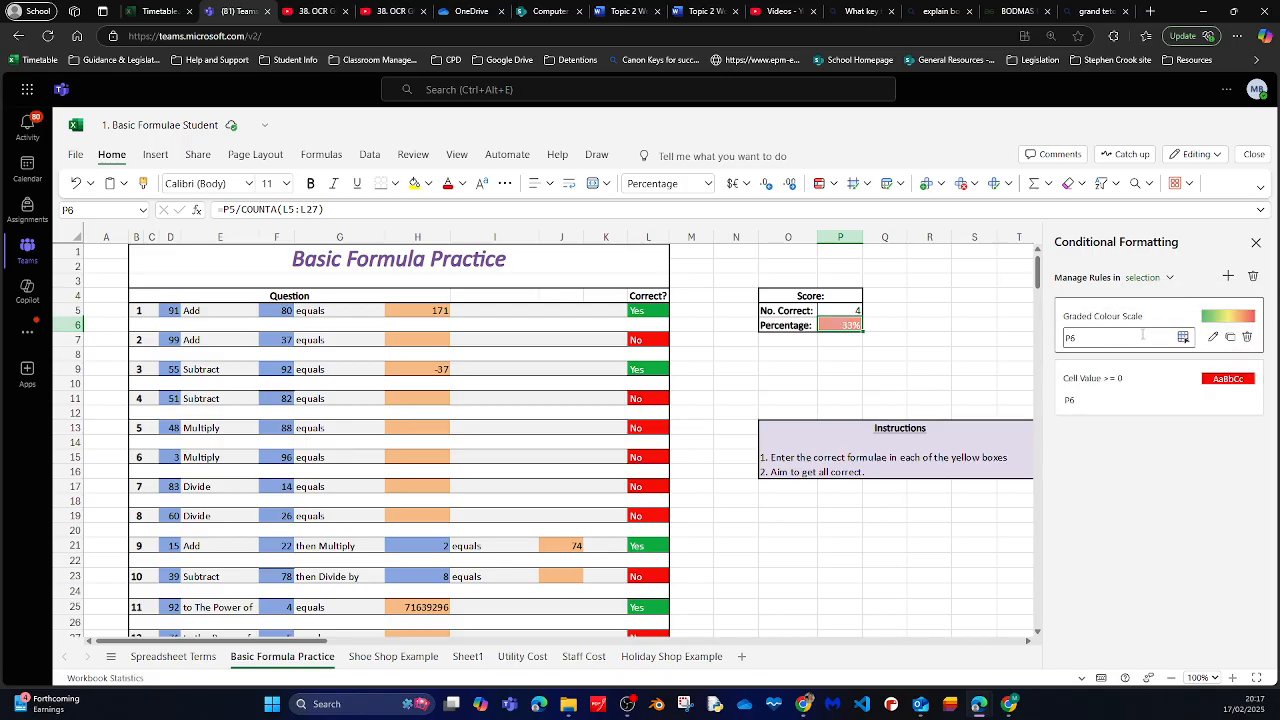
Change the Graded Colour Scale rule into a cell-value rule for greater than or equal to 20%
{"action": "left_click", "coordinate": [1214, 338]}
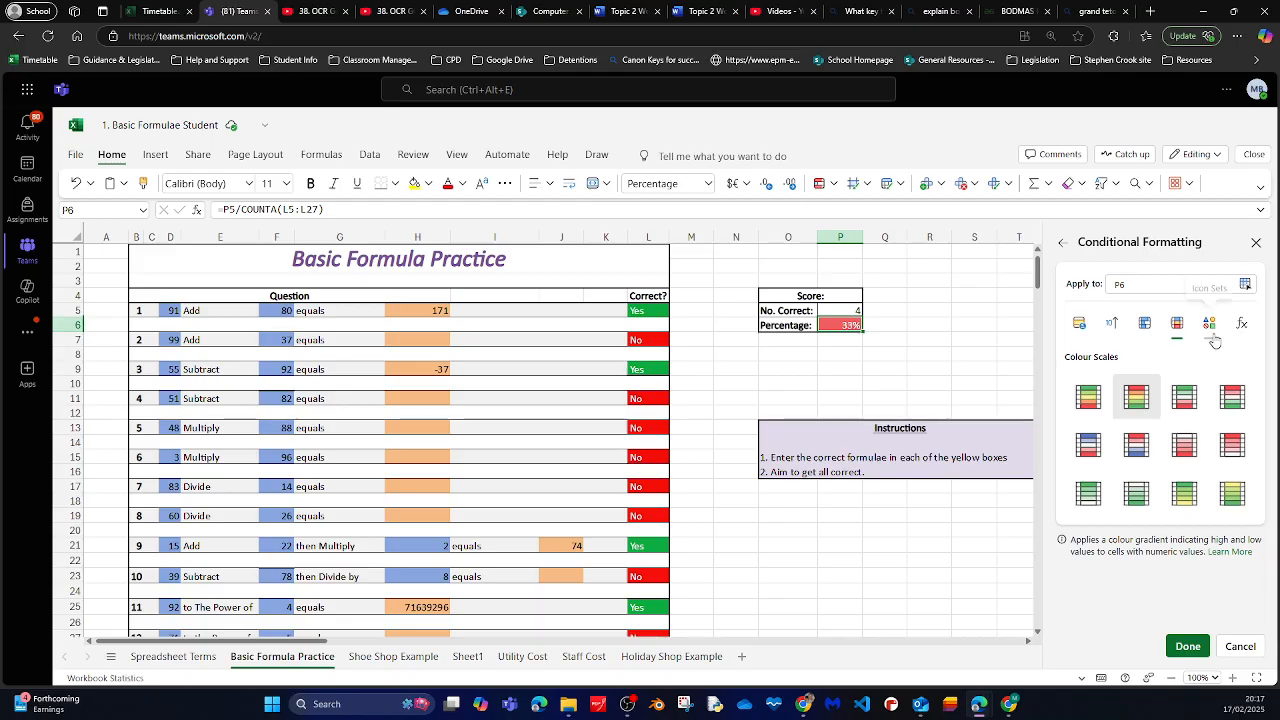
{"action": "left_click", "coordinate": [1079, 326]}
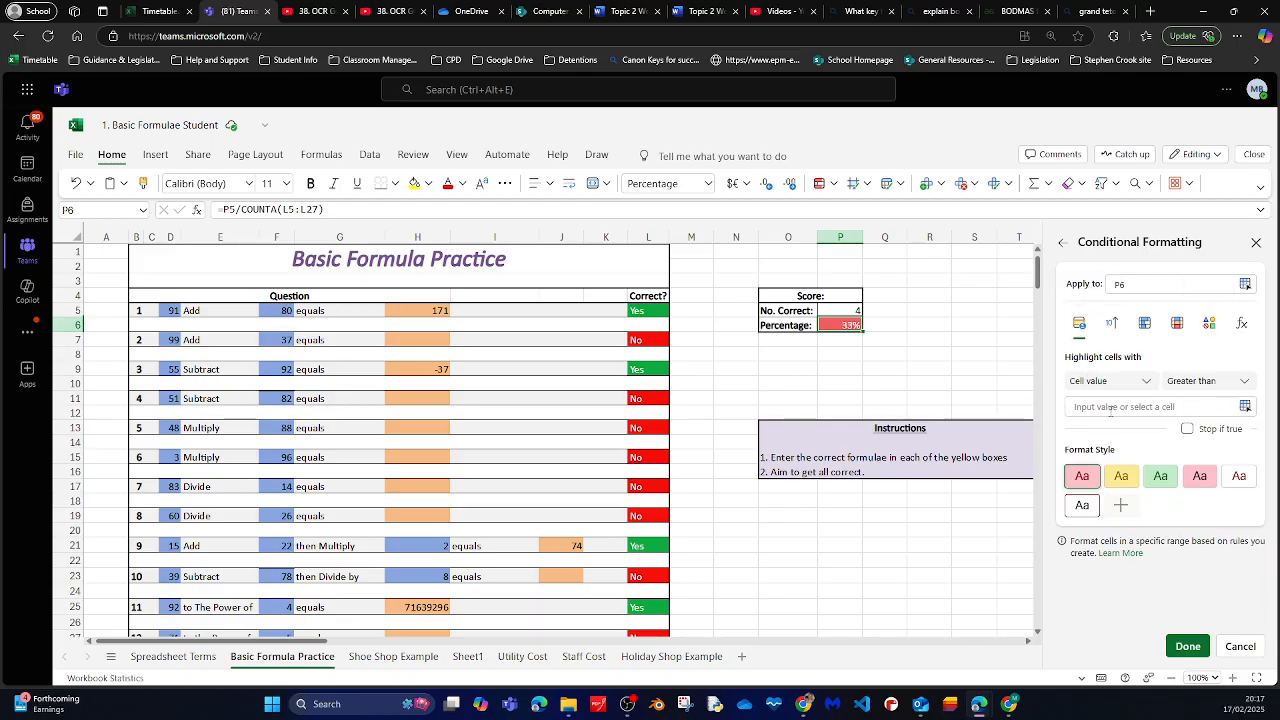
{"action": "left_click", "coordinate": [1250, 382]}
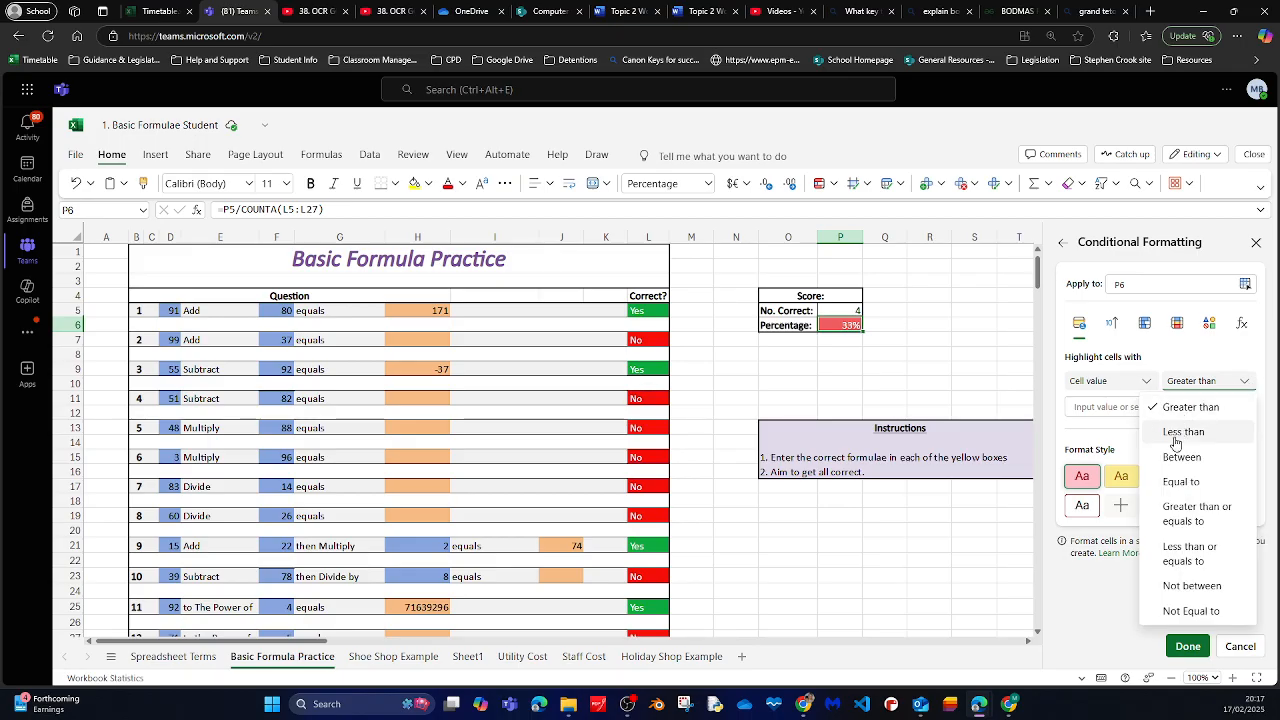
{"action": "left_click", "coordinate": [1170, 513]}
{"action": "left_click", "coordinate": [1117, 406]}
{"action": "type", "text": "20"}
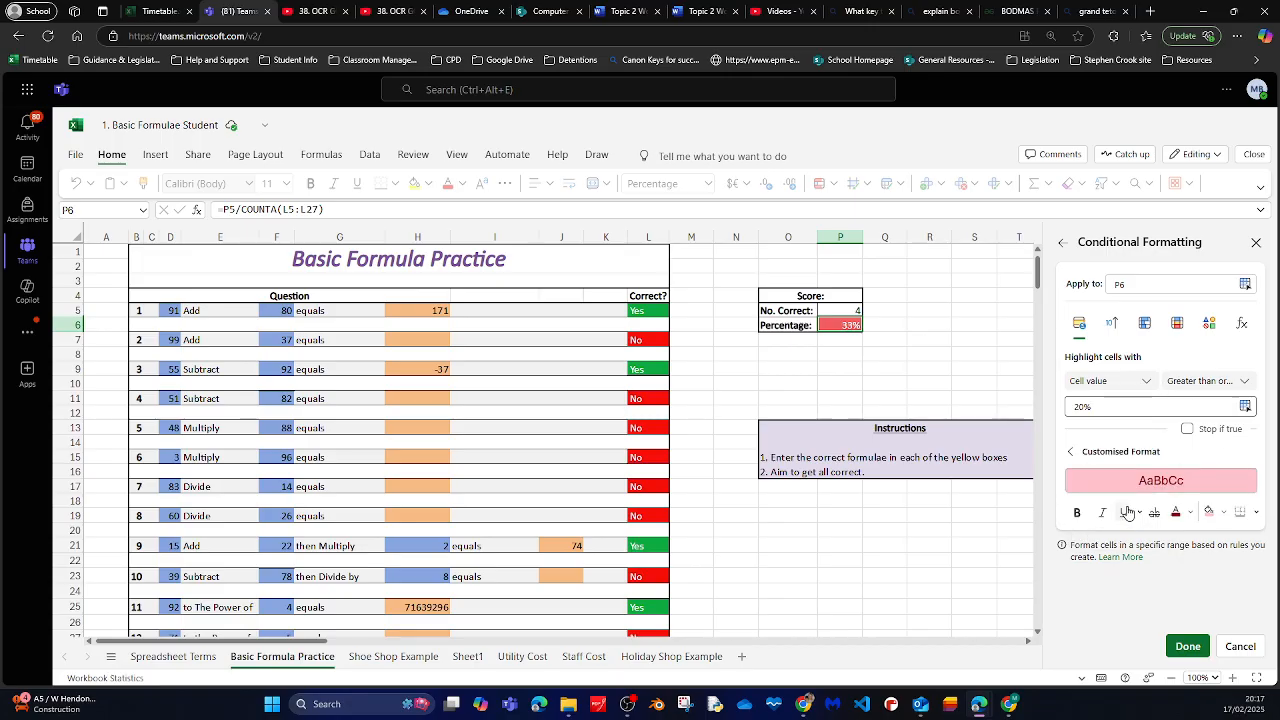
Format the 20% rule with dark orange fill and white font, and apply the change
{"action": "left_click", "coordinate": [1223, 512]}
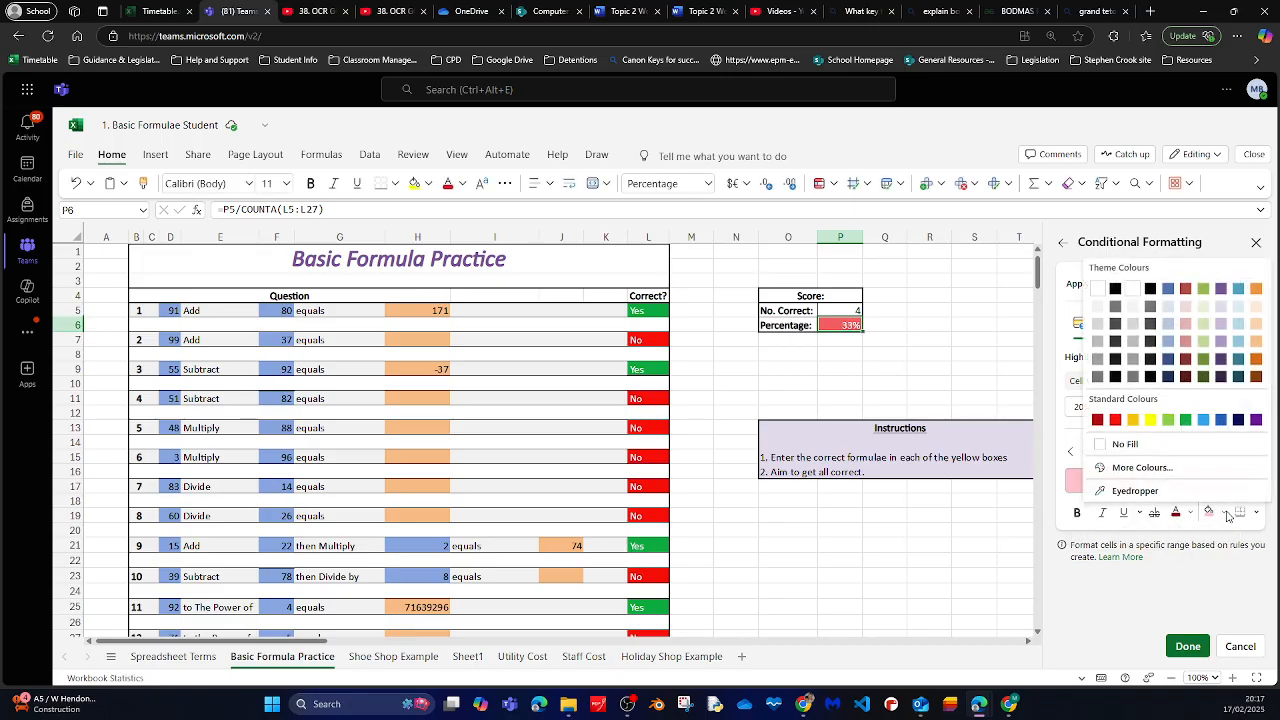
{"action": "left_click", "coordinate": [1257, 368]}
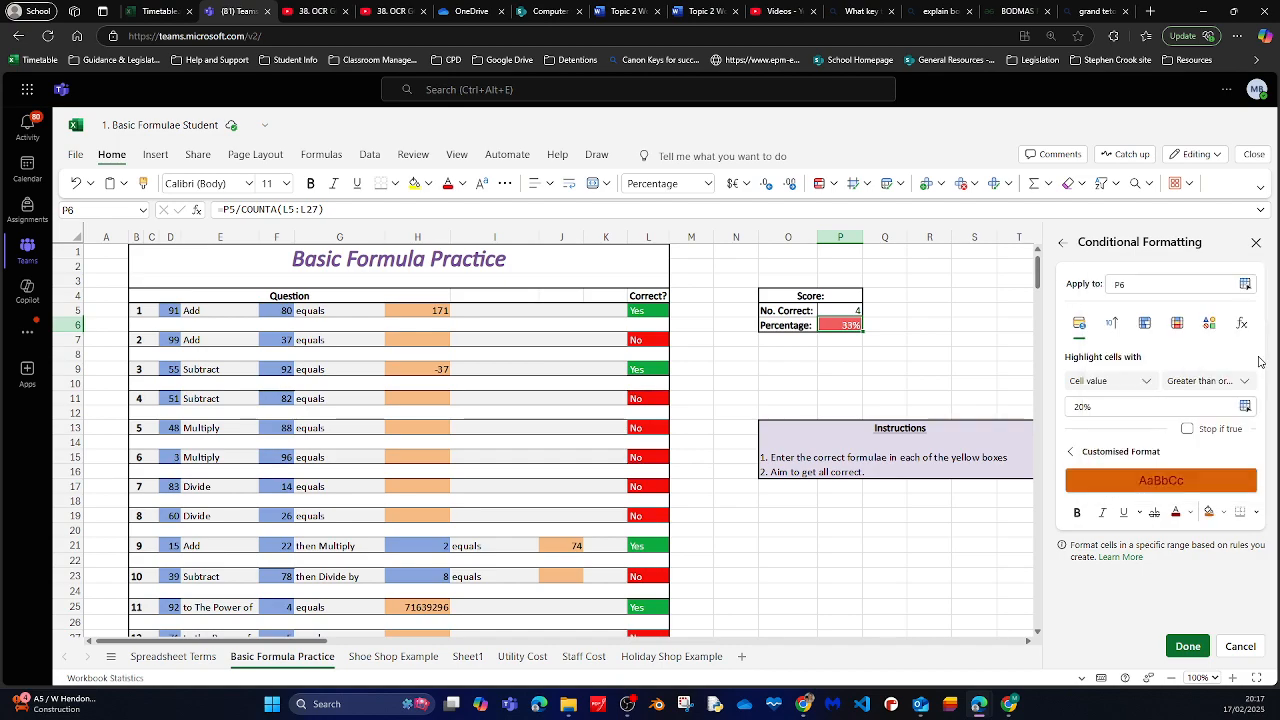
{"action": "left_click", "coordinate": [1190, 513]}
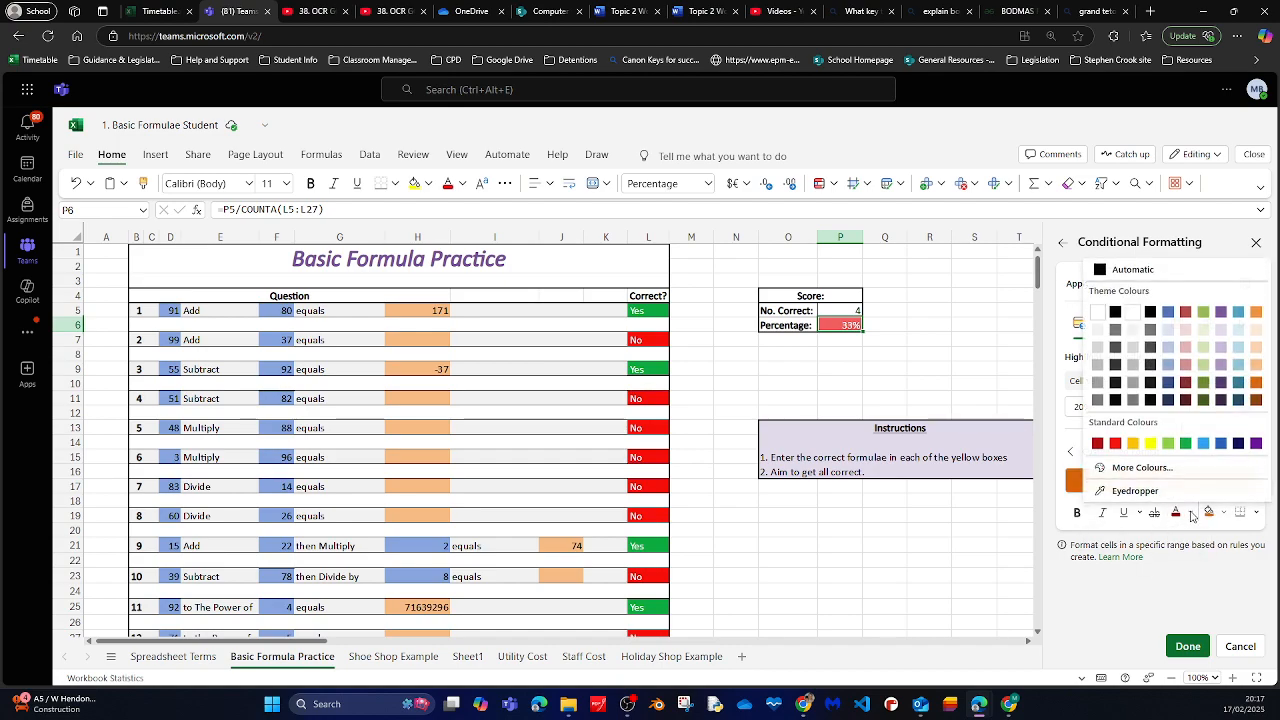
{"action": "left_click", "coordinate": [1093, 310]}
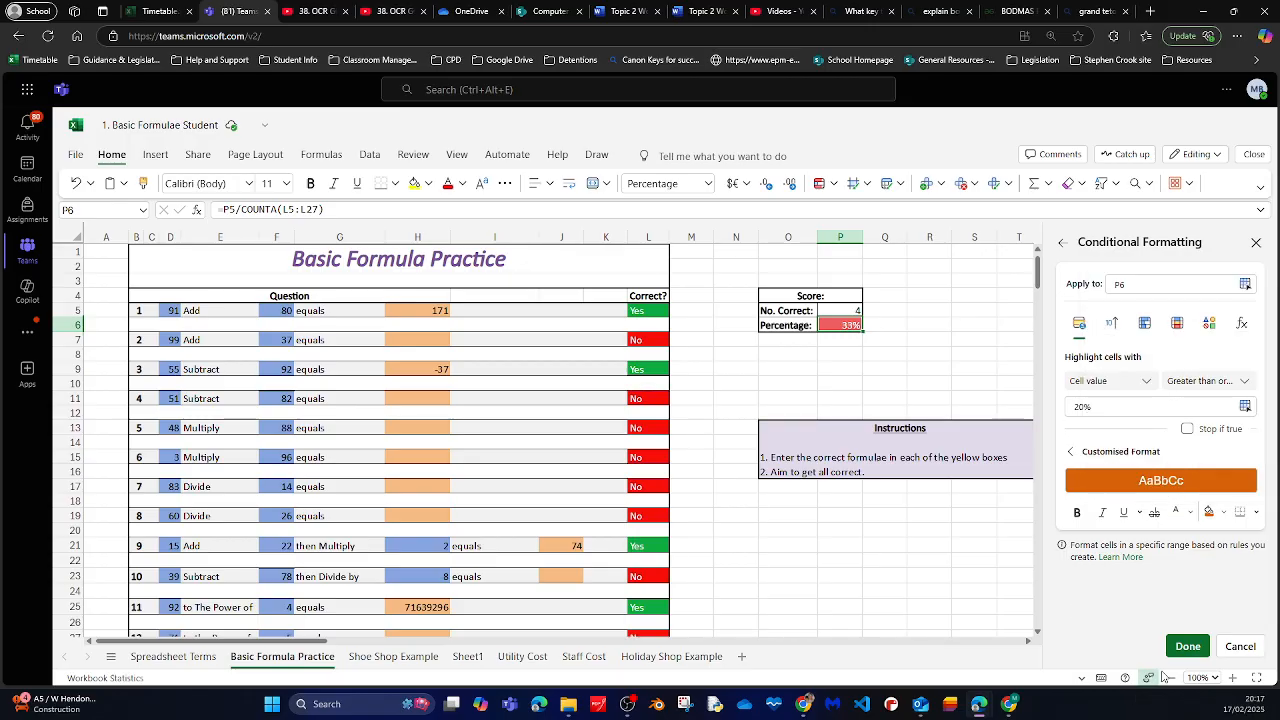
{"action": "left_click", "coordinate": [1189, 647]}
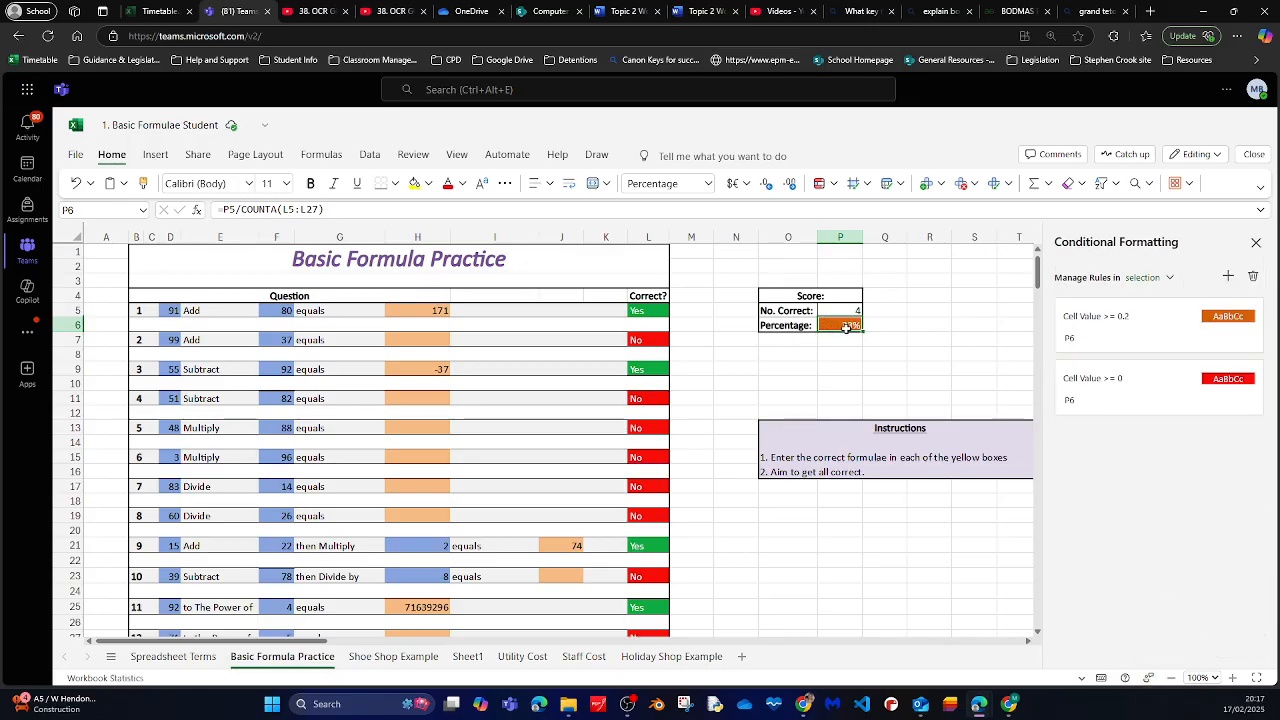
Duplicate the dark orange rule for P6 and set the copy's comparison value to 0.3
{"action": "mouse_move", "coordinate": [1155, 300]}
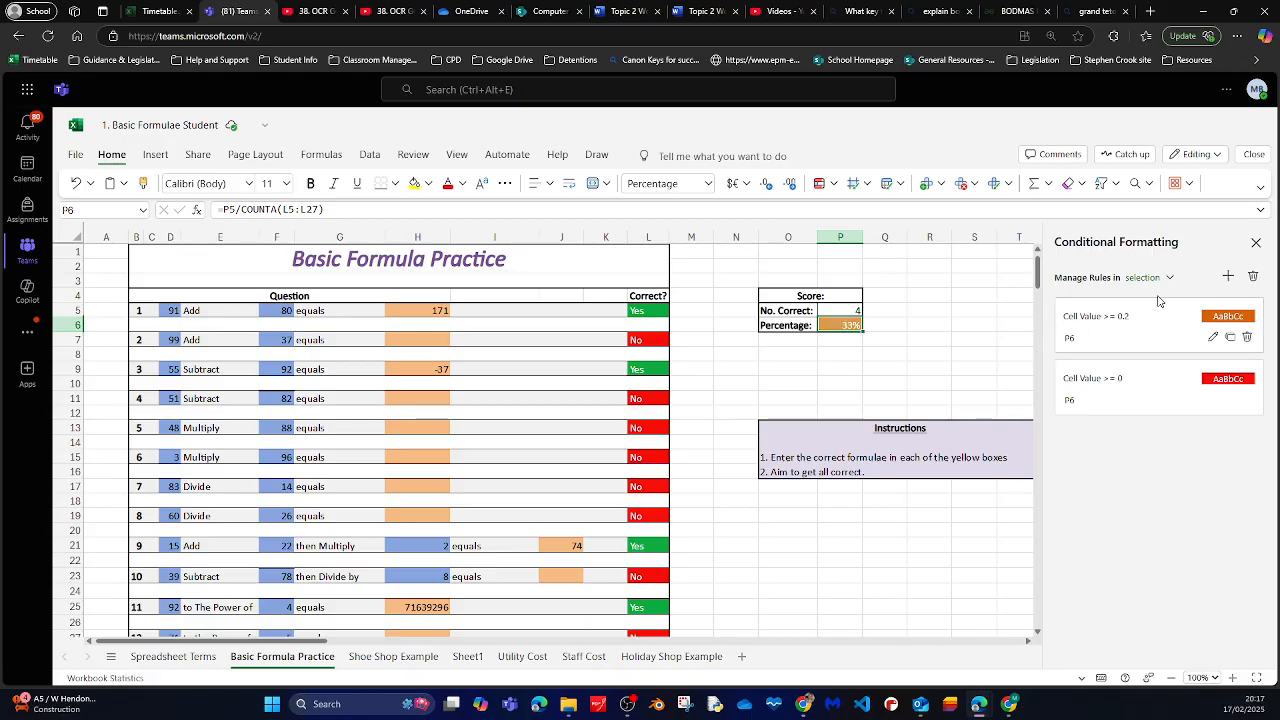
{"action": "left_click", "coordinate": [1224, 340]}
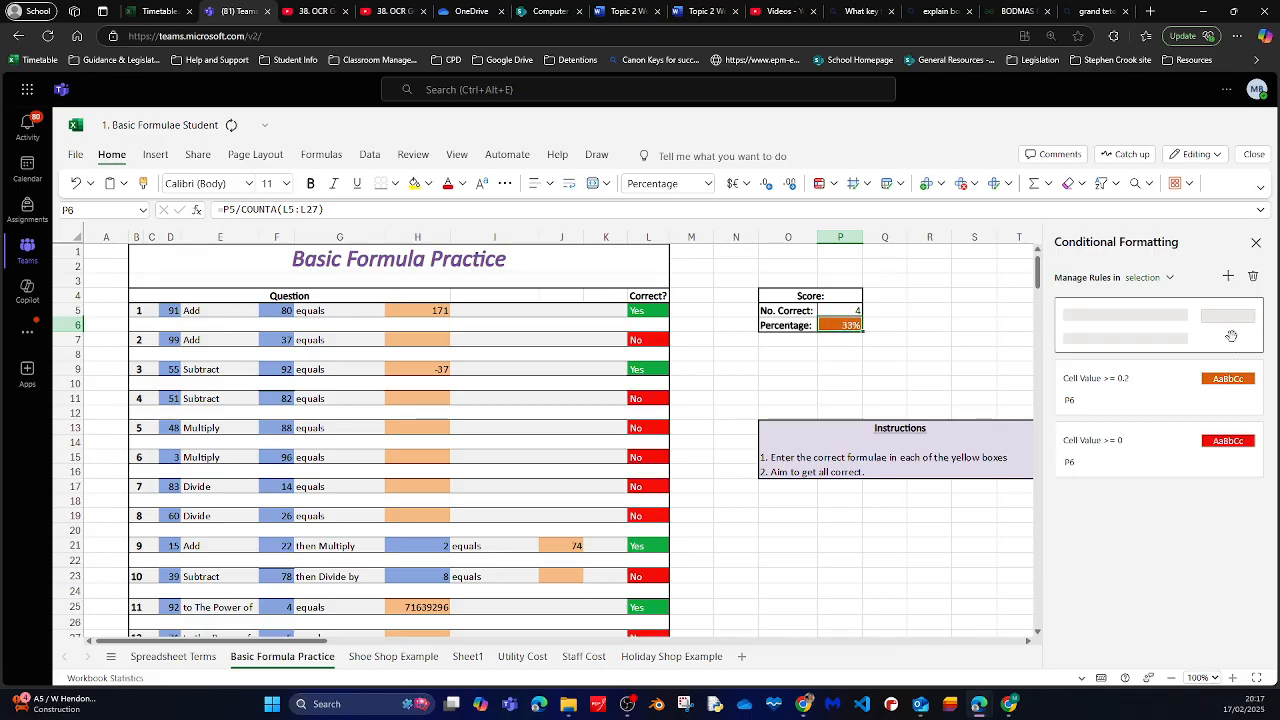
{"action": "left_click", "coordinate": [1212, 337]}
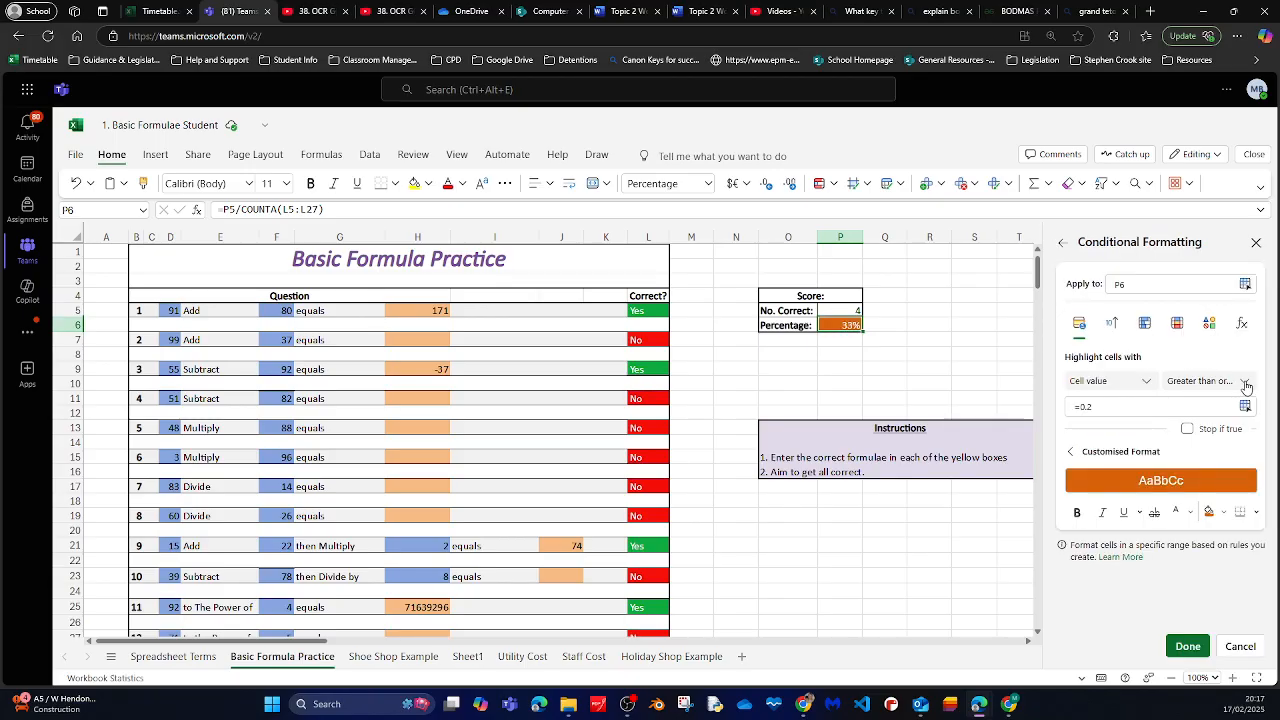
{"action": "left_click", "coordinate": [1127, 406]}
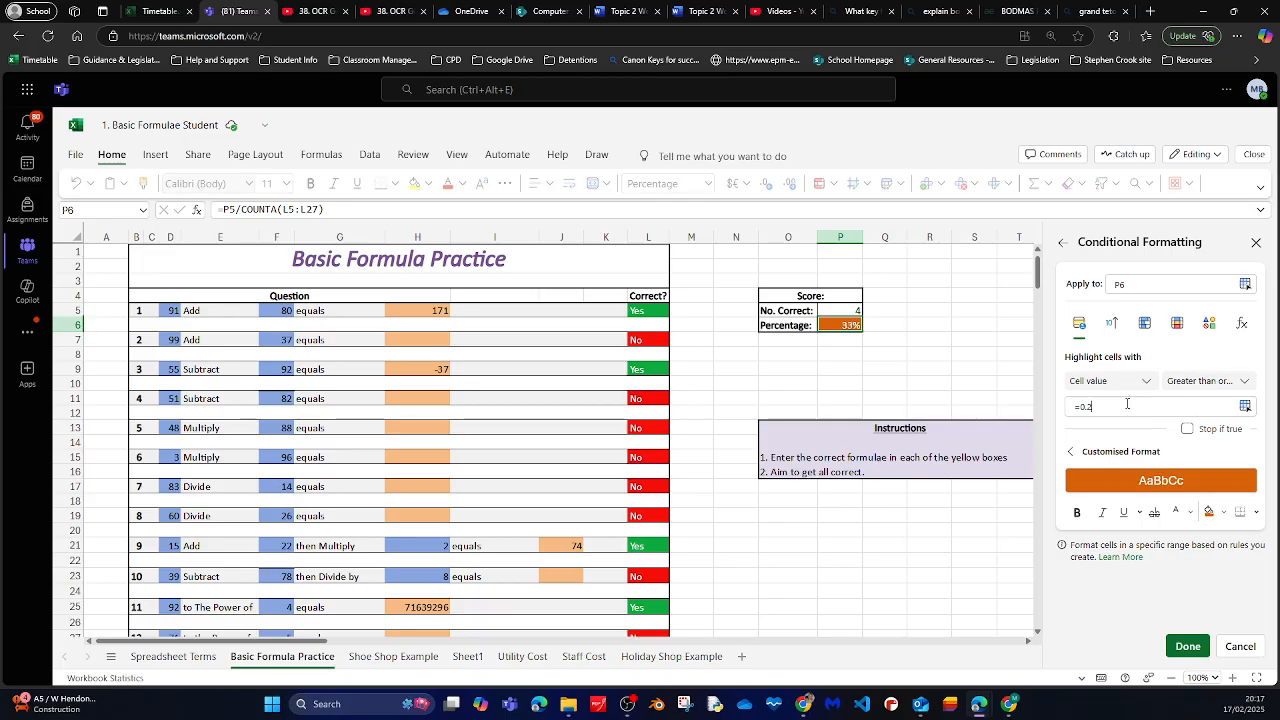
{"action": "key", "text": "BackSpace"}
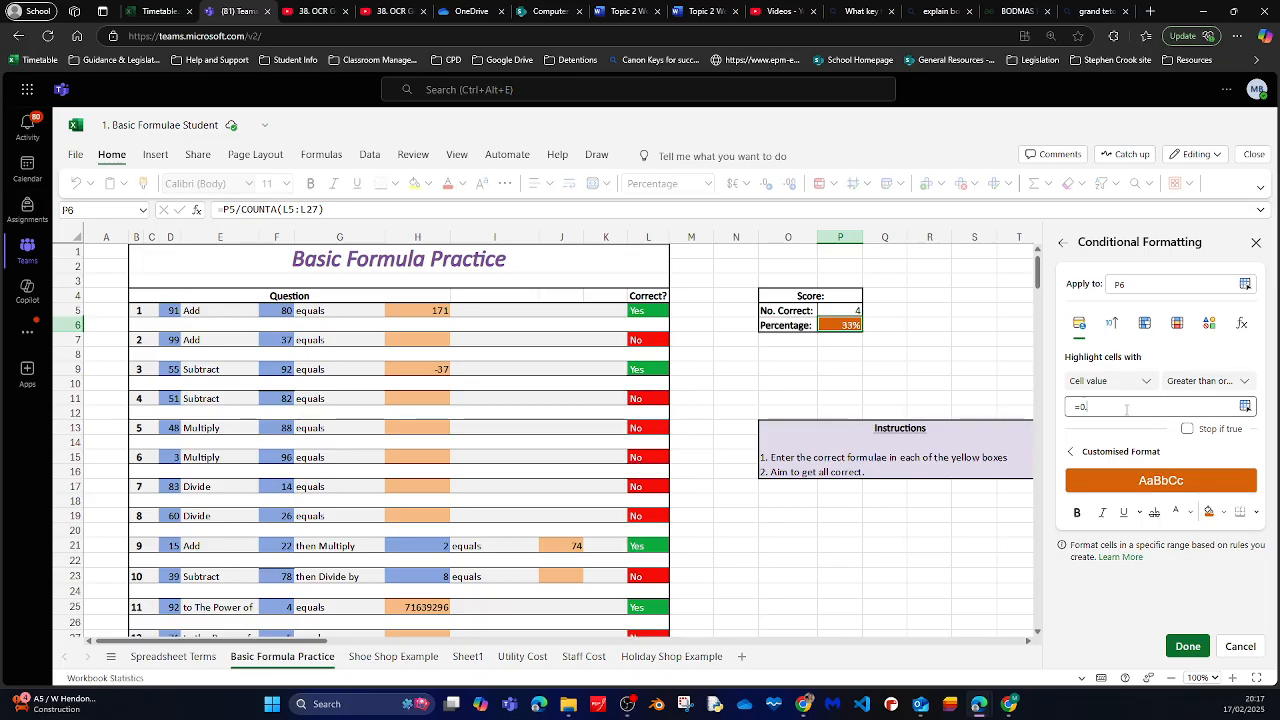
{"action": "type", "text": "3"}
Format the 0.3 rule with light orange fill and black font, and apply the change
{"action": "left_click", "coordinate": [1225, 515]}
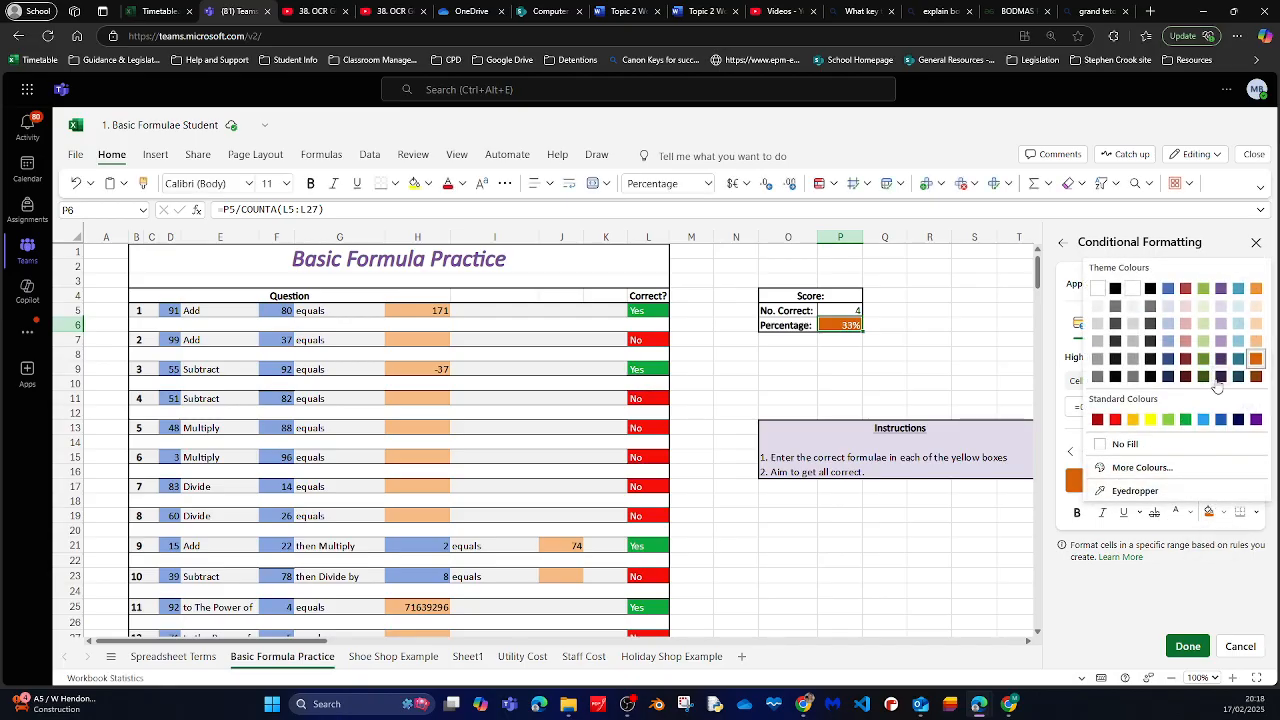
{"action": "left_click", "coordinate": [1257, 341]}
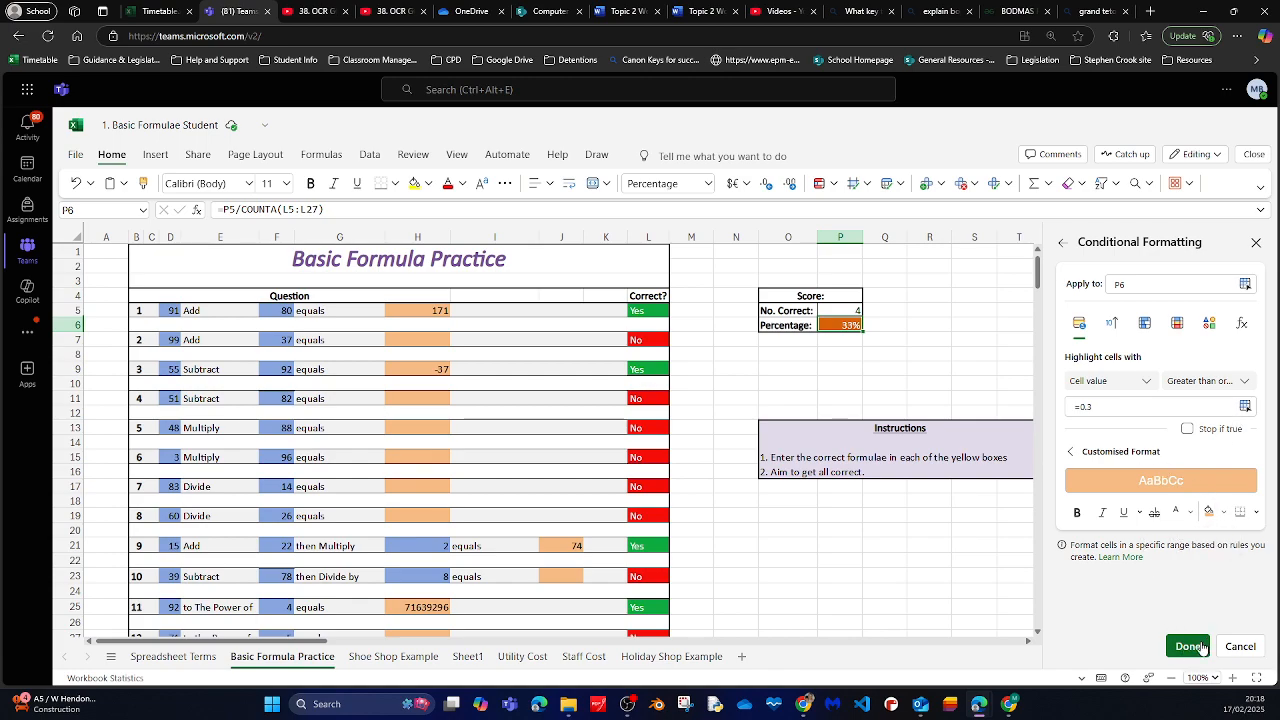
{"action": "left_click", "coordinate": [1190, 513]}
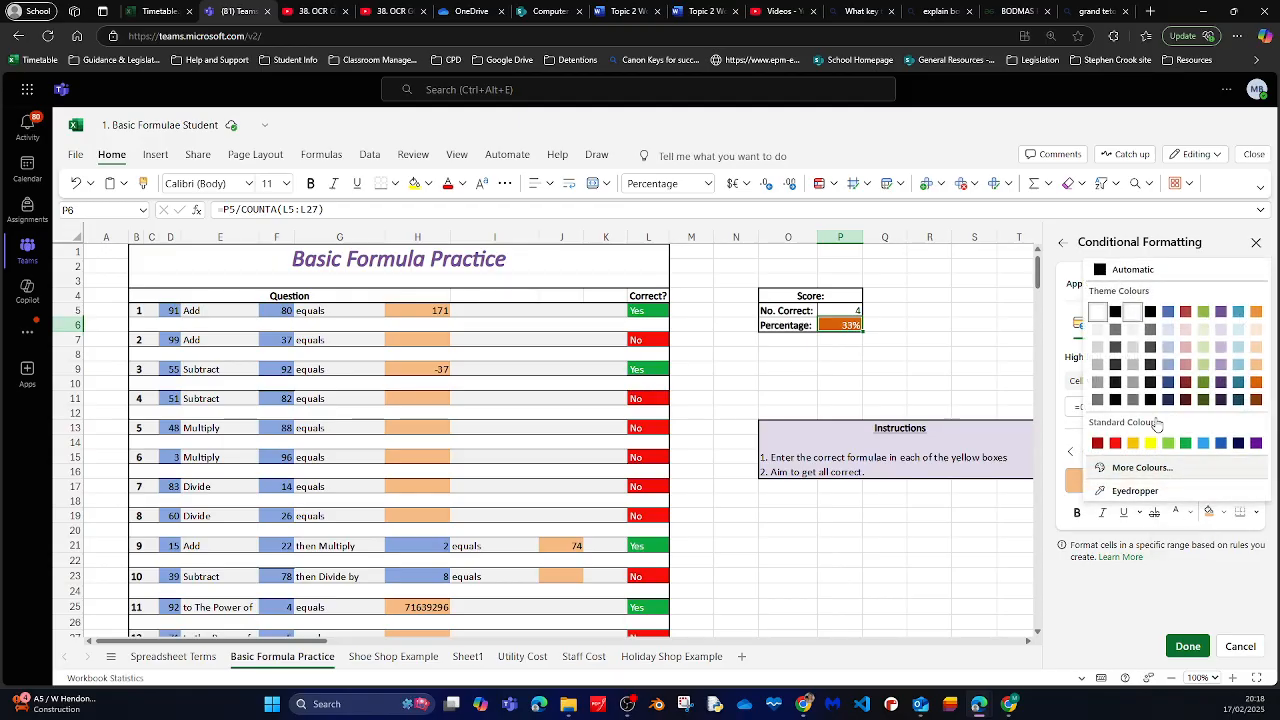
{"action": "left_click", "coordinate": [1113, 316]}
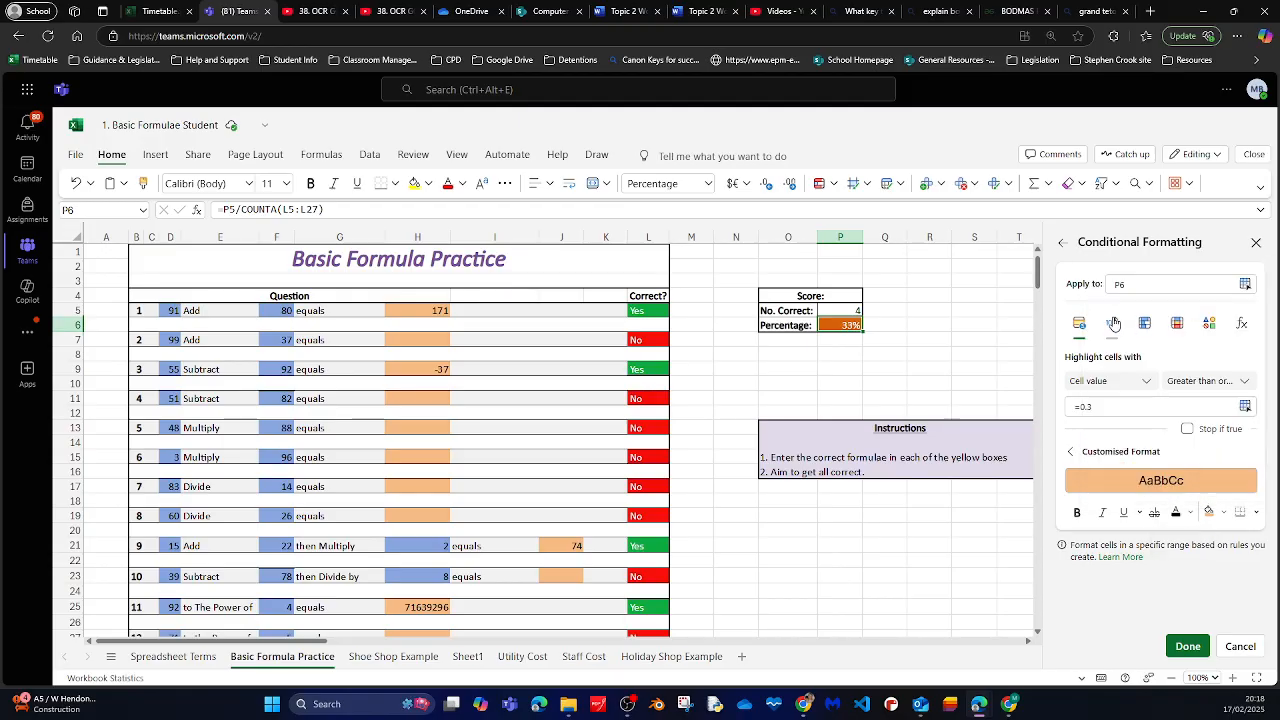
{"action": "left_click", "coordinate": [1187, 646]}
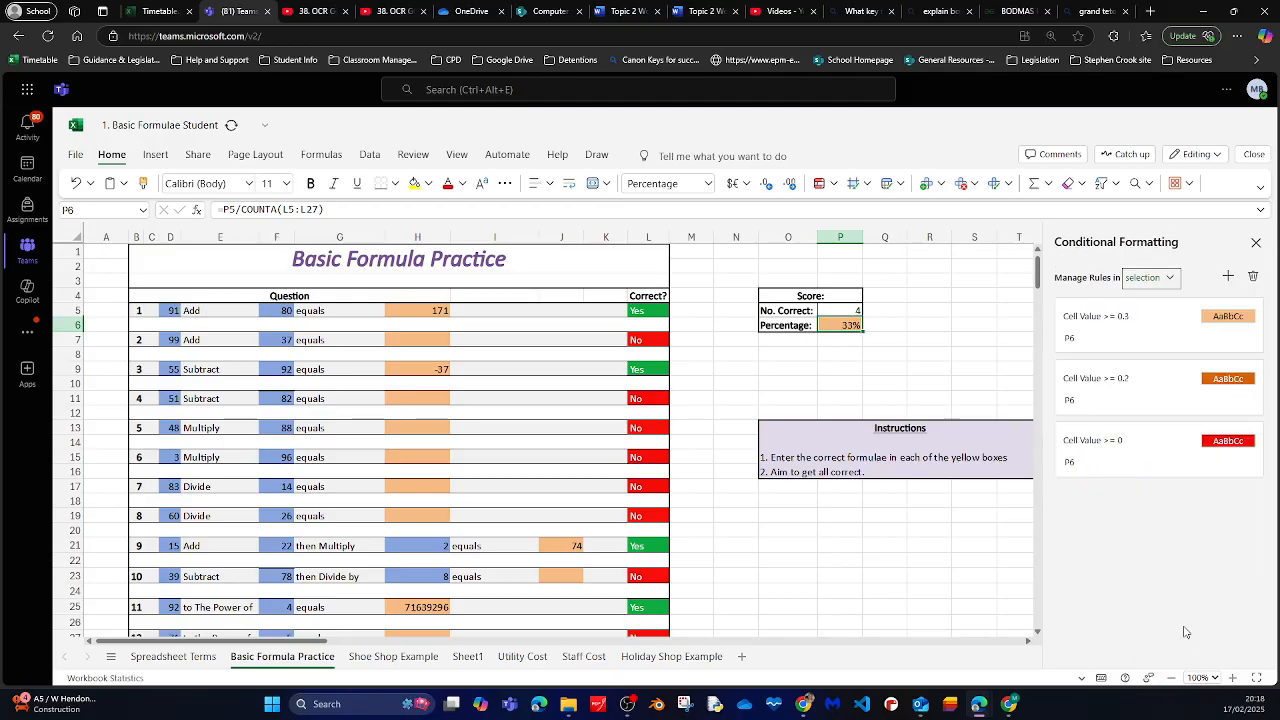
Duplicate the light orange 0.3 rule for P6 and set the copy's comparison value to 0.5
{"action": "mouse_move", "coordinate": [1076, 320]}
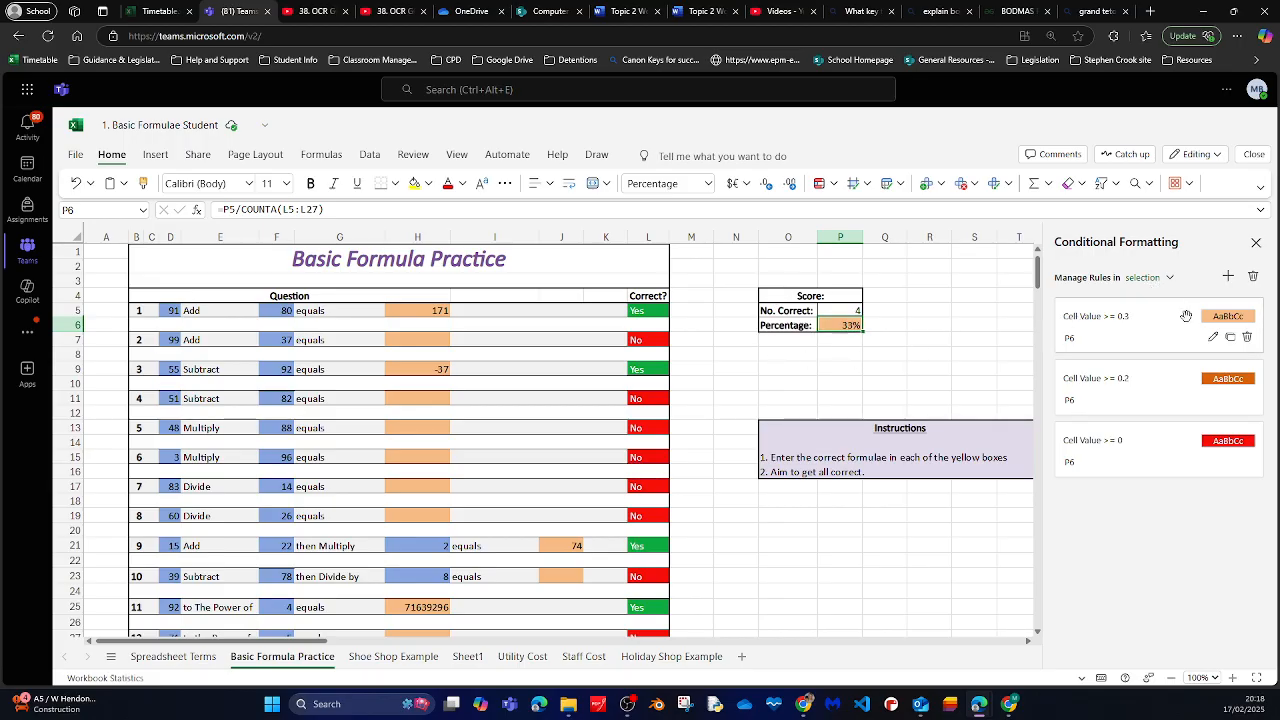
{"action": "left_click", "coordinate": [1231, 339]}
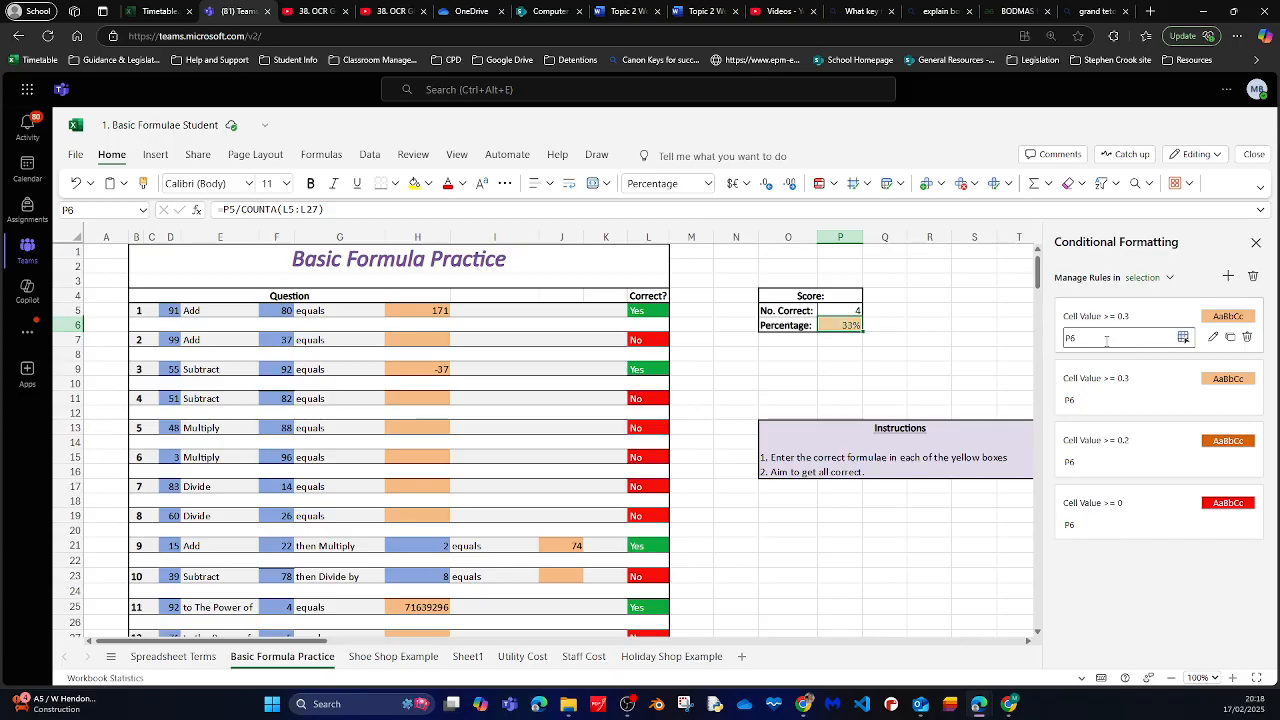
{"action": "left_click", "coordinate": [1212, 337]}
{"action": "left_click", "coordinate": [1110, 408]}
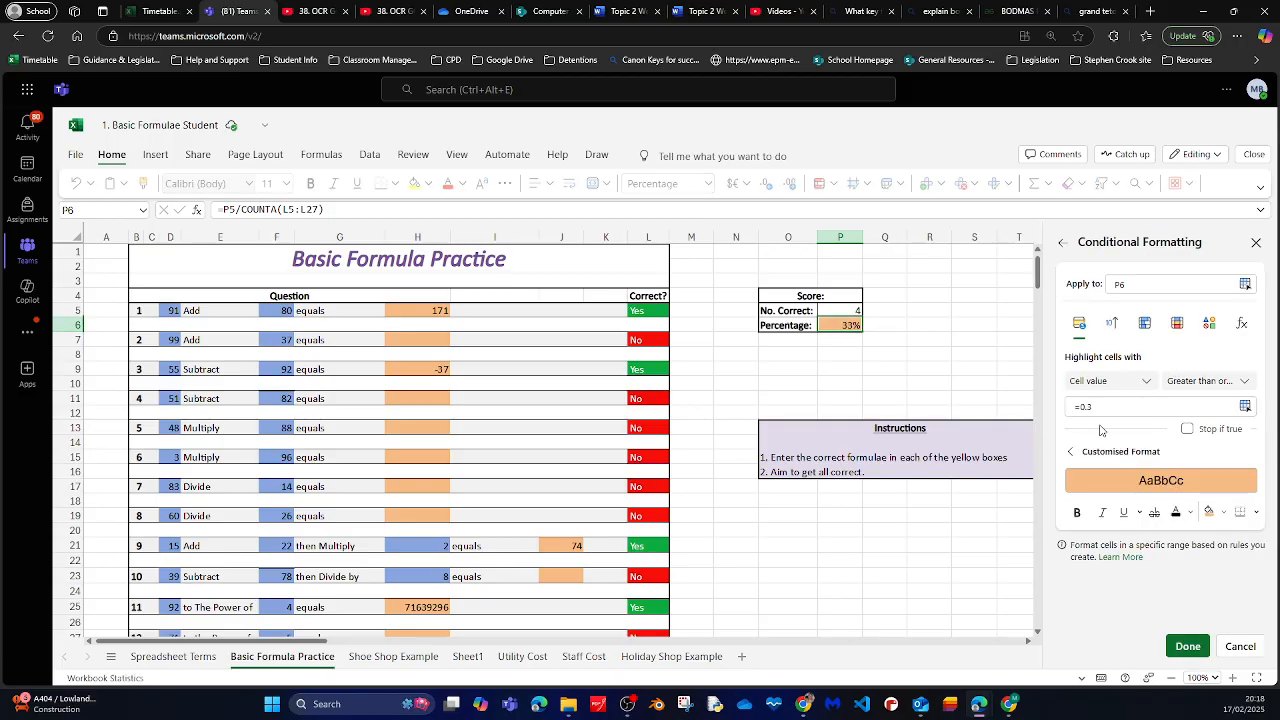
{"action": "key", "text": "BackSpace"}
{"action": "type", "text": "5"}
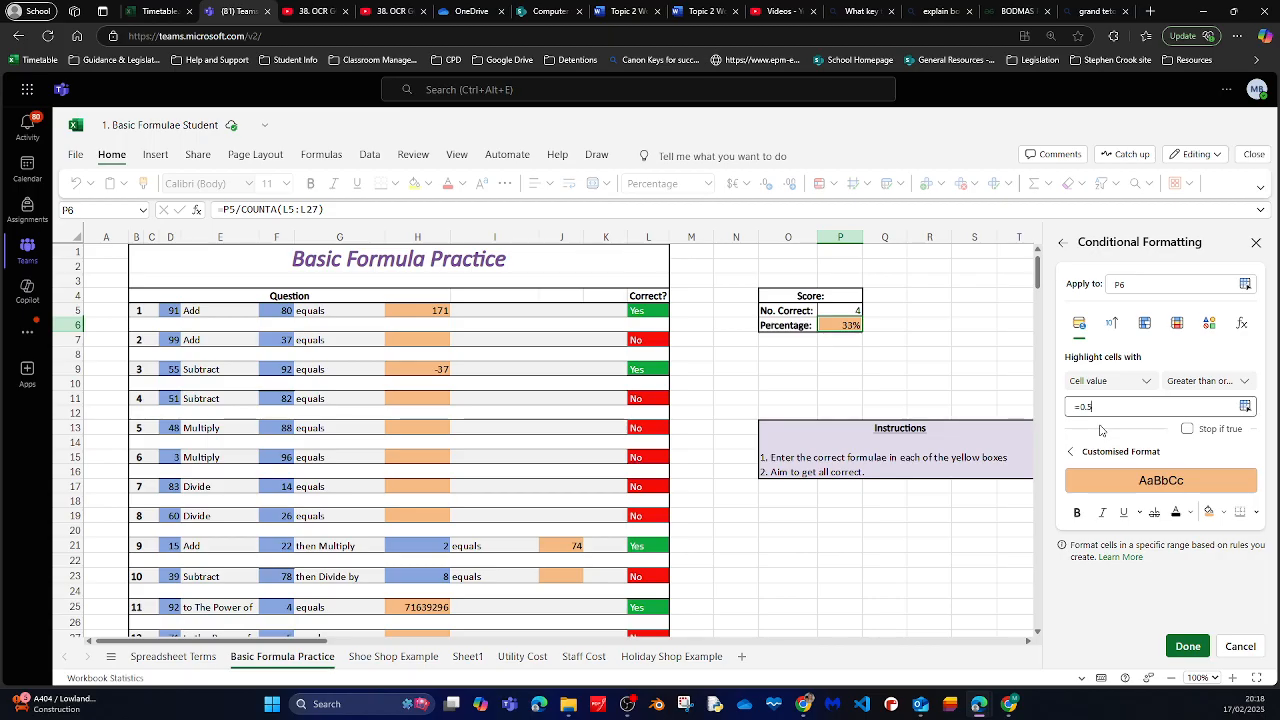
Give the 0.5 rule the palest green theme fill and apply the change
{"action": "left_click", "coordinate": [1220, 512]}
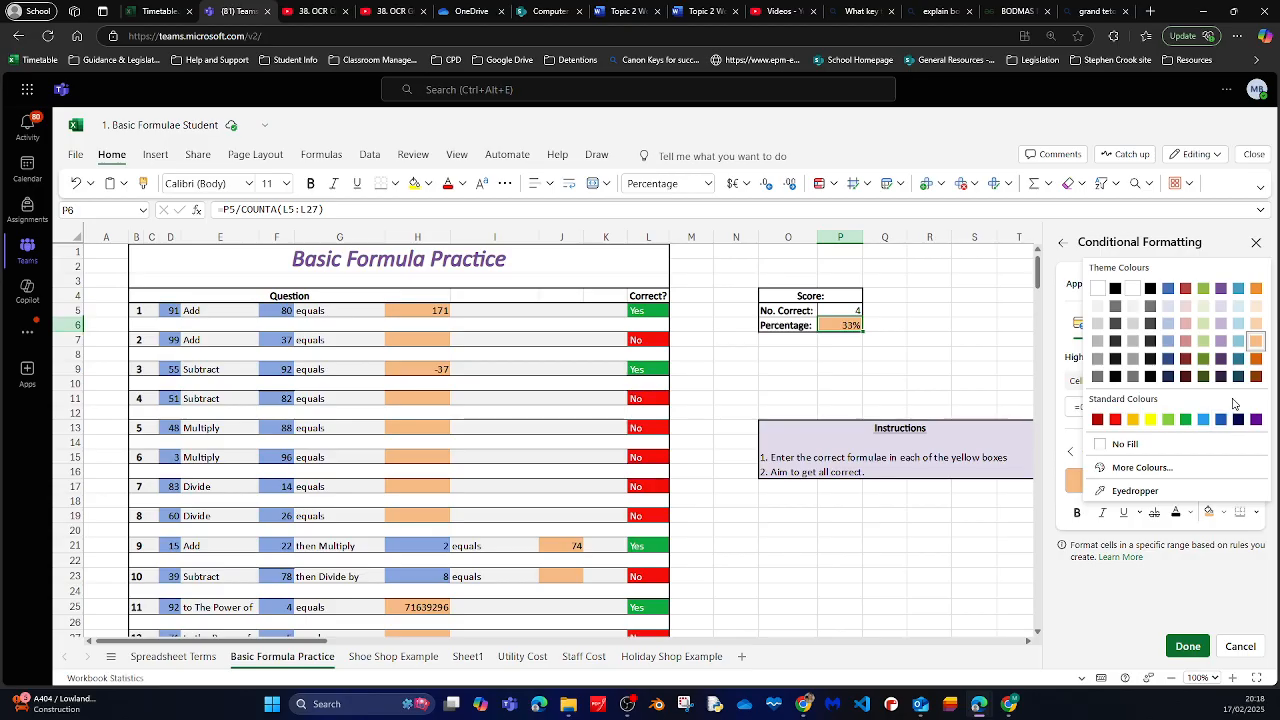
{"action": "left_click", "coordinate": [1204, 306]}
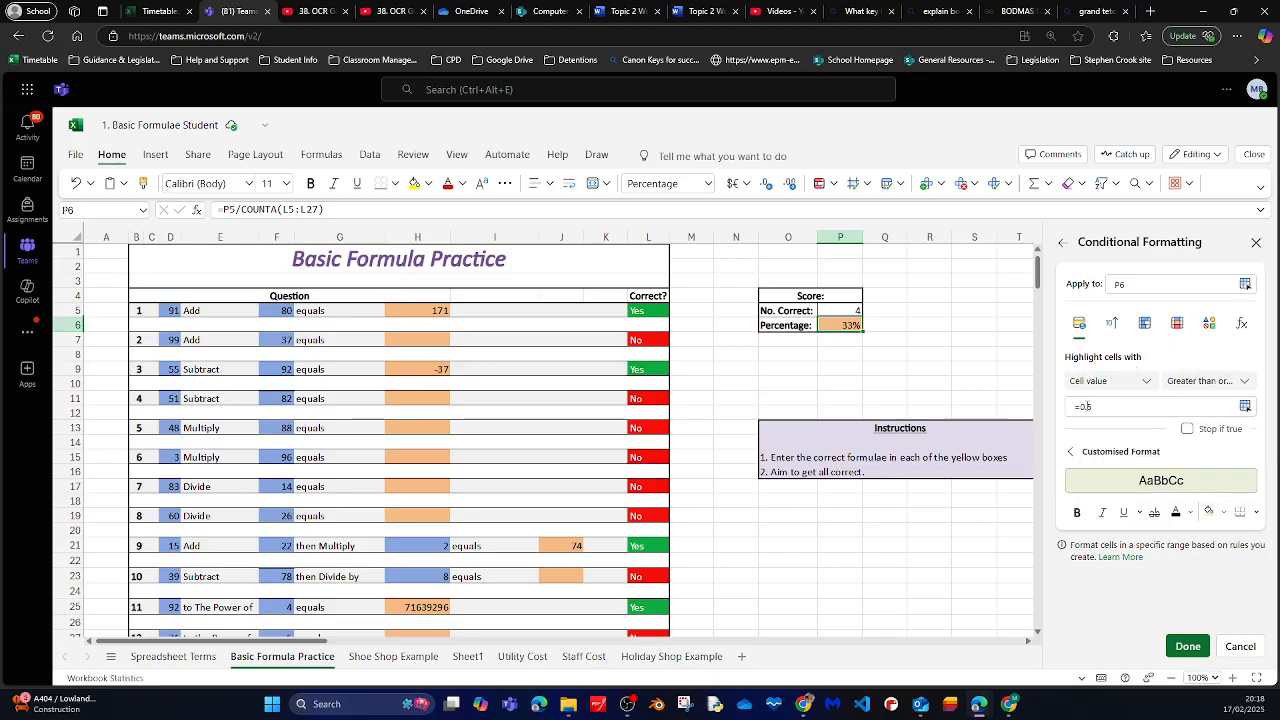
{"action": "left_click", "coordinate": [1186, 647]}
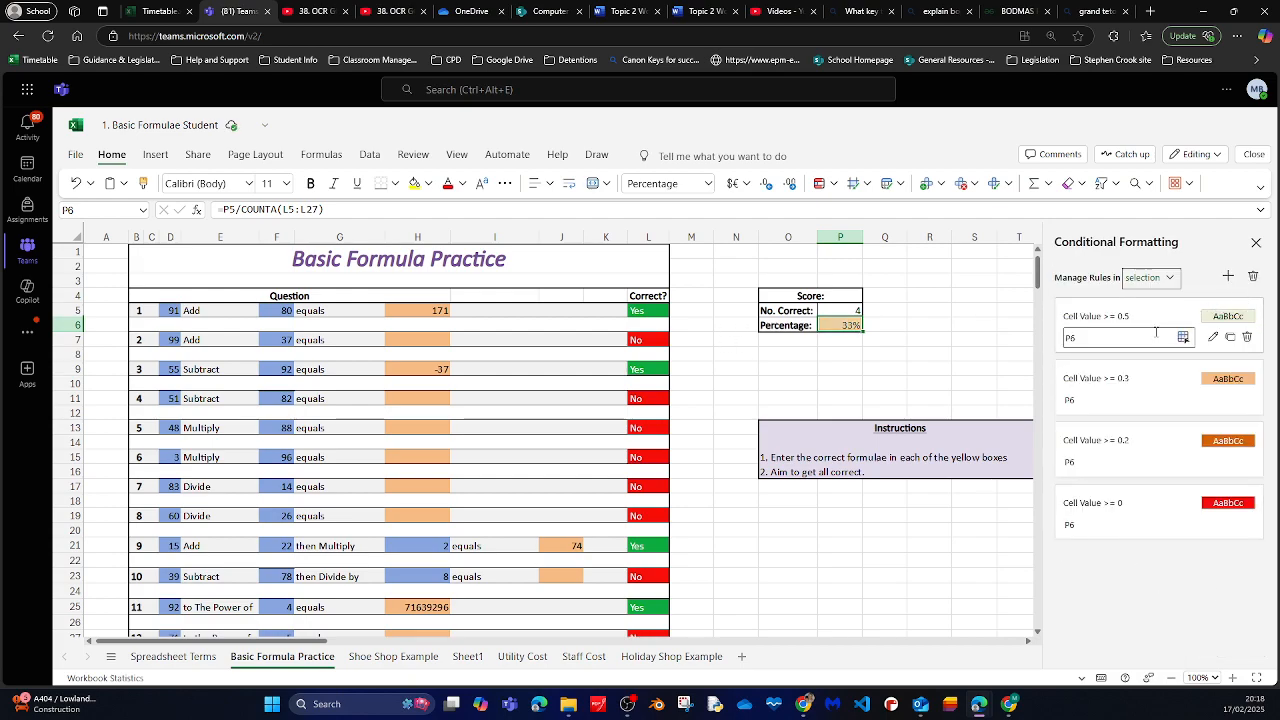
Duplicate the pale green 0.5 rule for P6 and set the copy's comparison value to 0.6
{"action": "left_click", "coordinate": [1229, 337]}
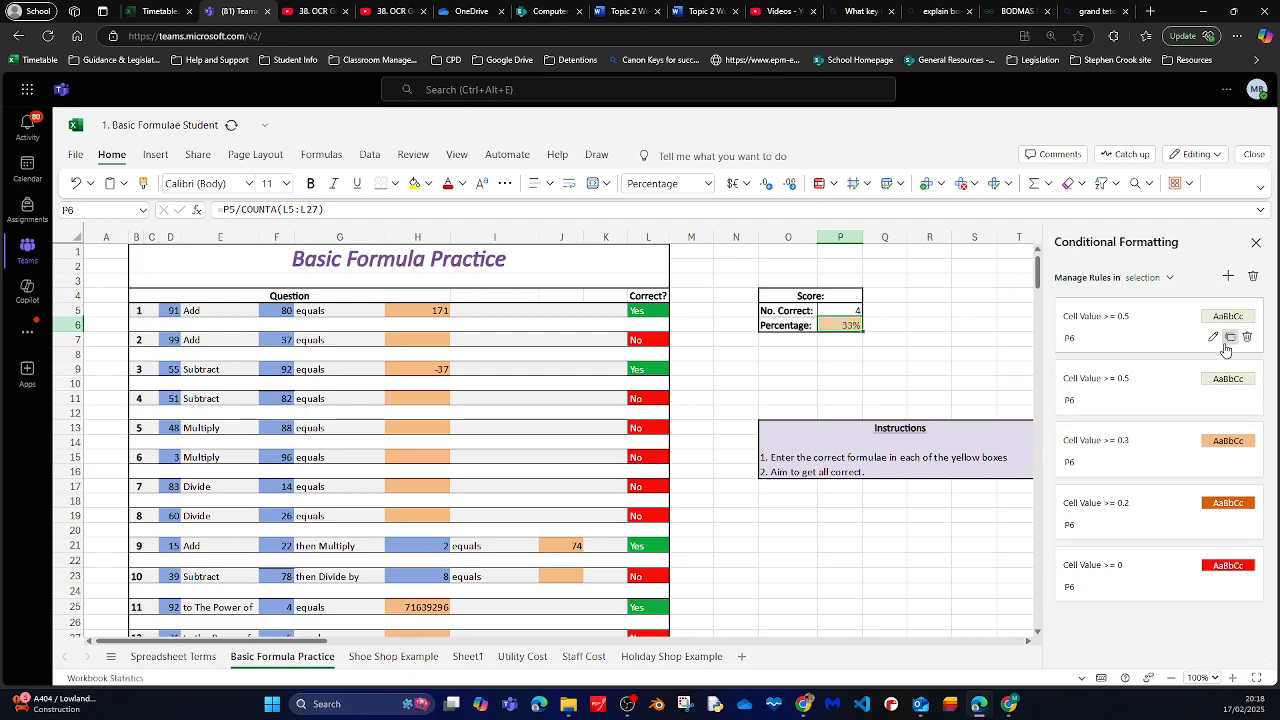
{"action": "left_click", "coordinate": [1213, 338]}
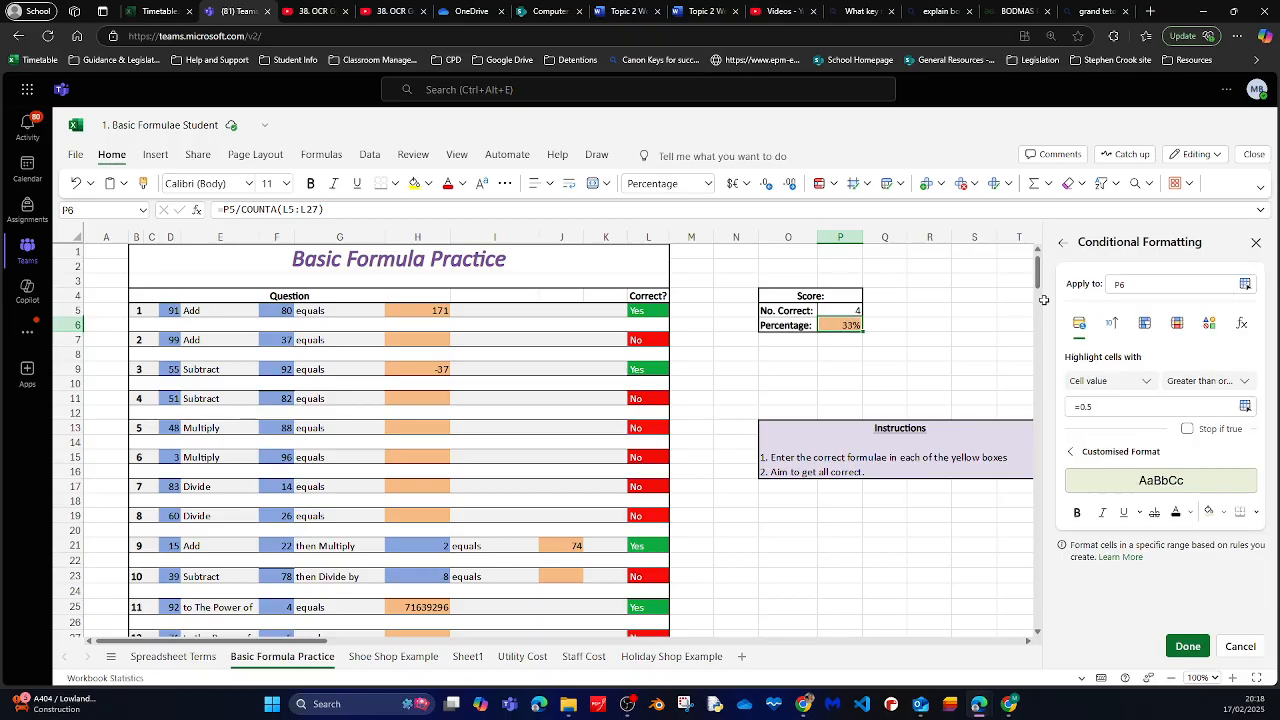
{"action": "left_click", "coordinate": [1099, 408]}
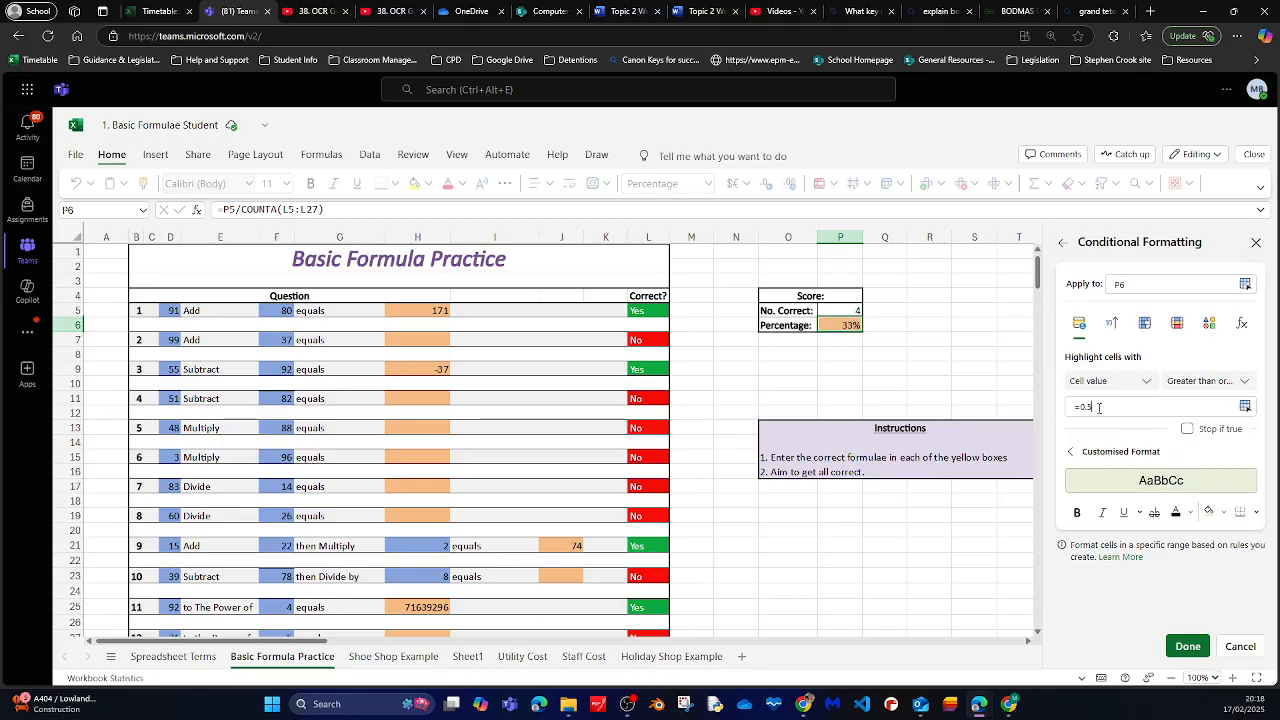
{"action": "key", "text": "BackSpace"}
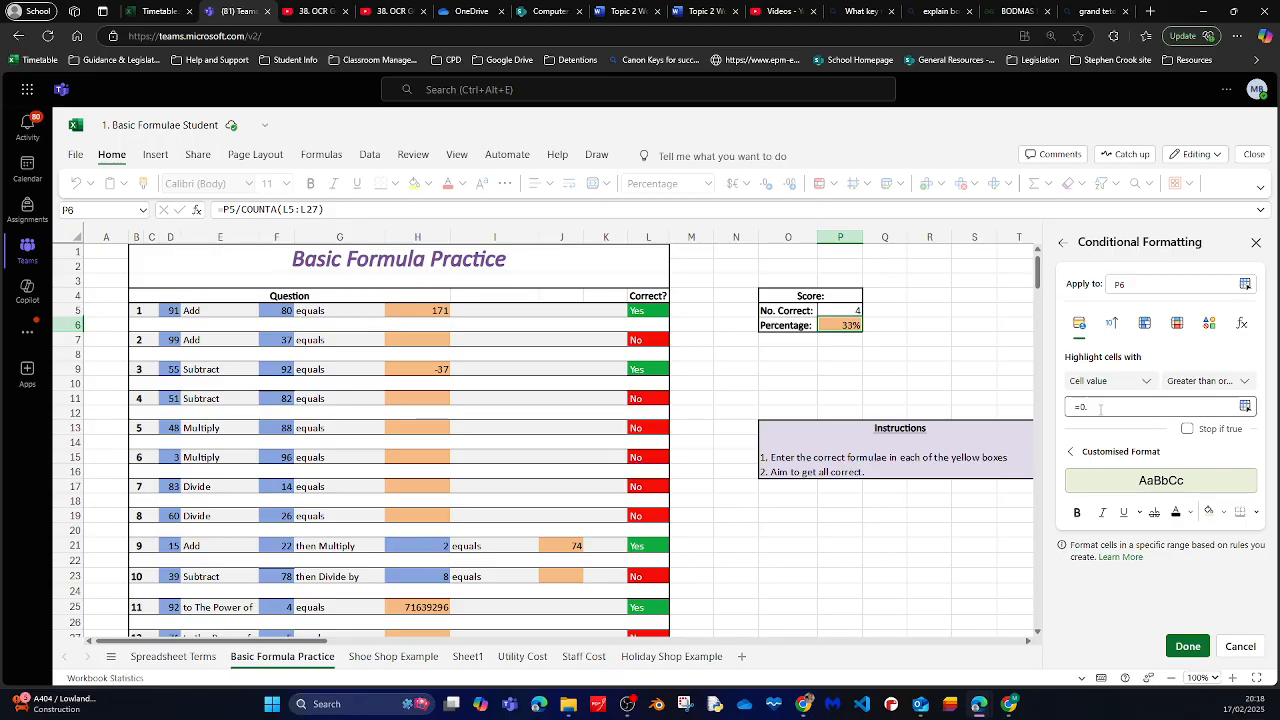
{"action": "type", "text": "6"}
Give the 0.6 rule a medium light green theme fill and apply the change
{"action": "left_click", "coordinate": [1220, 511]}
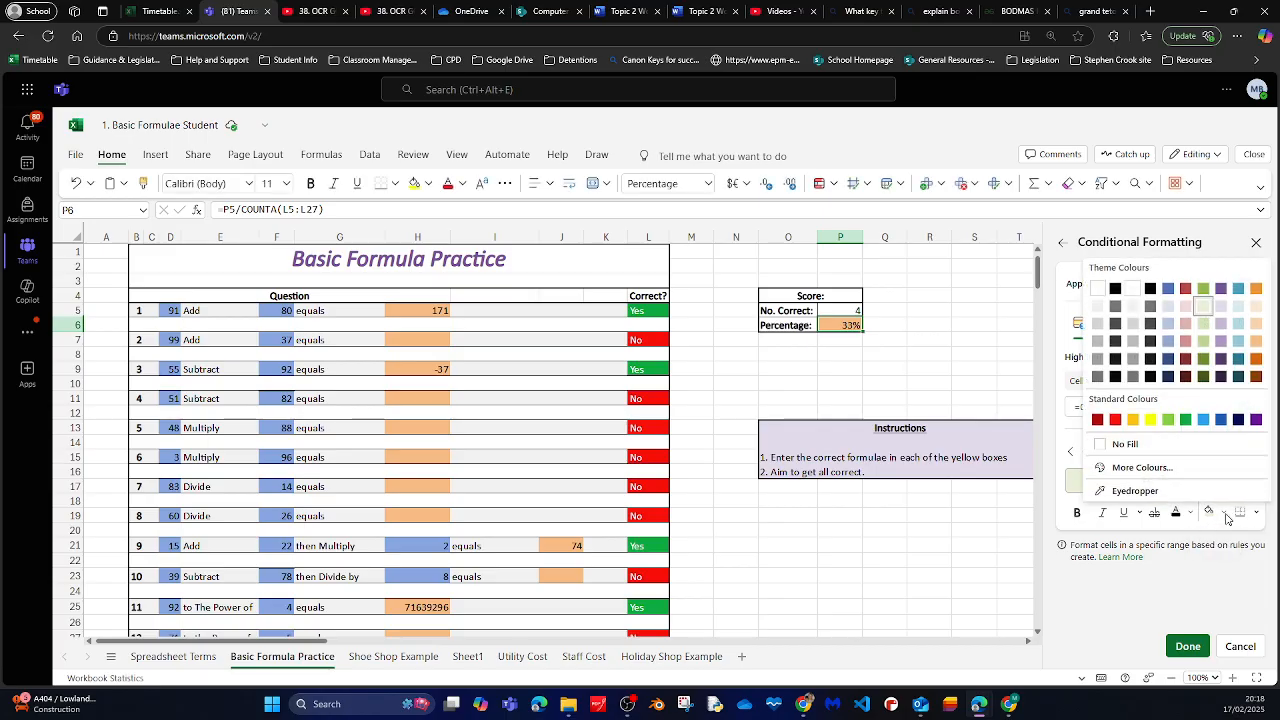
{"action": "left_click", "coordinate": [1203, 341]}
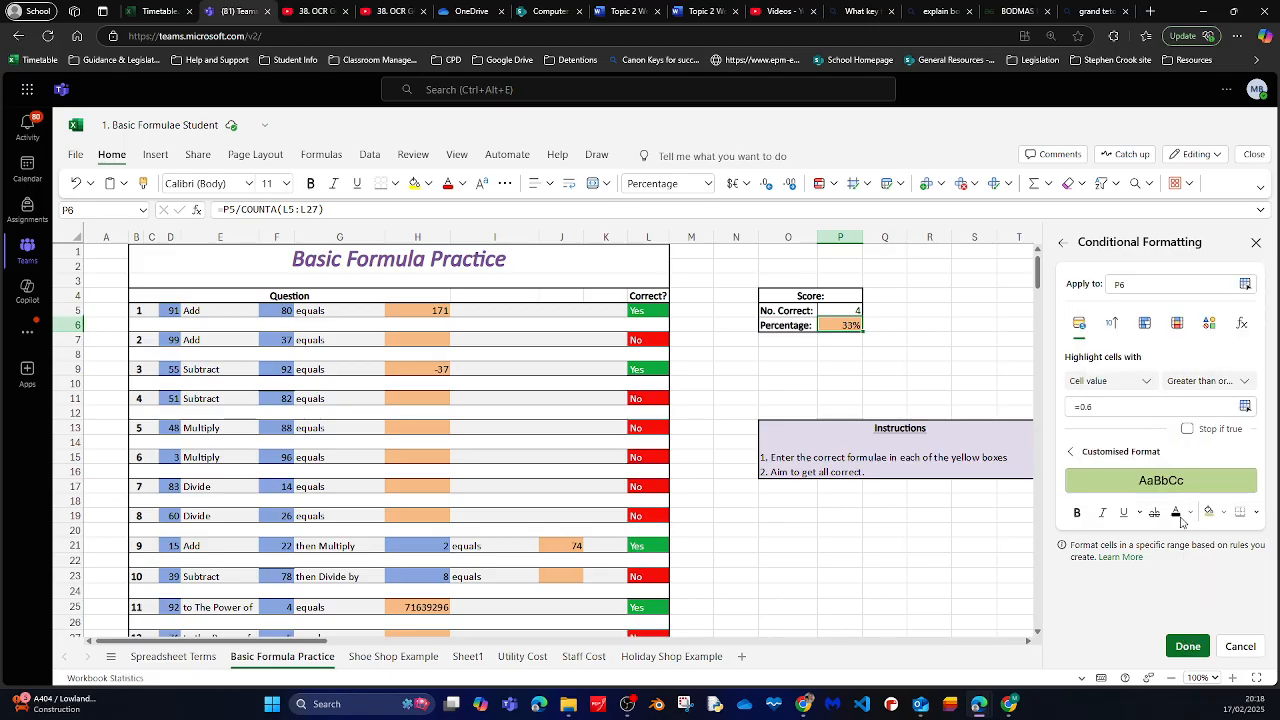
{"action": "left_click", "coordinate": [1189, 647]}
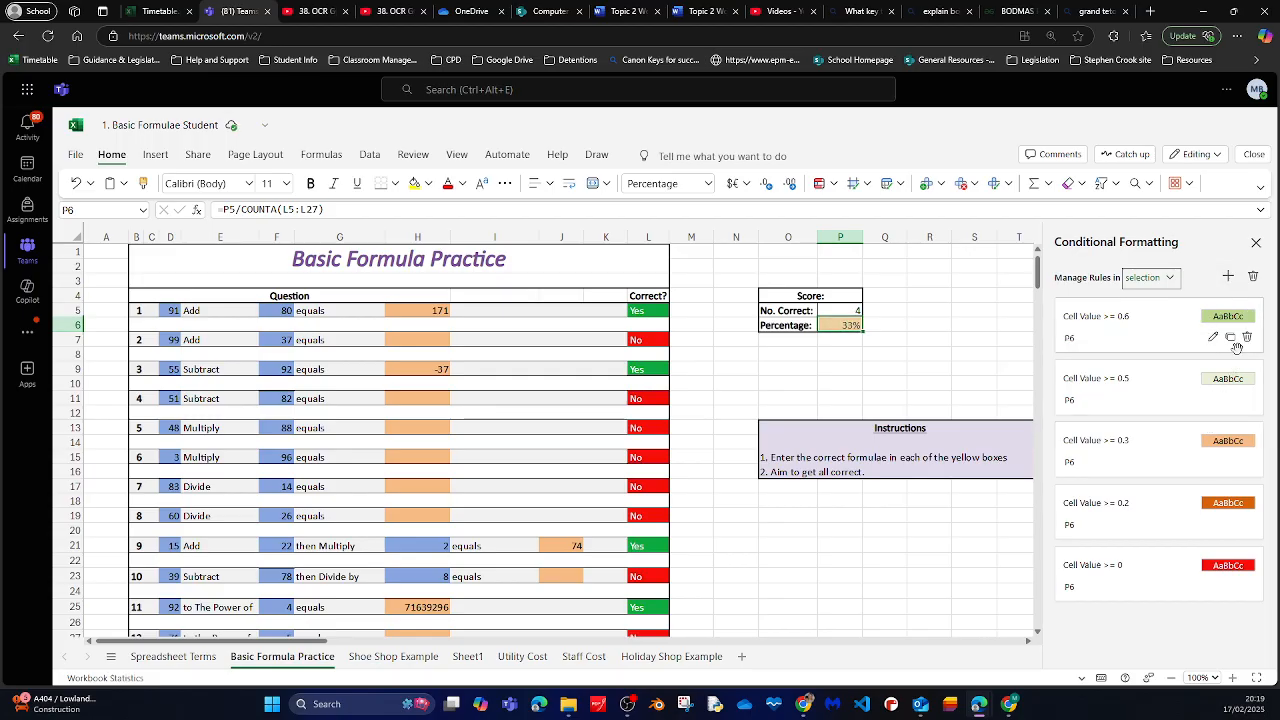
Duplicate the 0.6 rule for P6 and set the copy's comparison value to 0.8
{"action": "left_click", "coordinate": [1234, 341]}
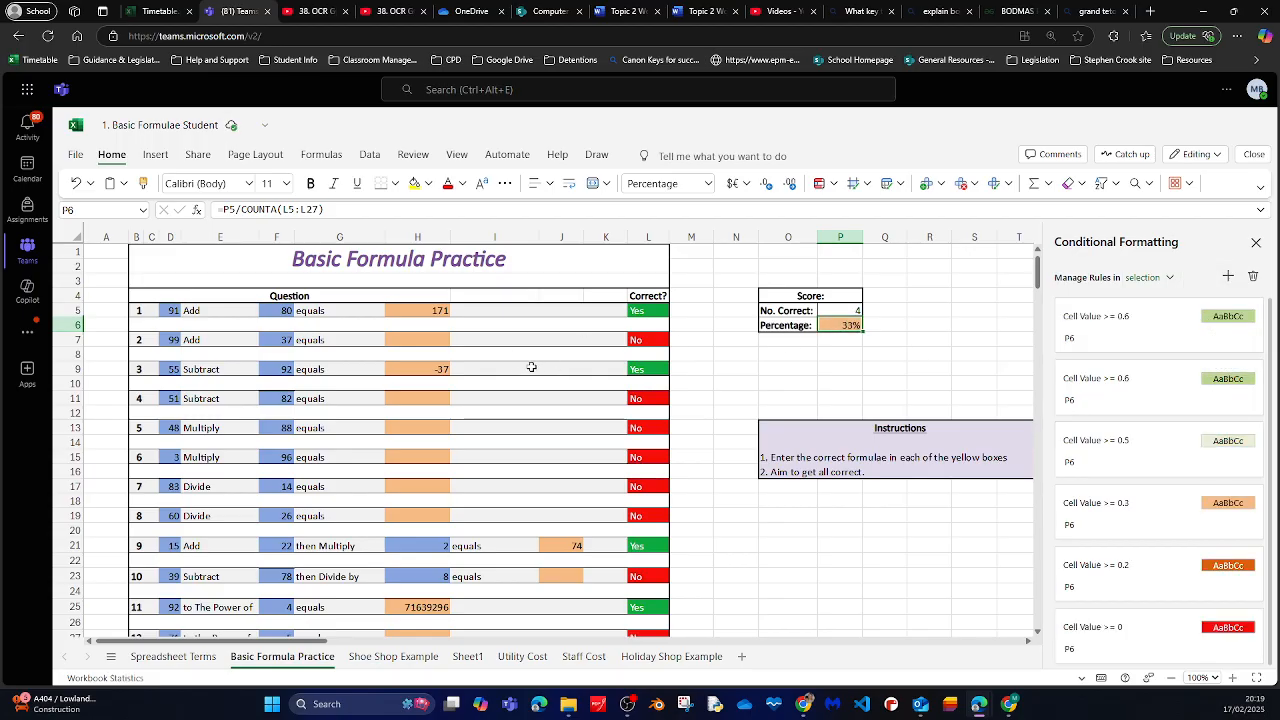
{"action": "mouse_move", "coordinate": [1228, 341]}
{"action": "mouse_move", "coordinate": [1148, 324]}
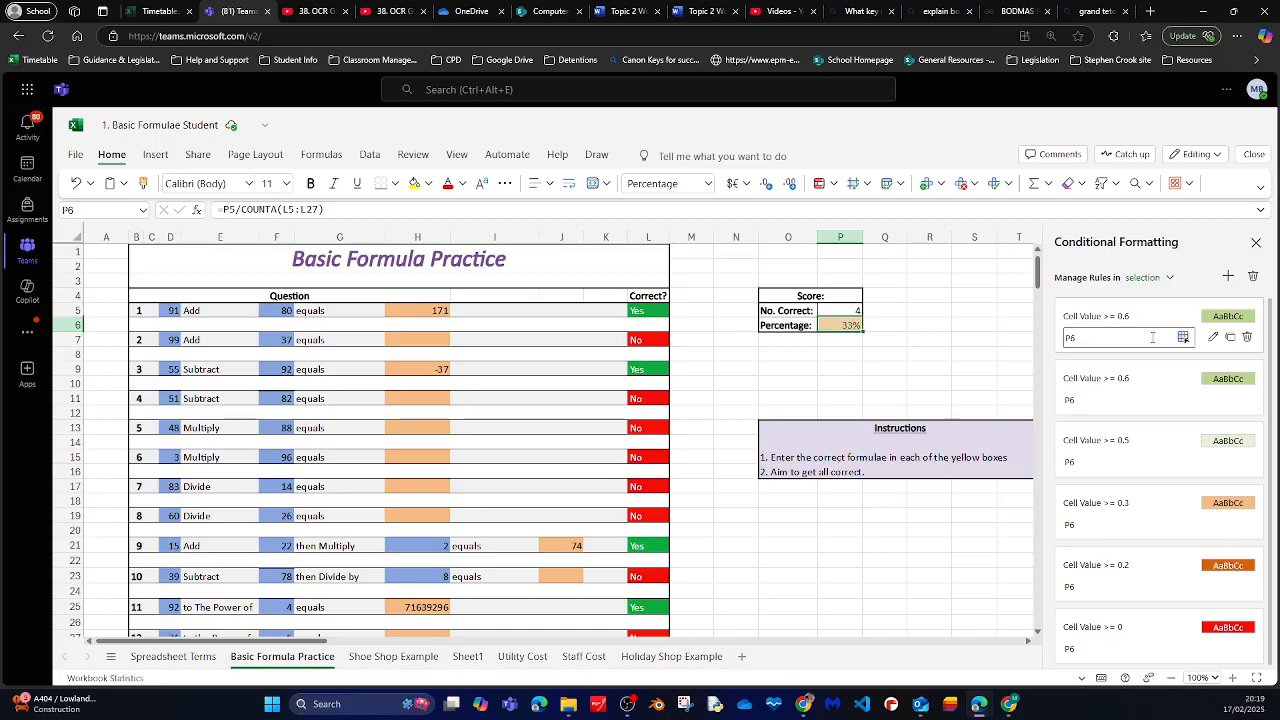
{"action": "left_click", "coordinate": [1213, 337]}
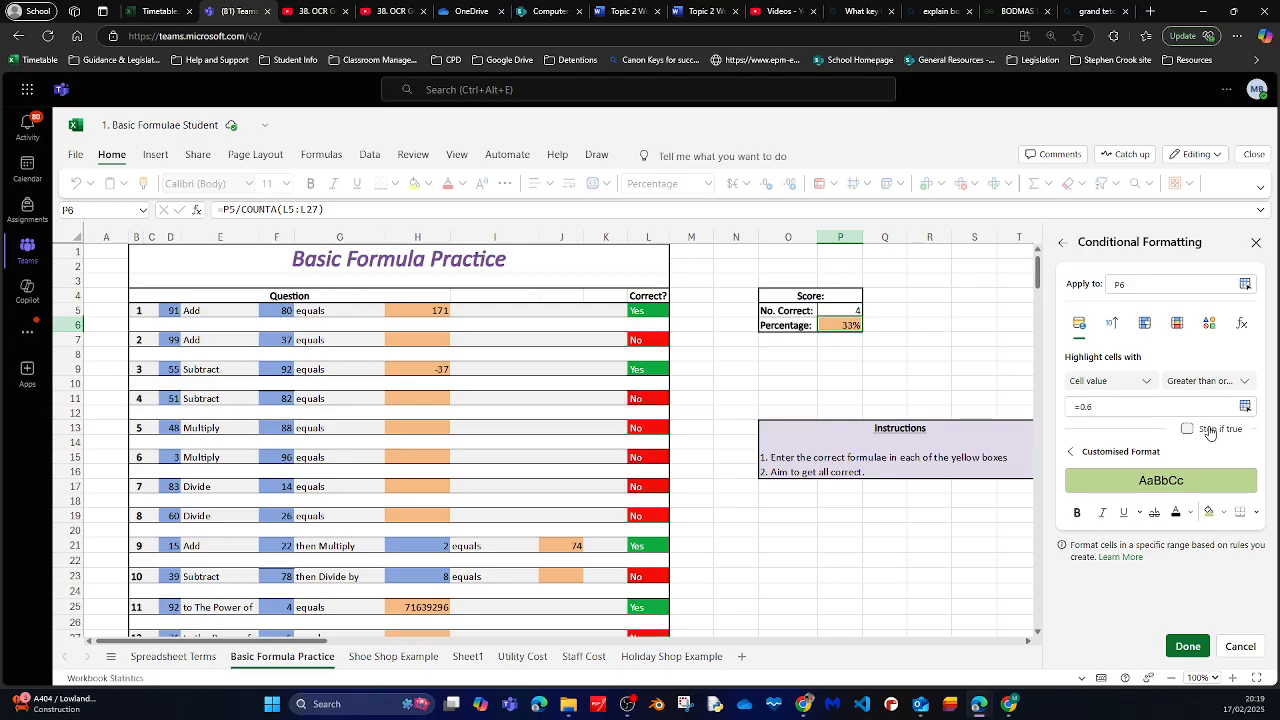
{"action": "key", "text": "BackSpace"}
{"action": "type", "text": "8"}
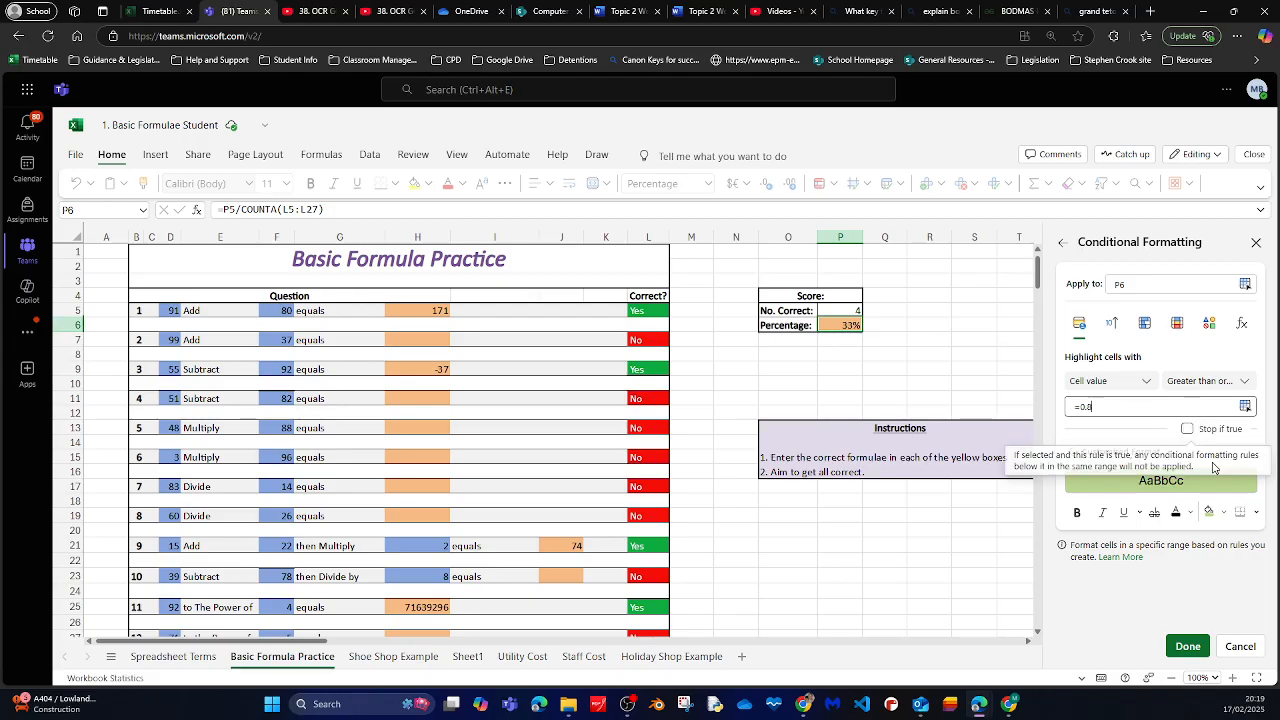
Format the 0.8 rule with dark olive green fill and white font, and apply the change
{"action": "left_click", "coordinate": [1224, 515]}
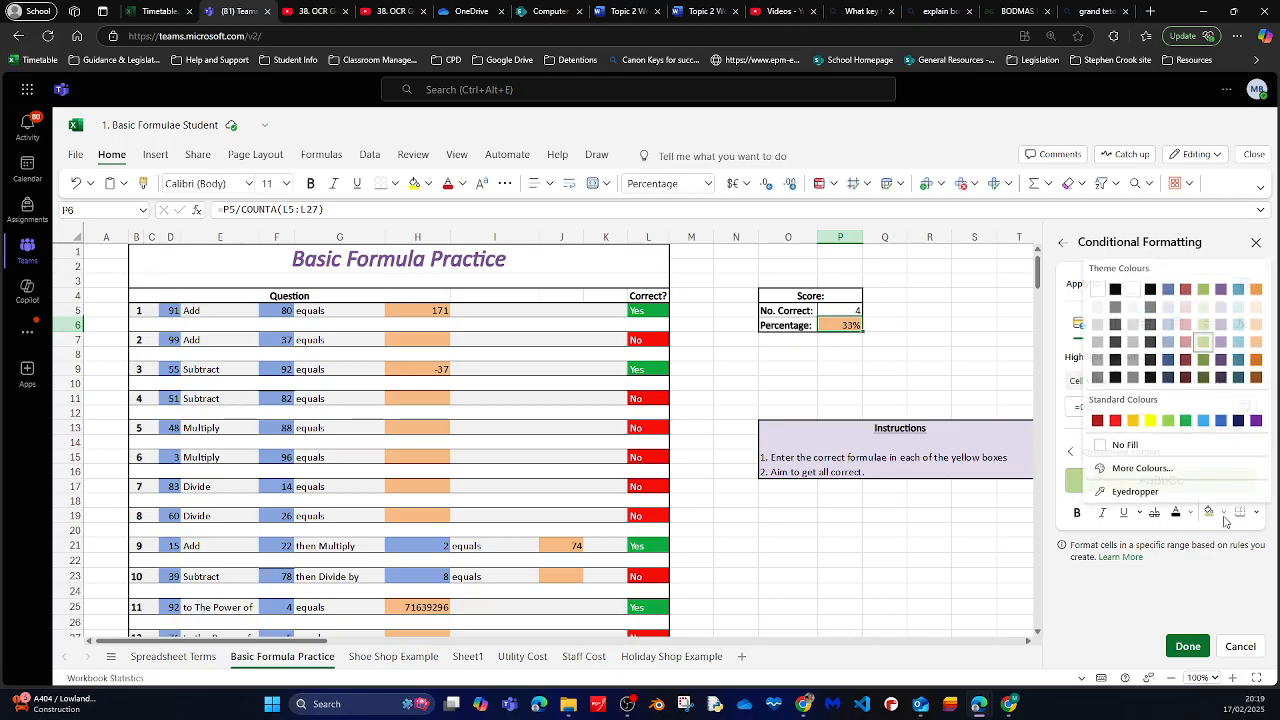
{"action": "left_click", "coordinate": [1201, 360]}
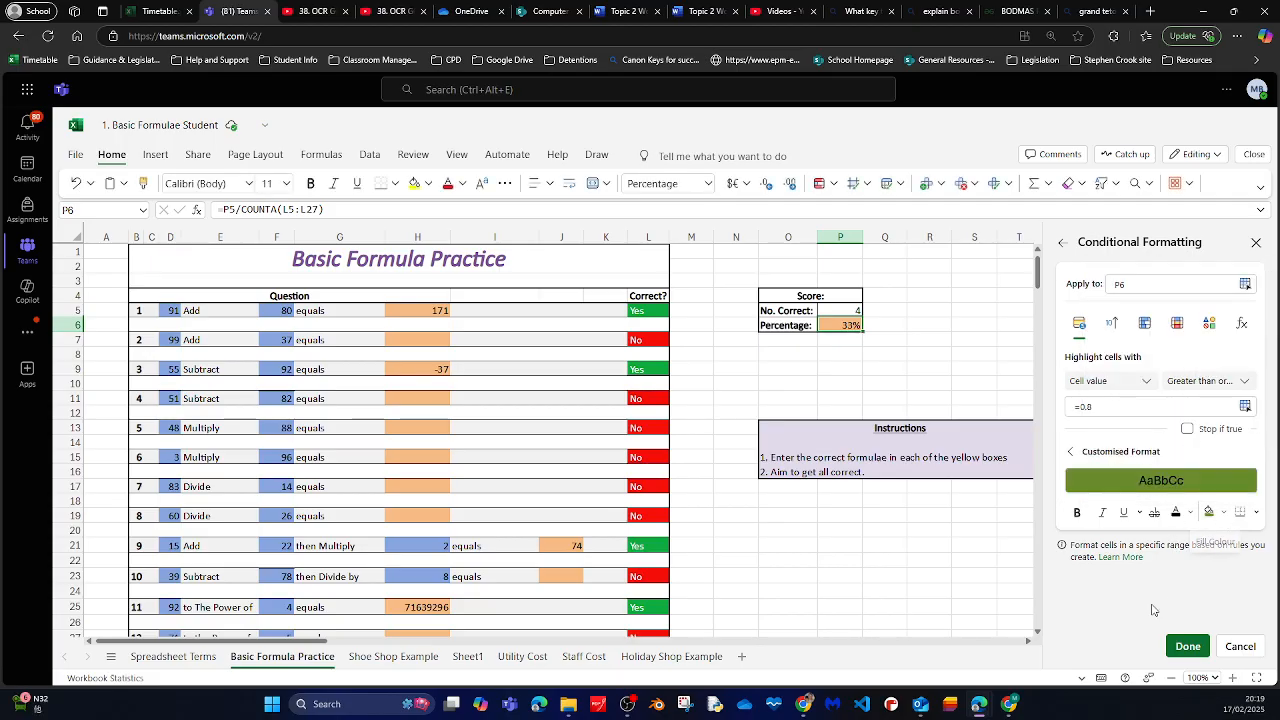
{"action": "left_click", "coordinate": [1208, 512]}
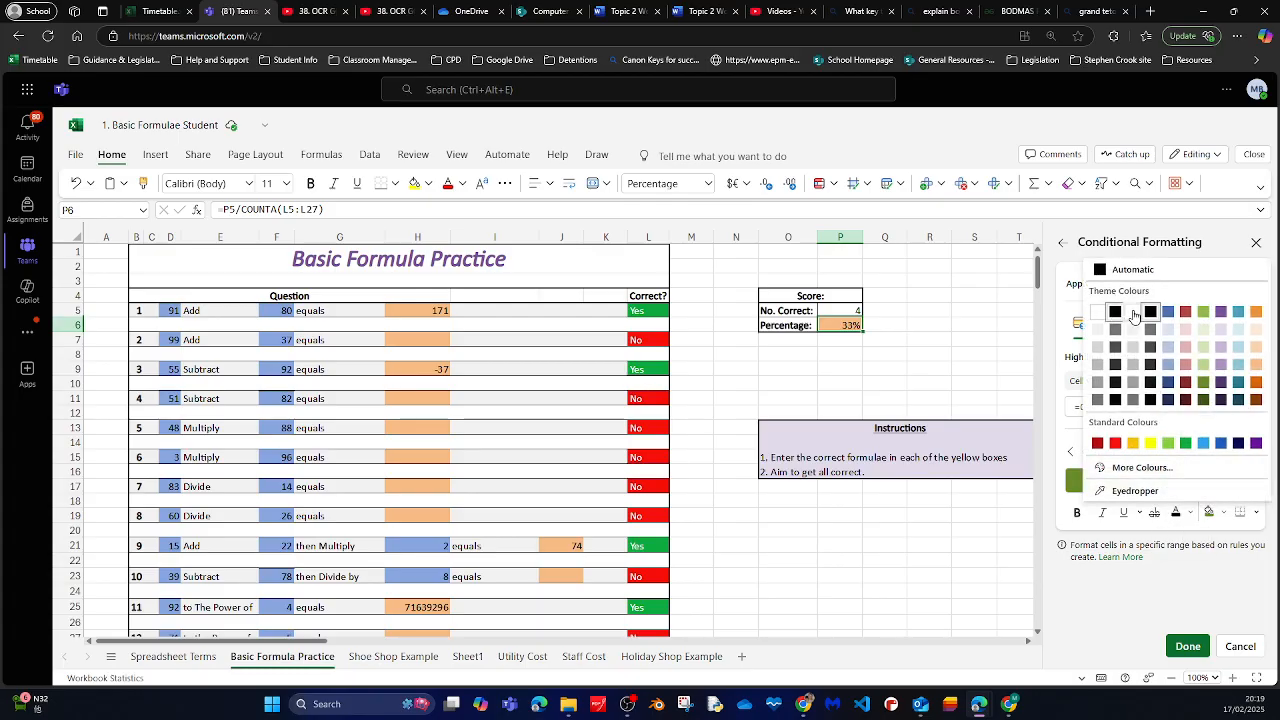
{"action": "left_click", "coordinate": [1133, 311]}
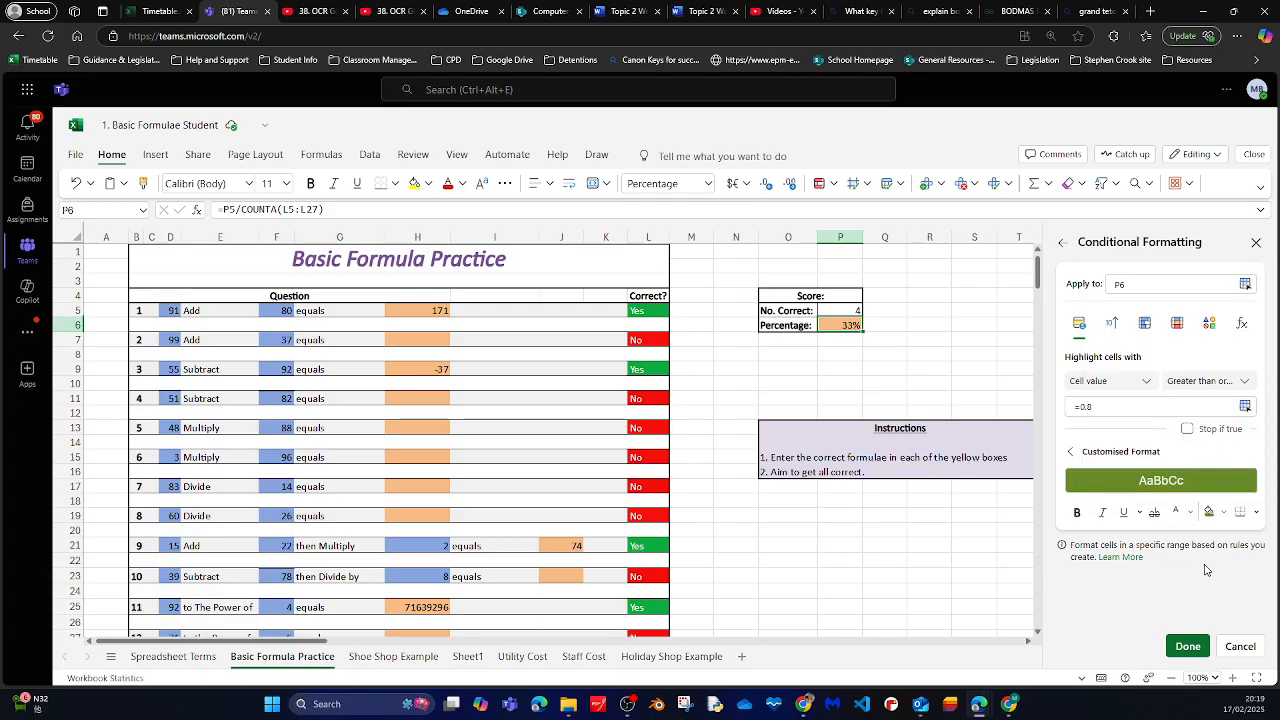
{"action": "left_click", "coordinate": [1180, 648]}
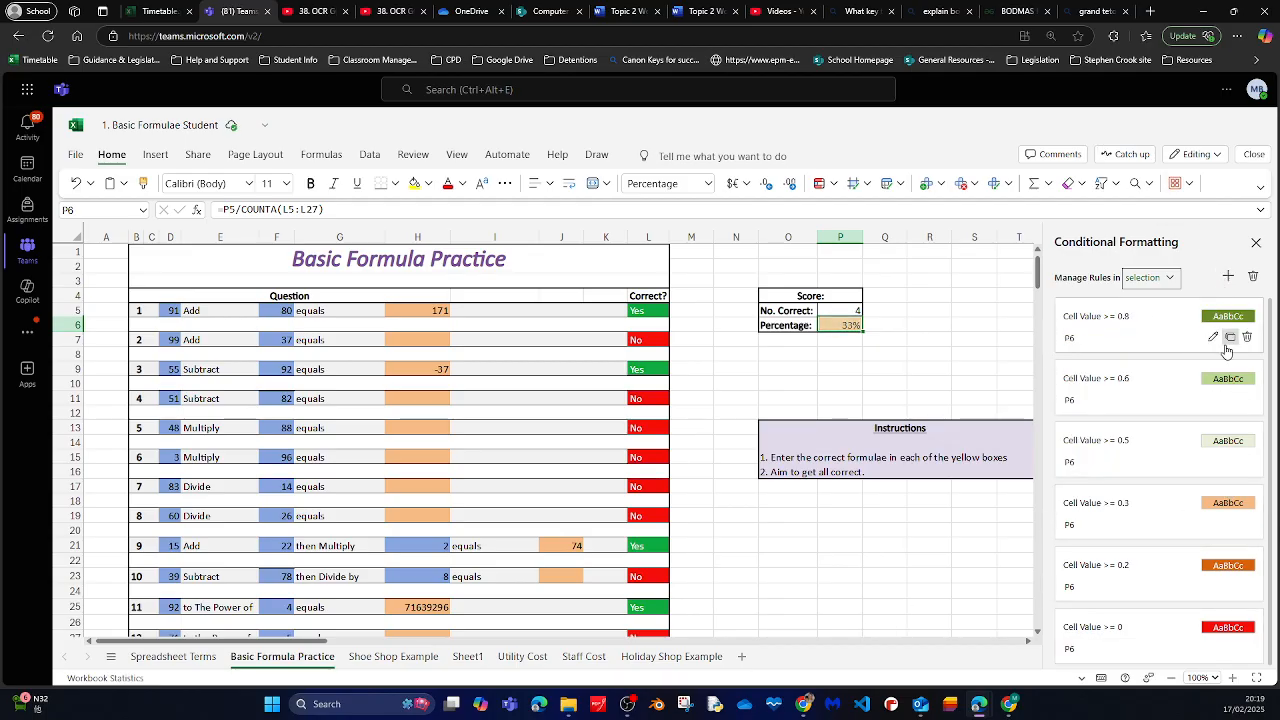
Duplicate the dark green 0.8 rule for P6 and set the copy's comparison value to 100%
{"action": "left_click", "coordinate": [1230, 337]}
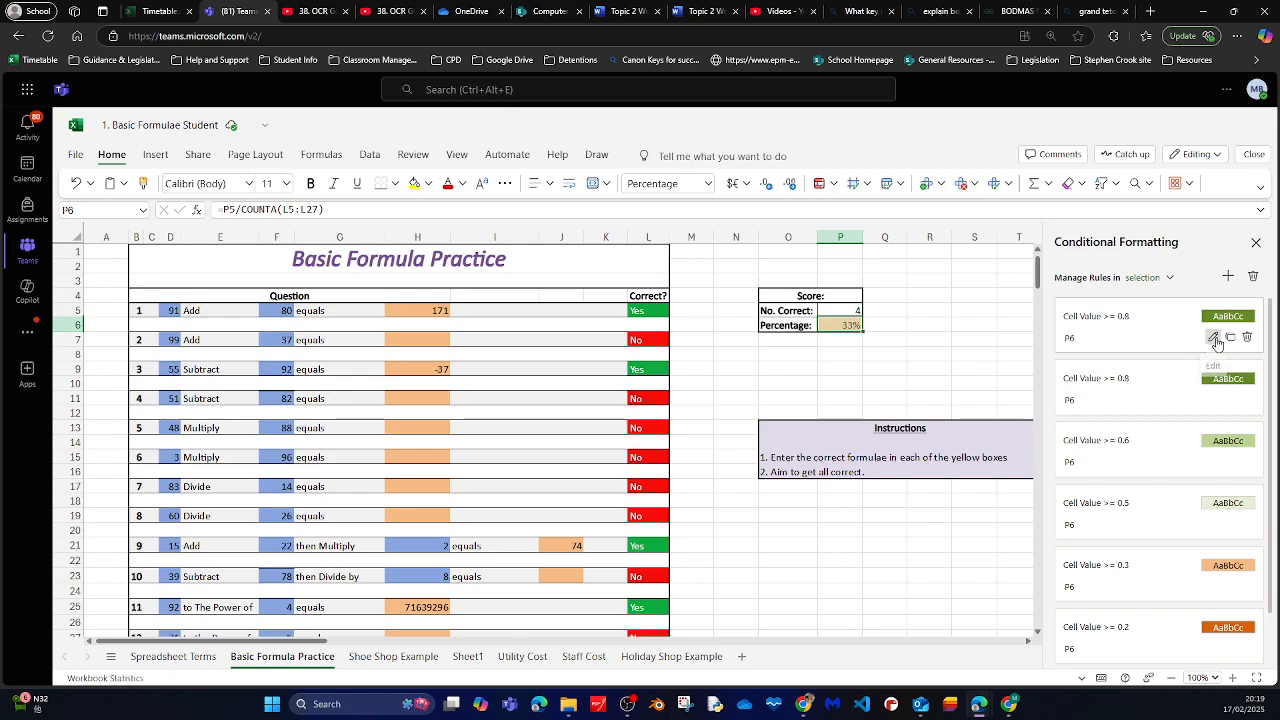
{"action": "left_click", "coordinate": [1213, 337]}
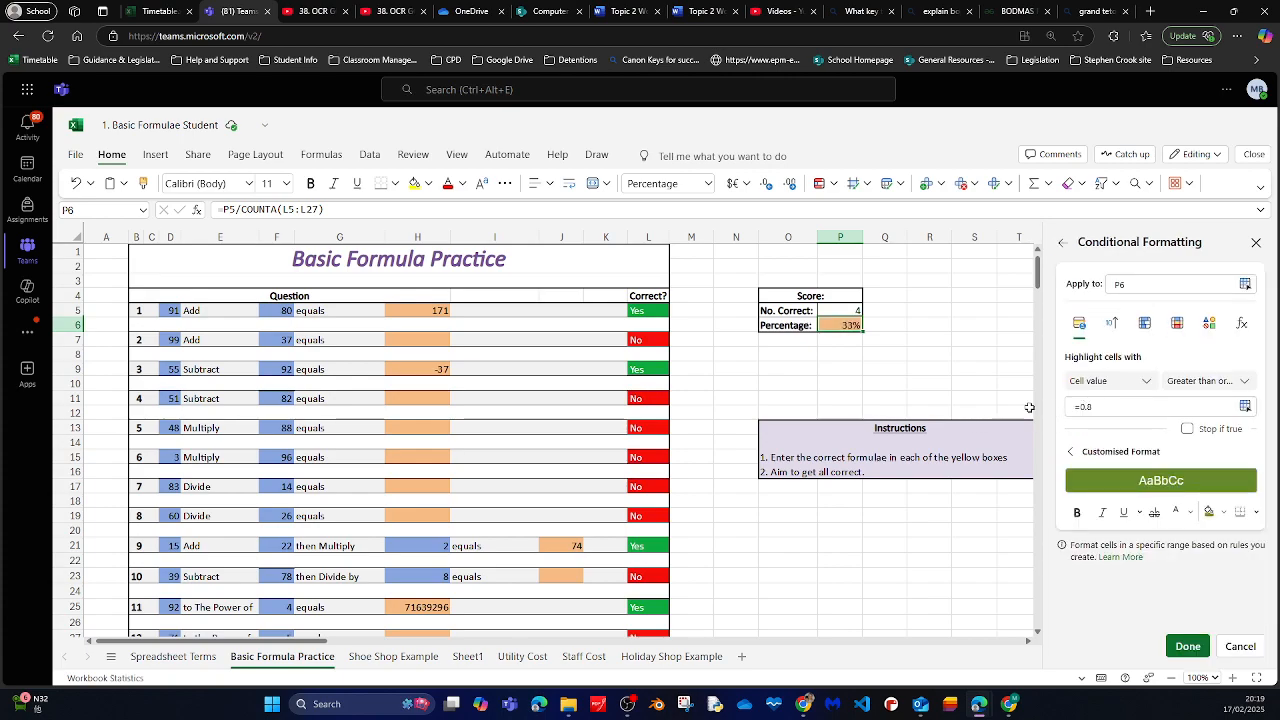
{"action": "left_click", "coordinate": [1105, 407]}
{"action": "key", "text": "BackSpace"}
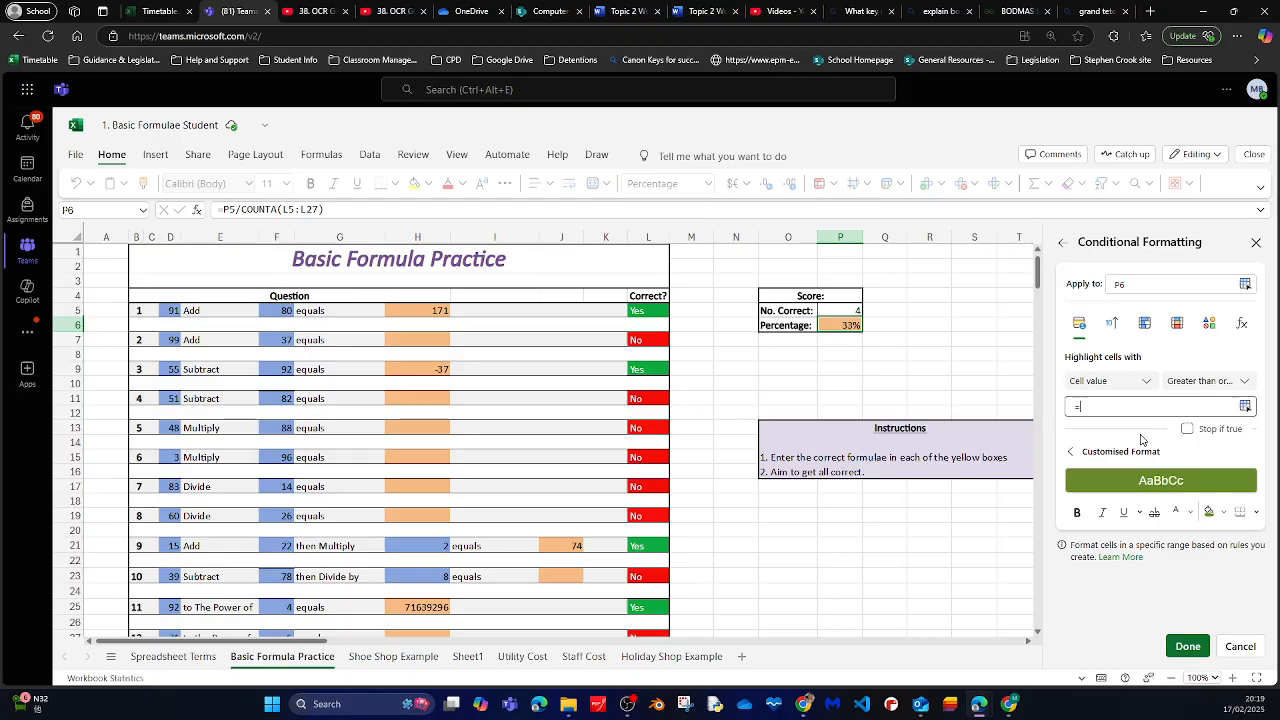
{"action": "key", "text": "BackSpace"}
{"action": "type", "text": "100"}
Give the 100% rule the standard bright green fill and apply the change
{"action": "left_click", "coordinate": [1222, 512]}
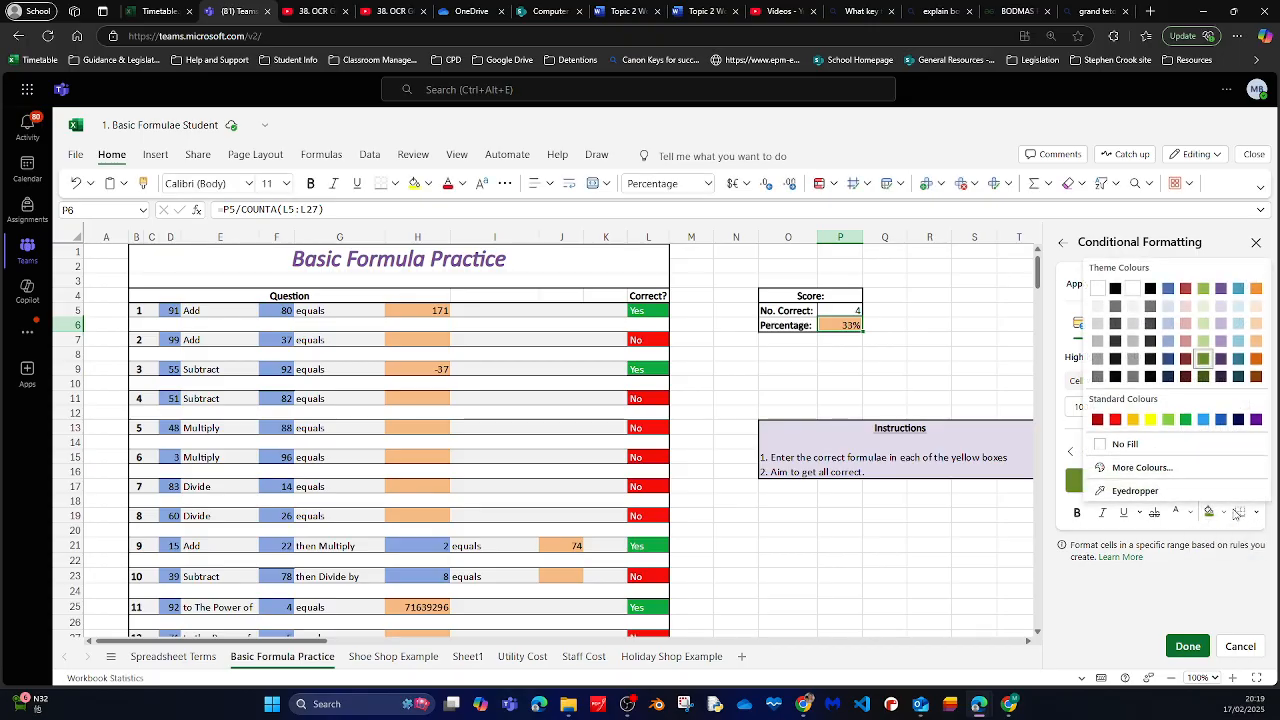
{"action": "left_click", "coordinate": [1184, 422]}
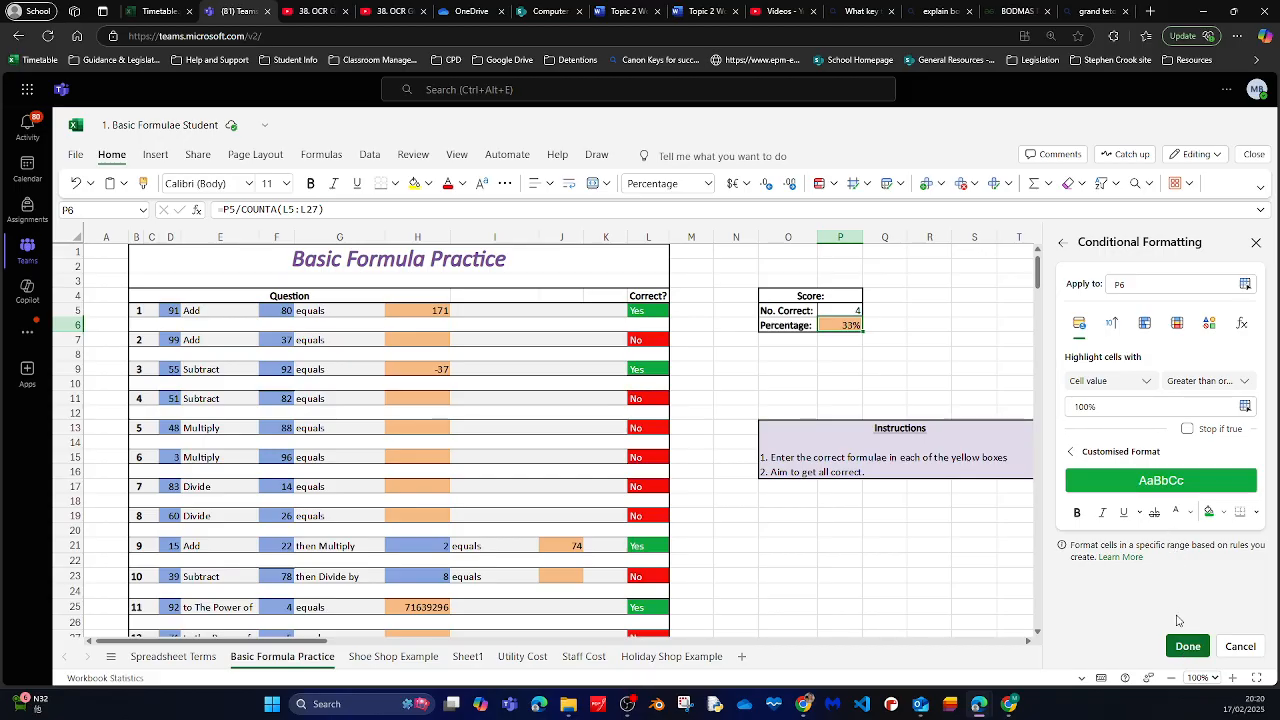
{"action": "left_click", "coordinate": [1188, 647]}
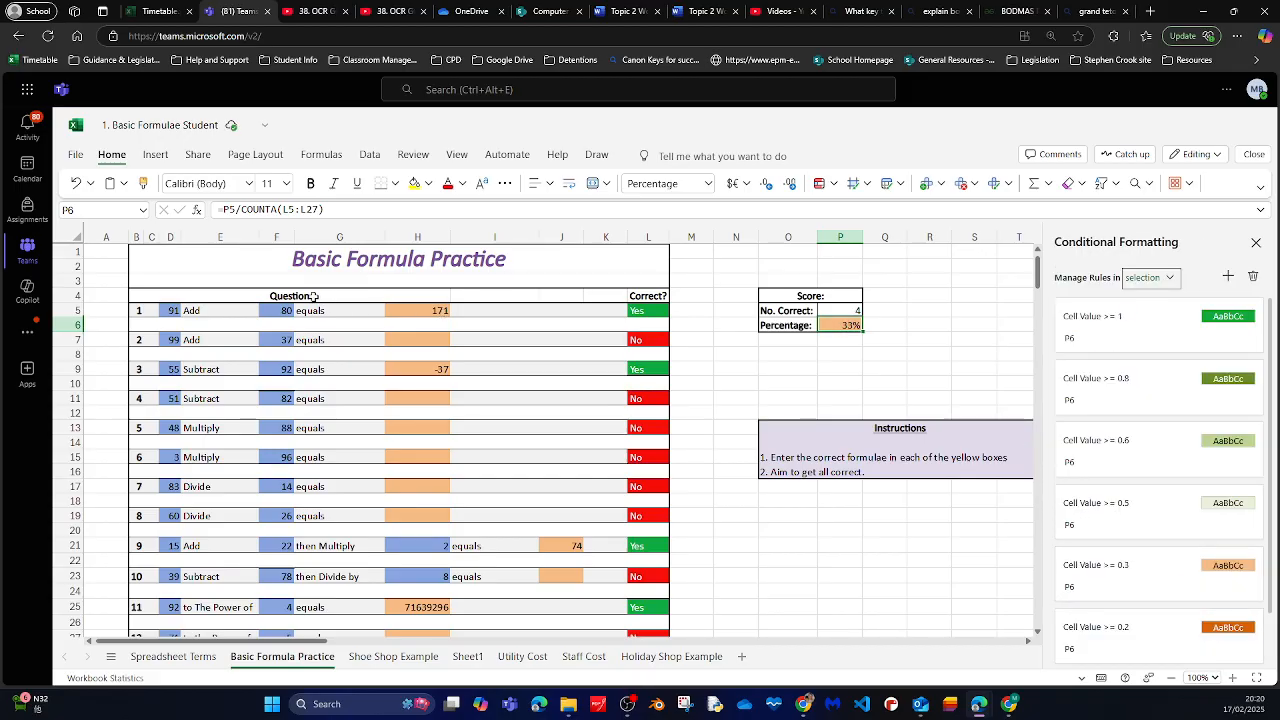
Cut the formula out of P6, enter 100% in its place to test the colour rules, and reselect the cell
{"action": "left_click", "coordinate": [355, 210]}
{"action": "left_click_drag", "start_coordinate": [355, 210], "coordinate": [180, 213]}
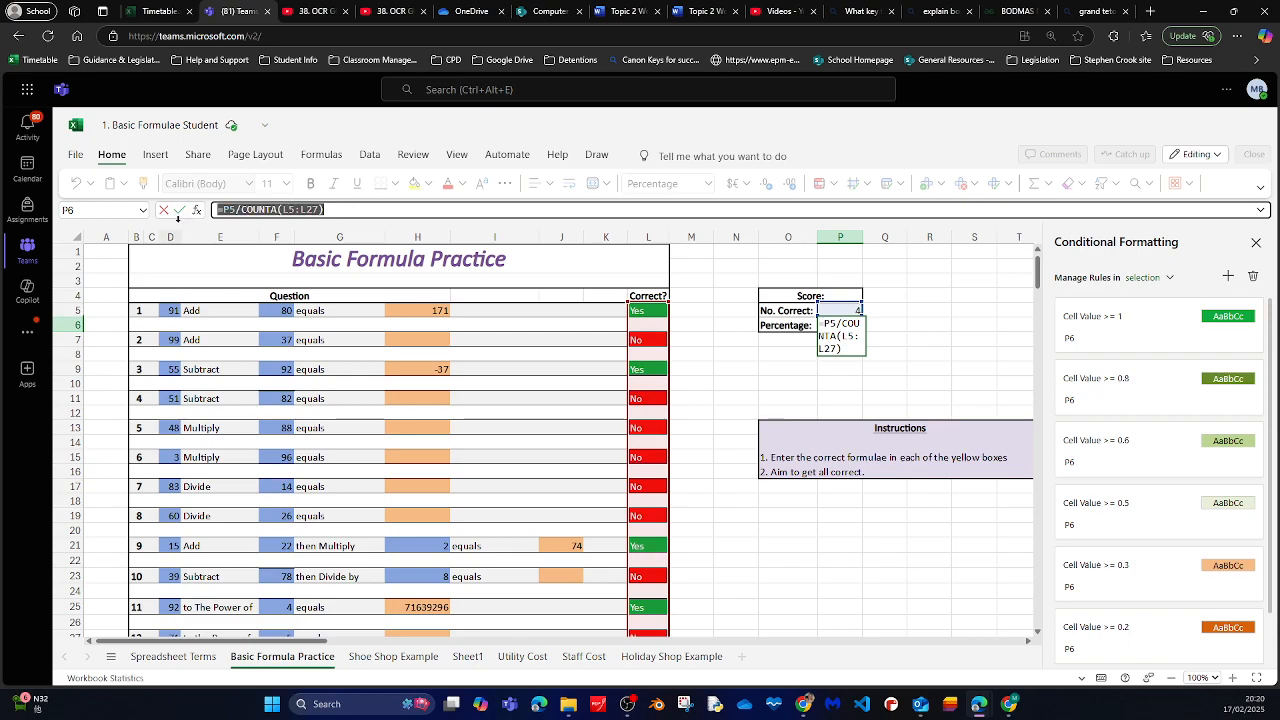
{"action": "key", "text": "ctrl+x"}
{"action": "left_click", "coordinate": [854, 324]}
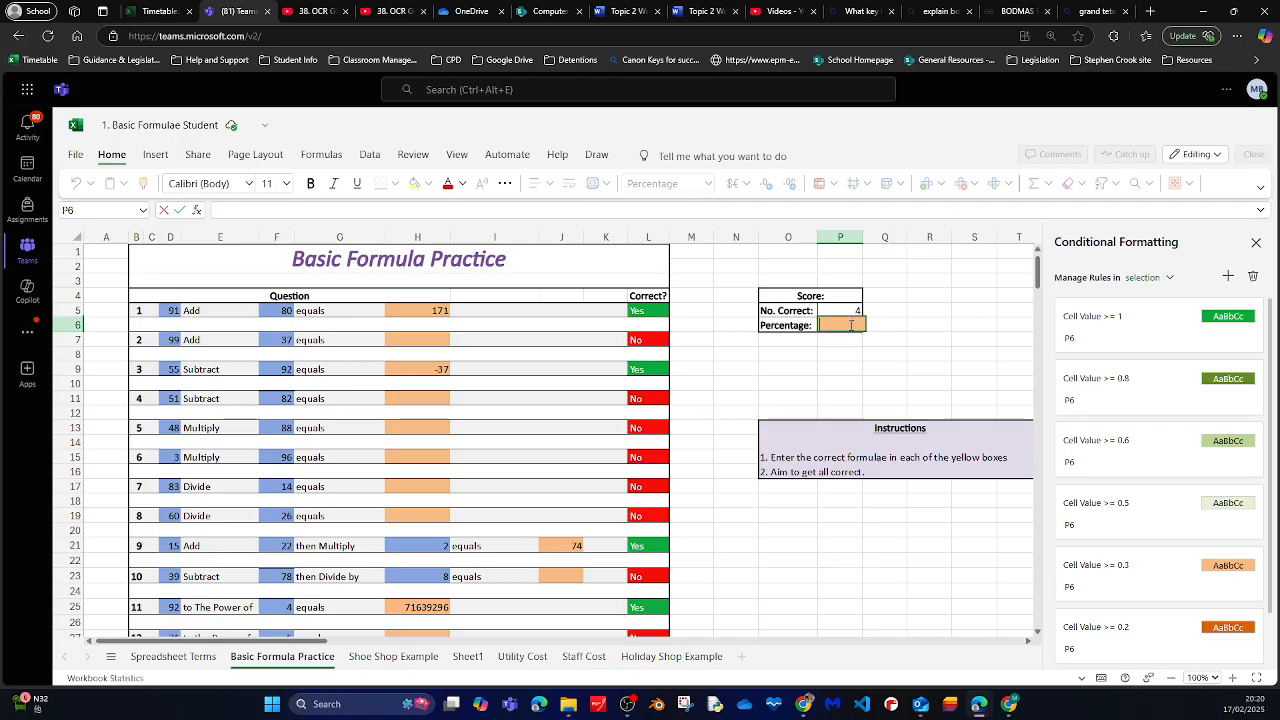
{"action": "type", "text": "100"}
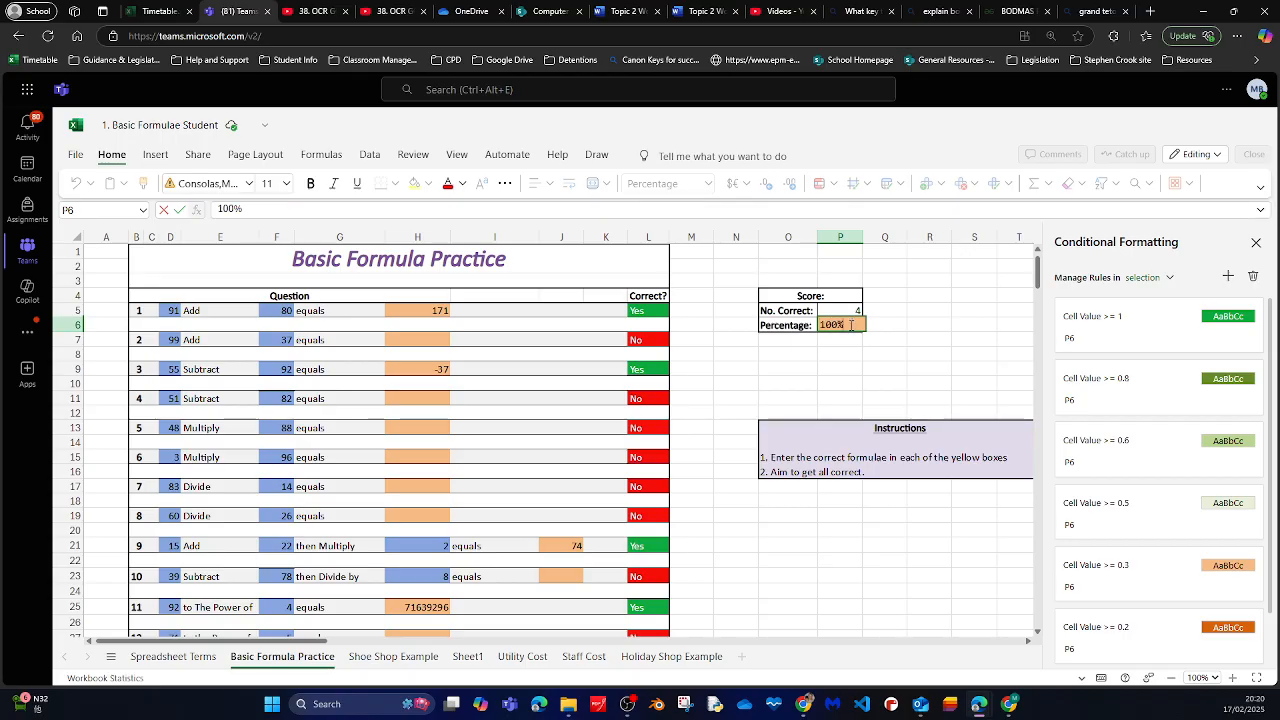
{"action": "key", "text": "Return"}
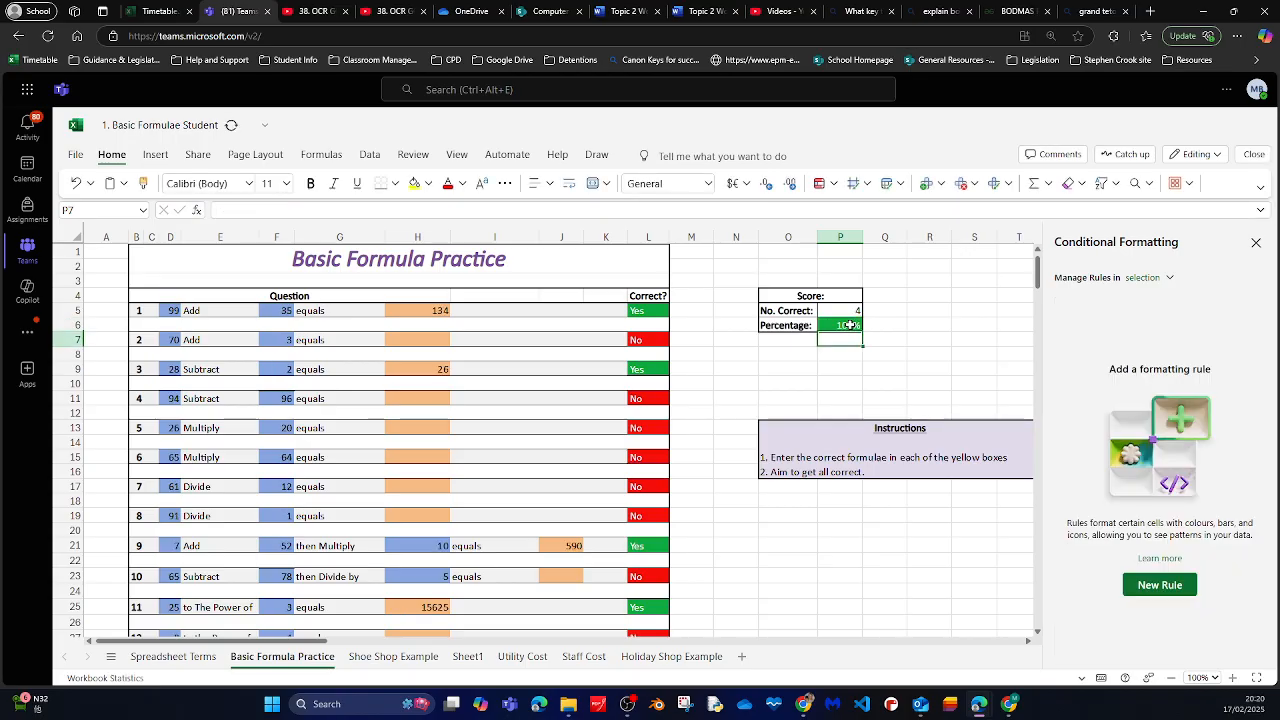
{"action": "left_click", "coordinate": [904, 398]}
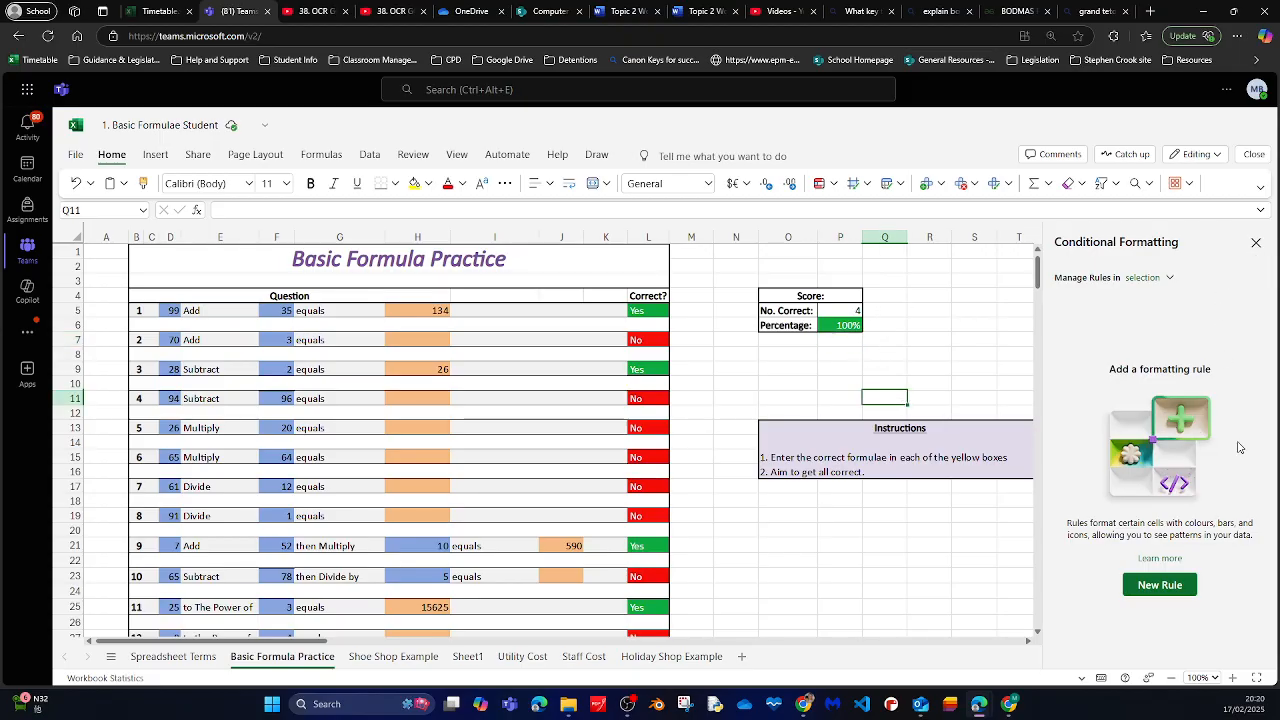
{"action": "left_click", "coordinate": [835, 328]}
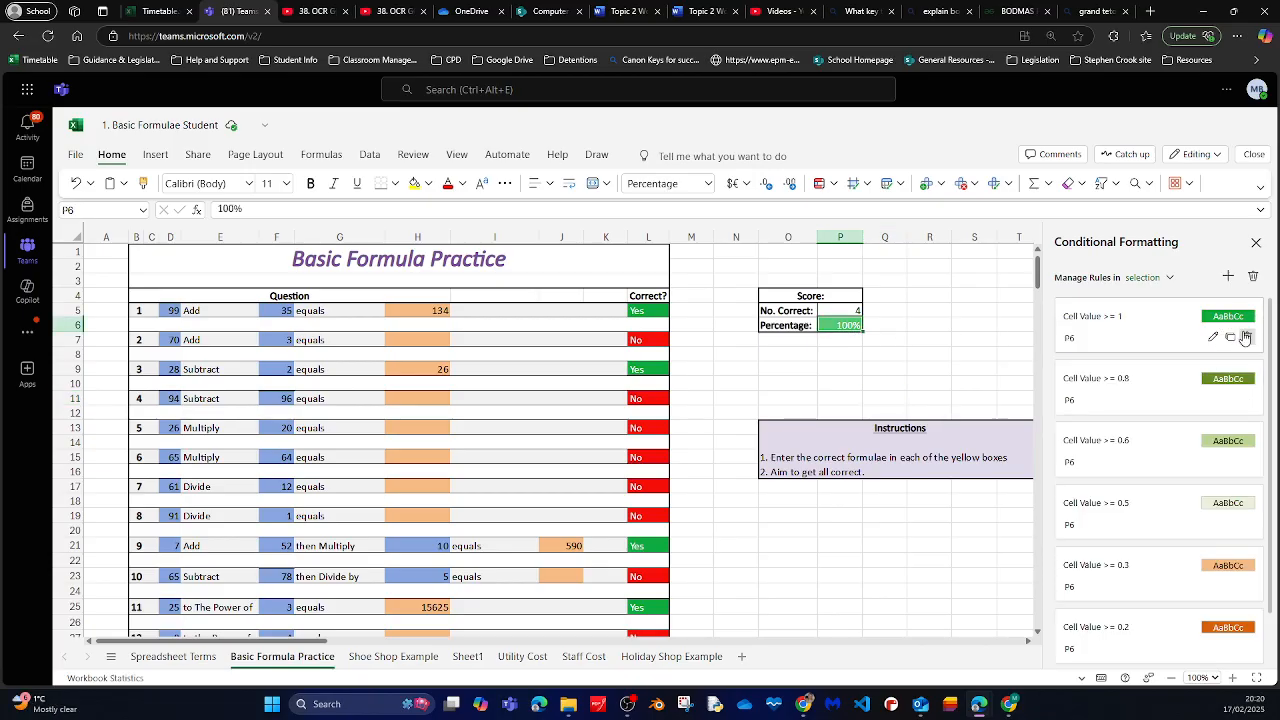
Test the percentage score's colour rules by entering 80%, 60% and 50% in turn in P6
{"action": "double_click", "coordinate": [830, 326]}
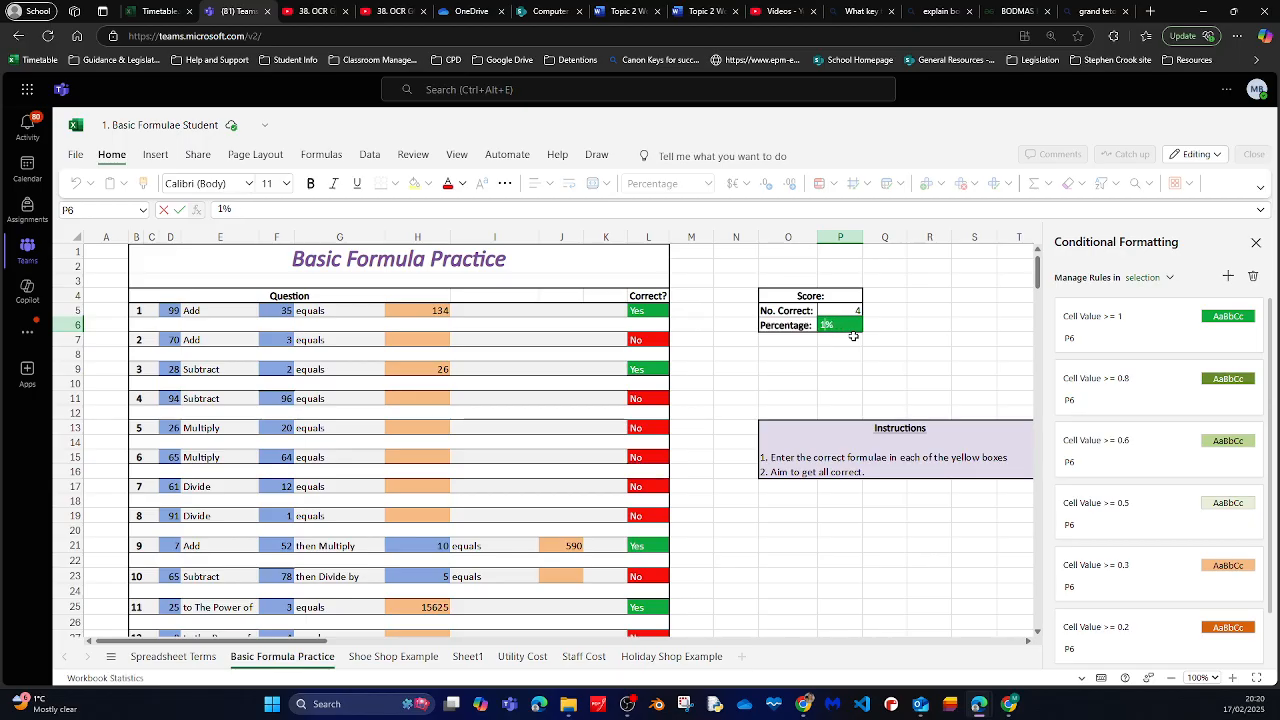
{"action": "type", "text": "80"}
{"action": "key", "text": "Return"}
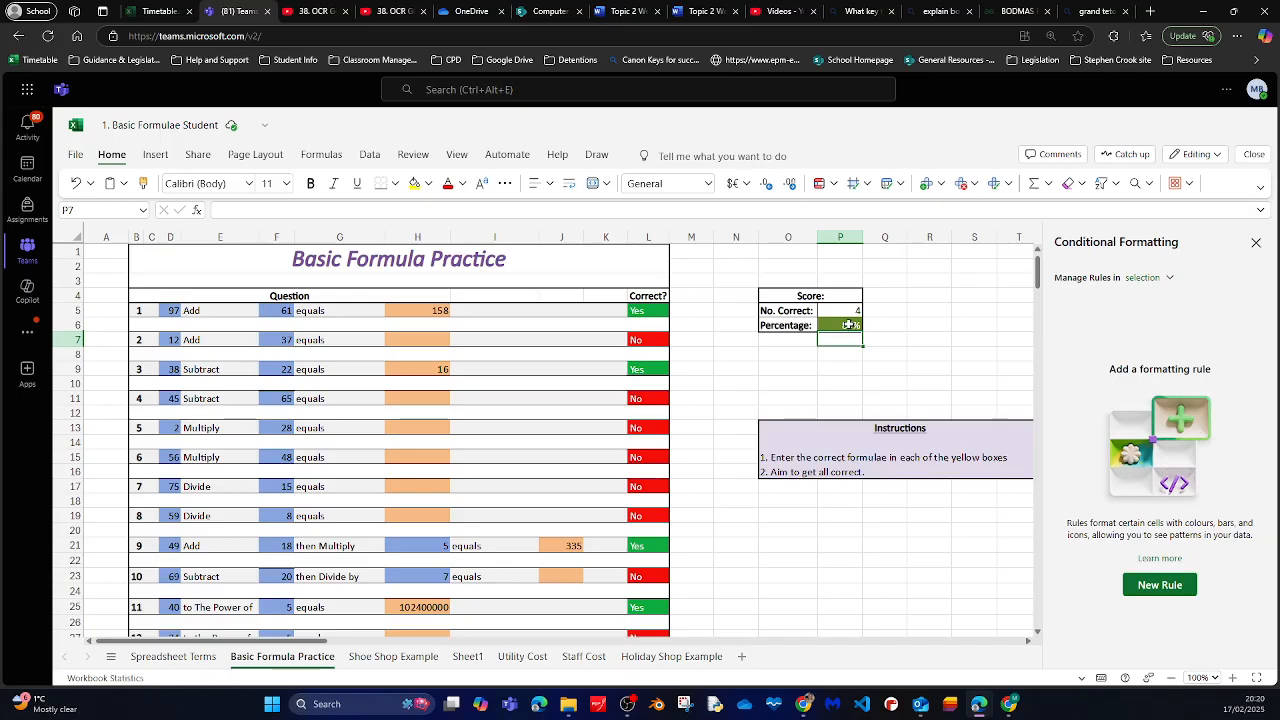
{"action": "double_click", "coordinate": [840, 325]}
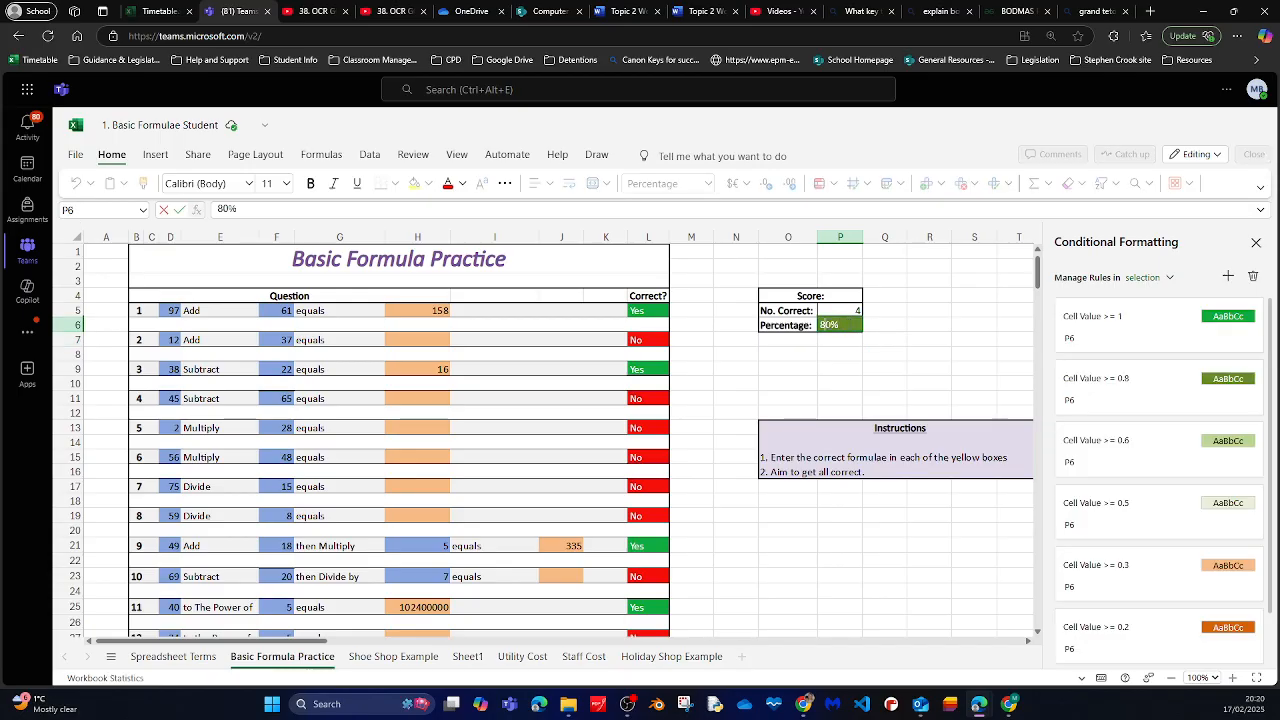
{"action": "key", "text": "BackSpace"}
{"action": "type", "text": "6"}
{"action": "key", "text": "Return"}
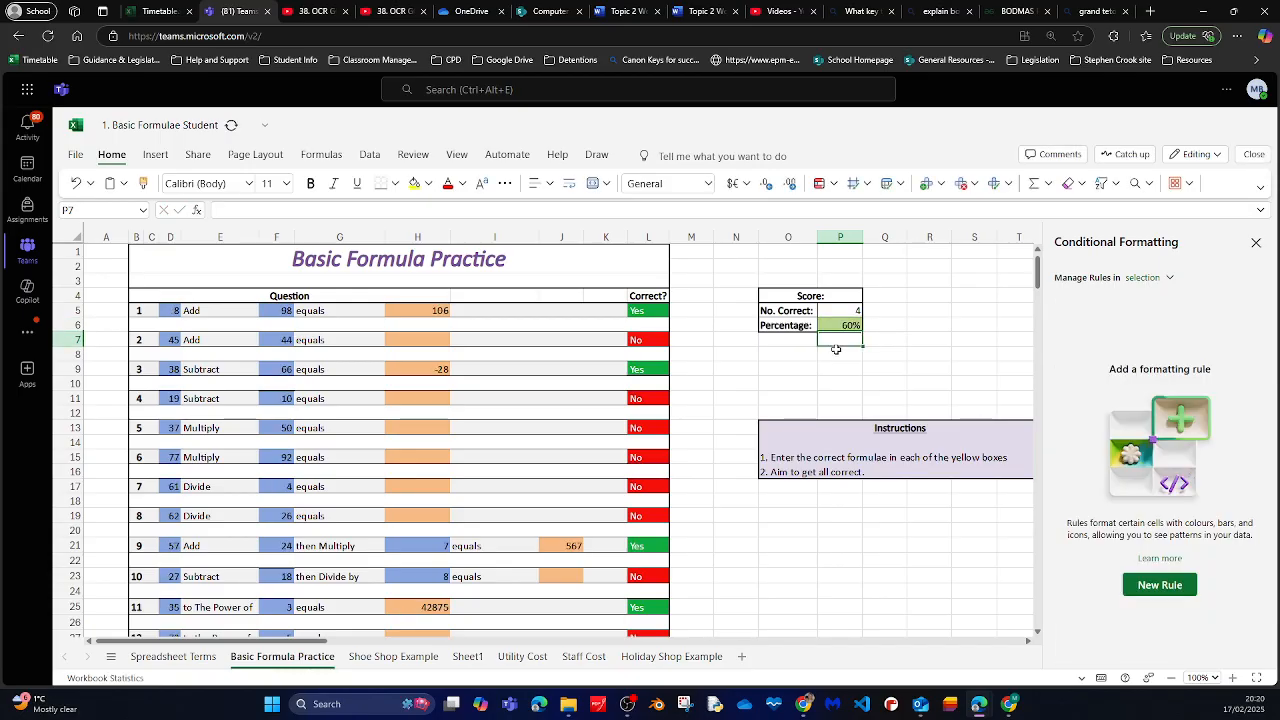
{"action": "double_click", "coordinate": [835, 326]}
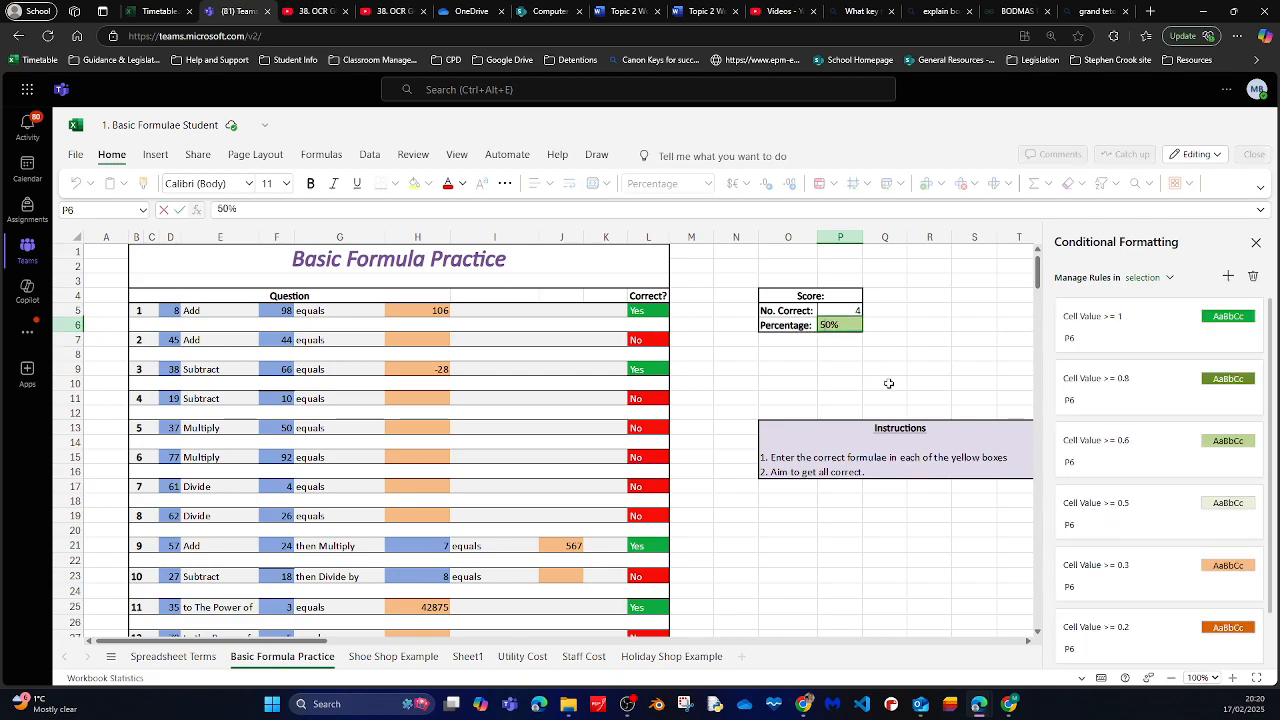
{"action": "key", "text": "Return"}
Clear the test value from P6, paste back the formula =P5/COUNTA(L5:L27), and reselect the cell
{"action": "left_click", "coordinate": [835, 325]}
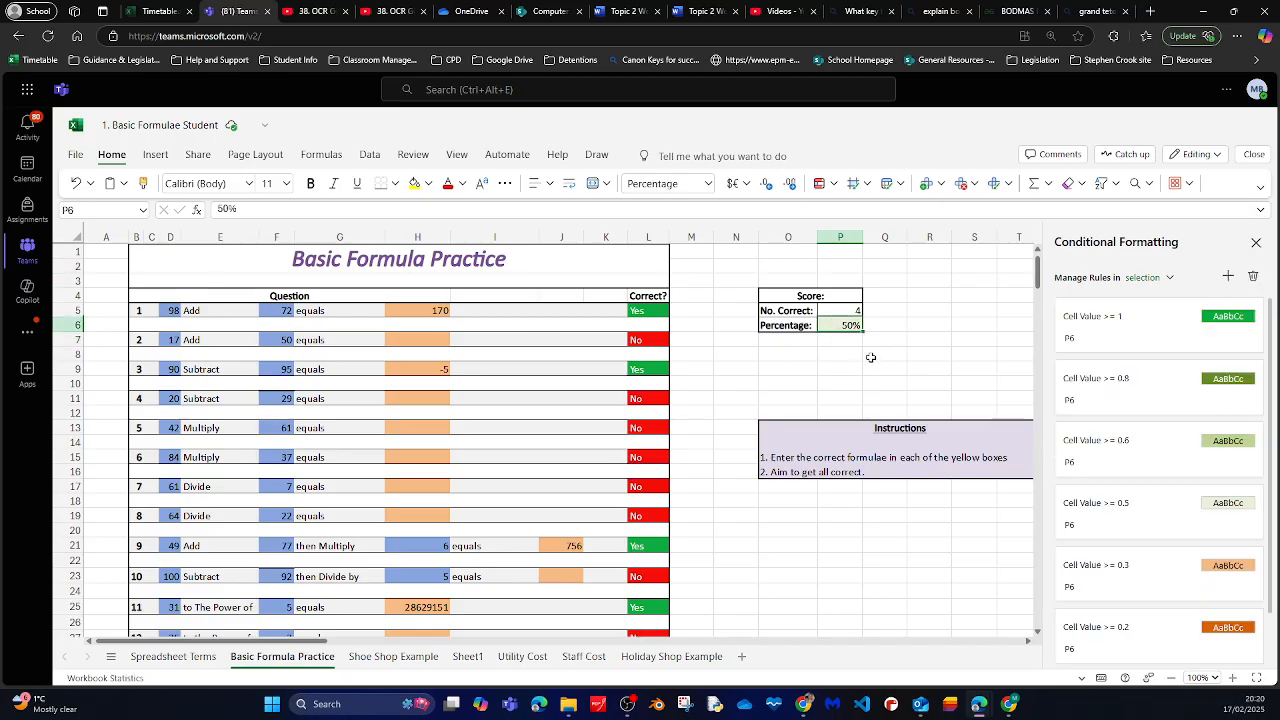
{"action": "key", "text": "Delete"}
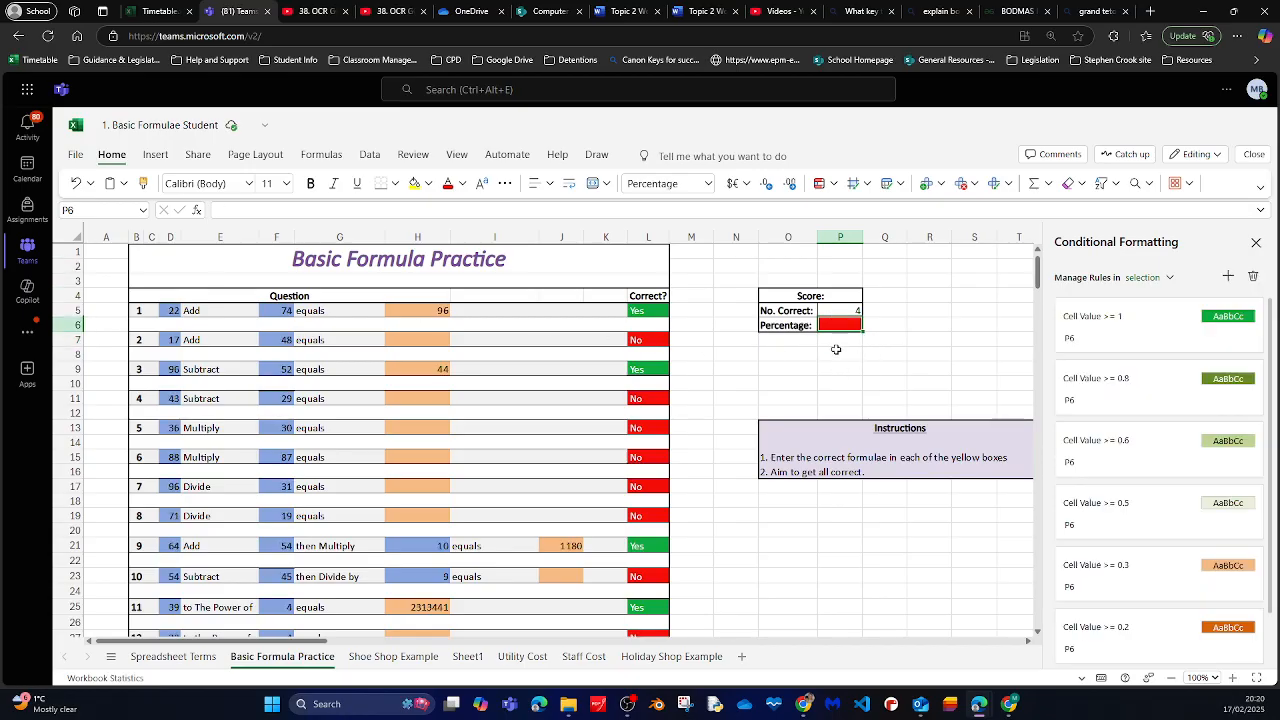
{"action": "left_click", "coordinate": [222, 209]}
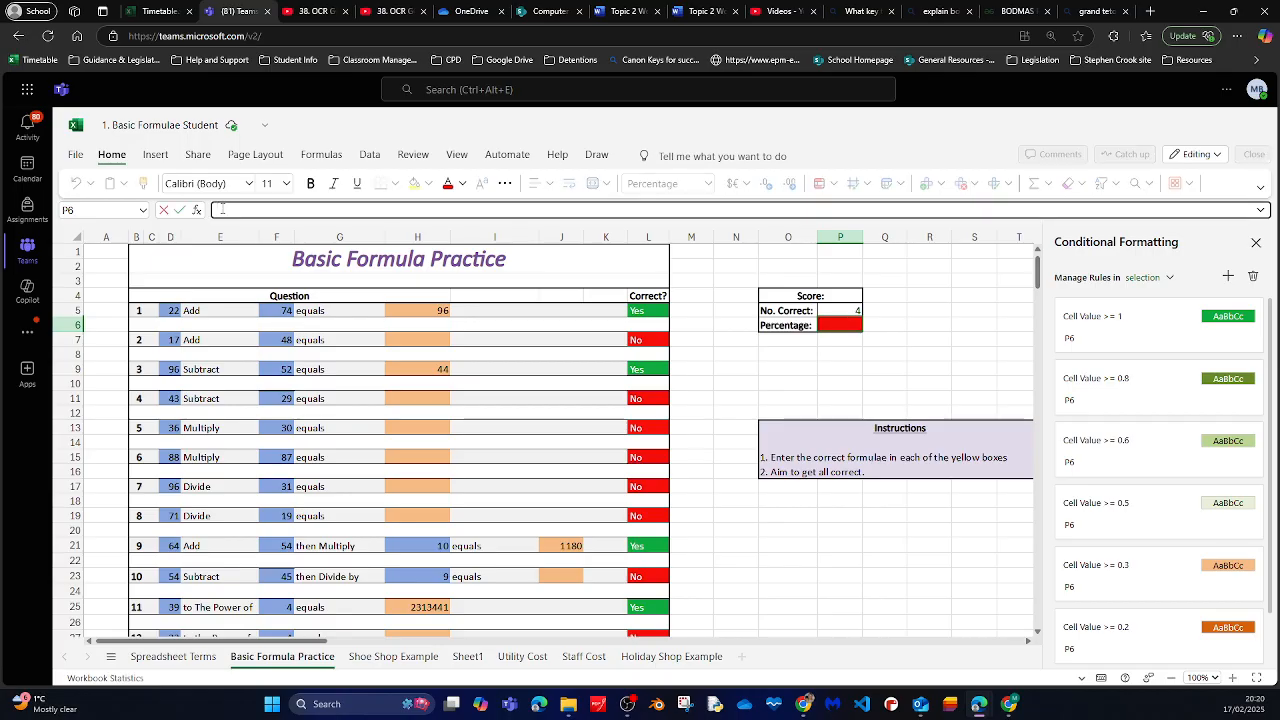
{"action": "key", "text": "ctrl+v"}
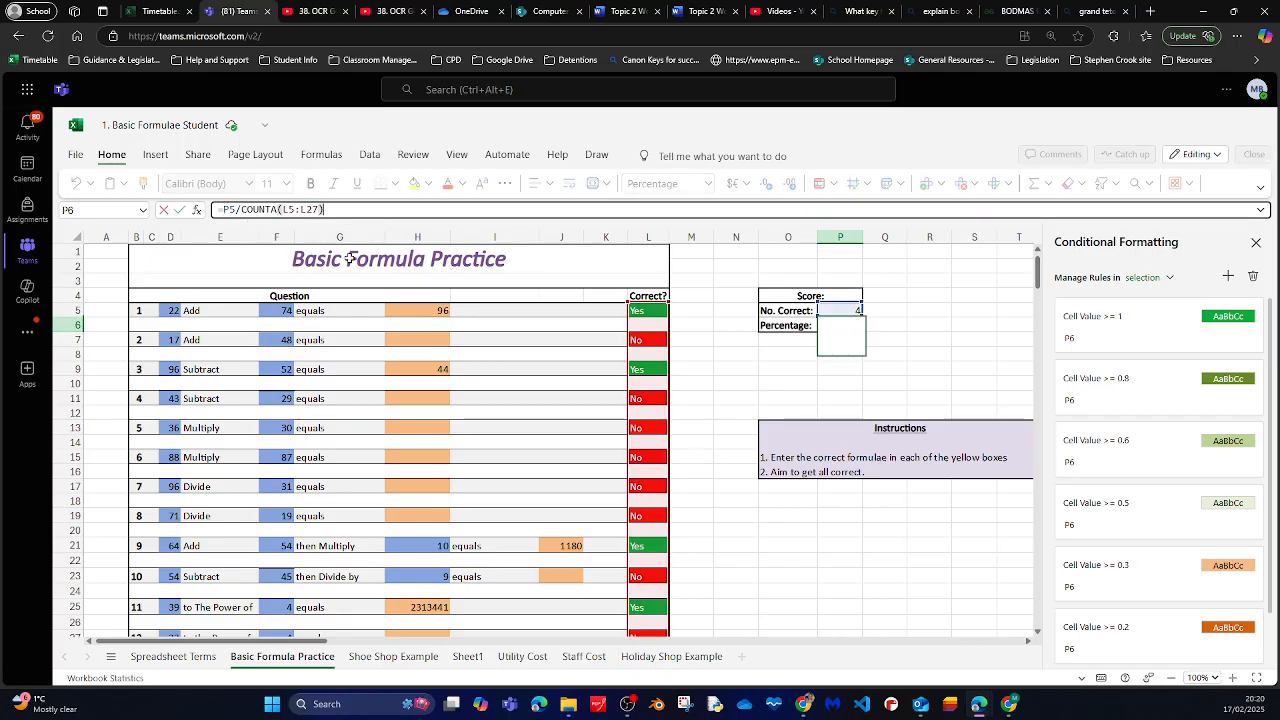
{"action": "key", "text": "Return"}
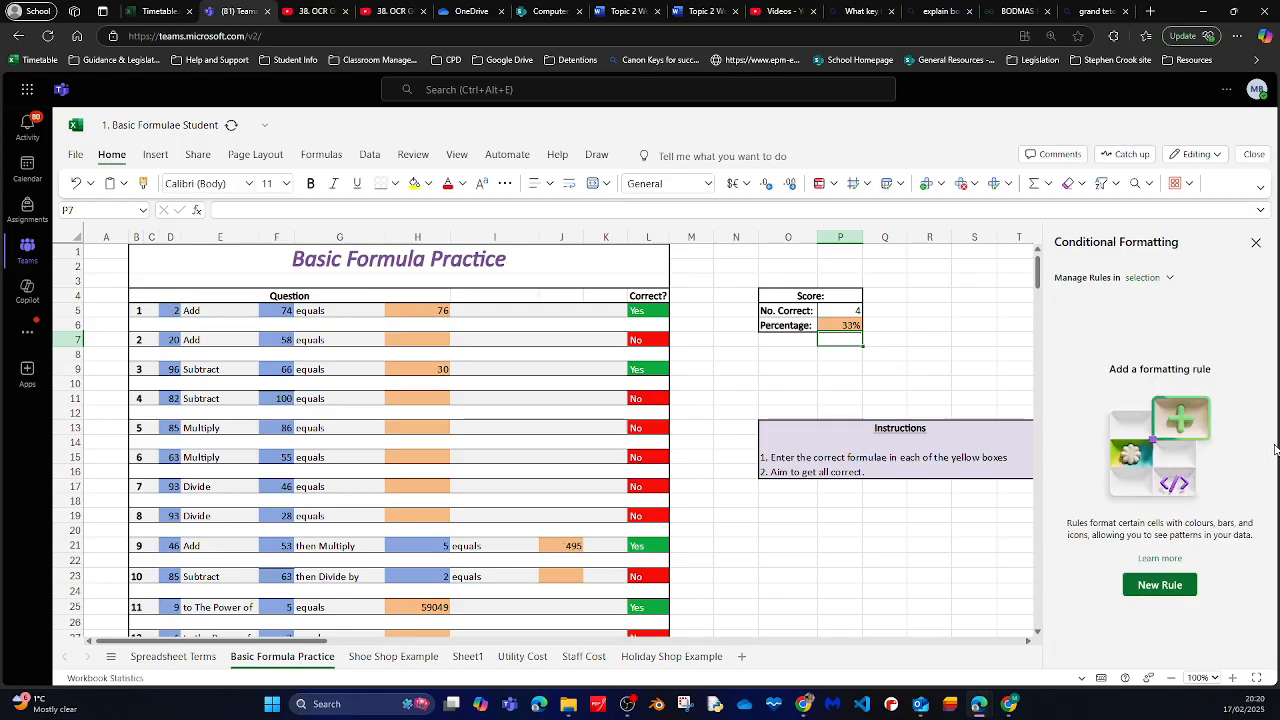
{"action": "left_click", "coordinate": [854, 327]}
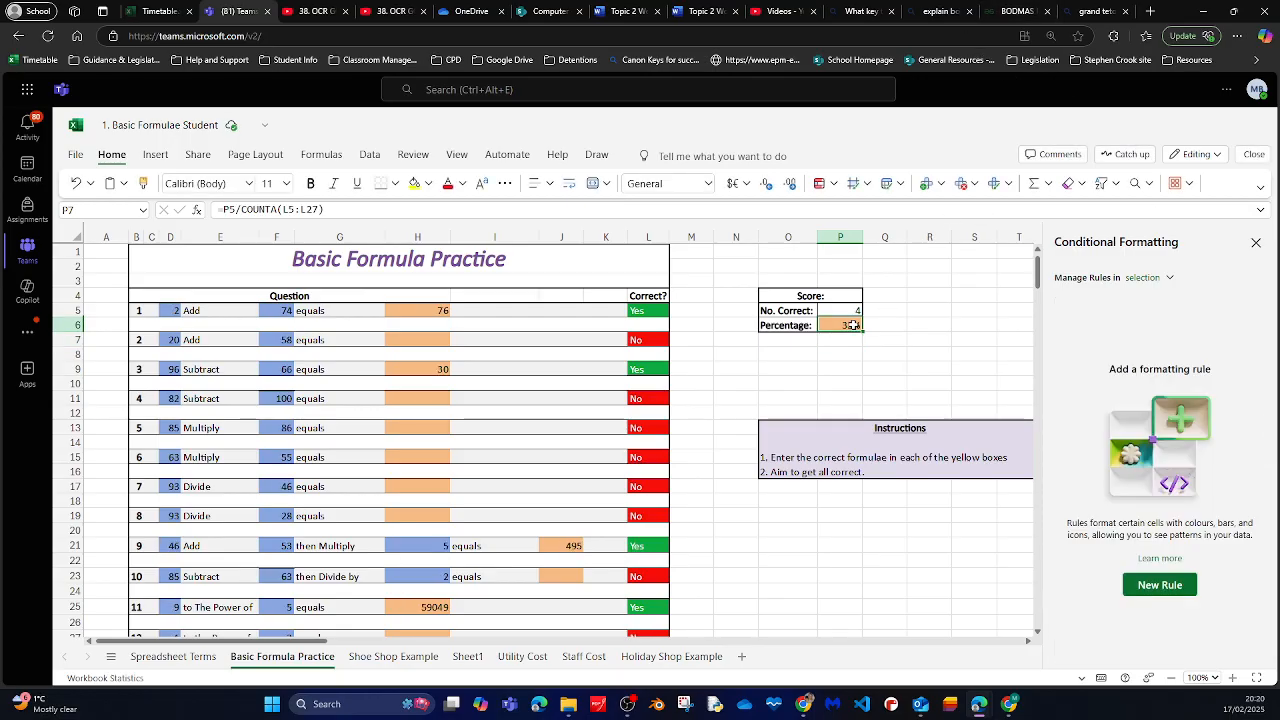